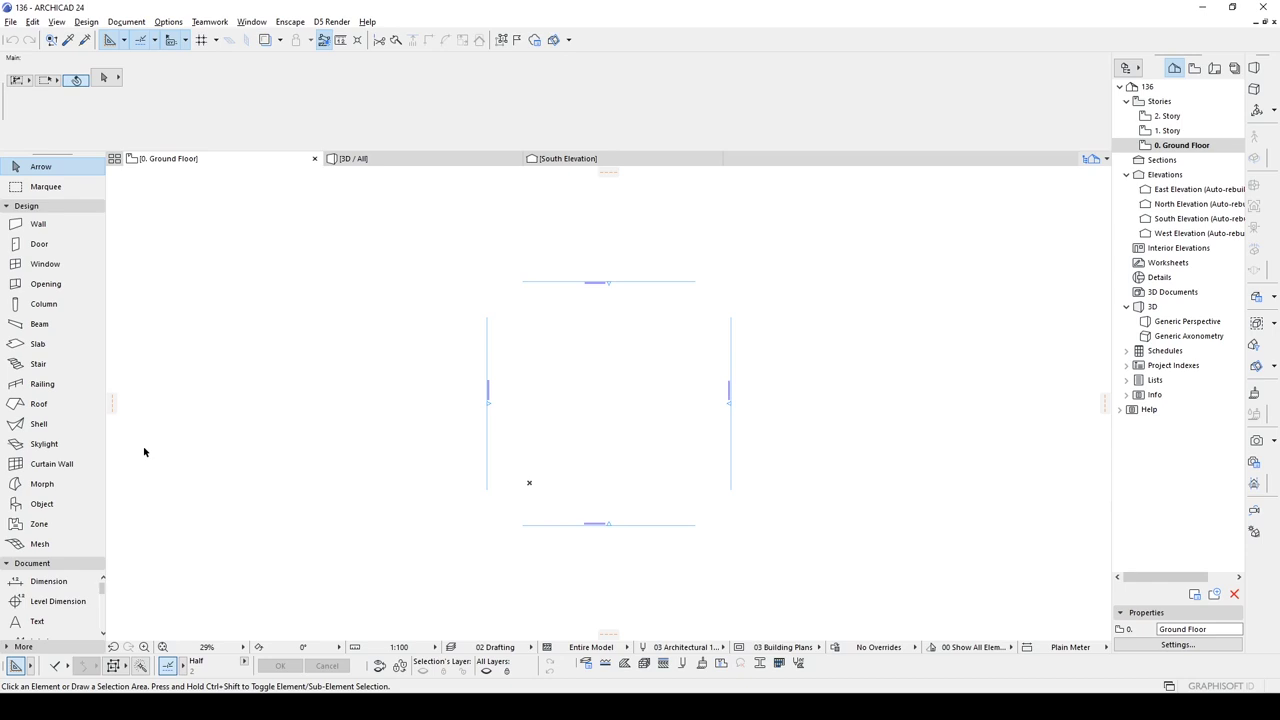
- Draw a closed rectangle of Core Outside walls, about 14 m by 9 m, between the elevation markers on the ground floor
click(57, 226)
middle_drag(557, 399, 461, 403)
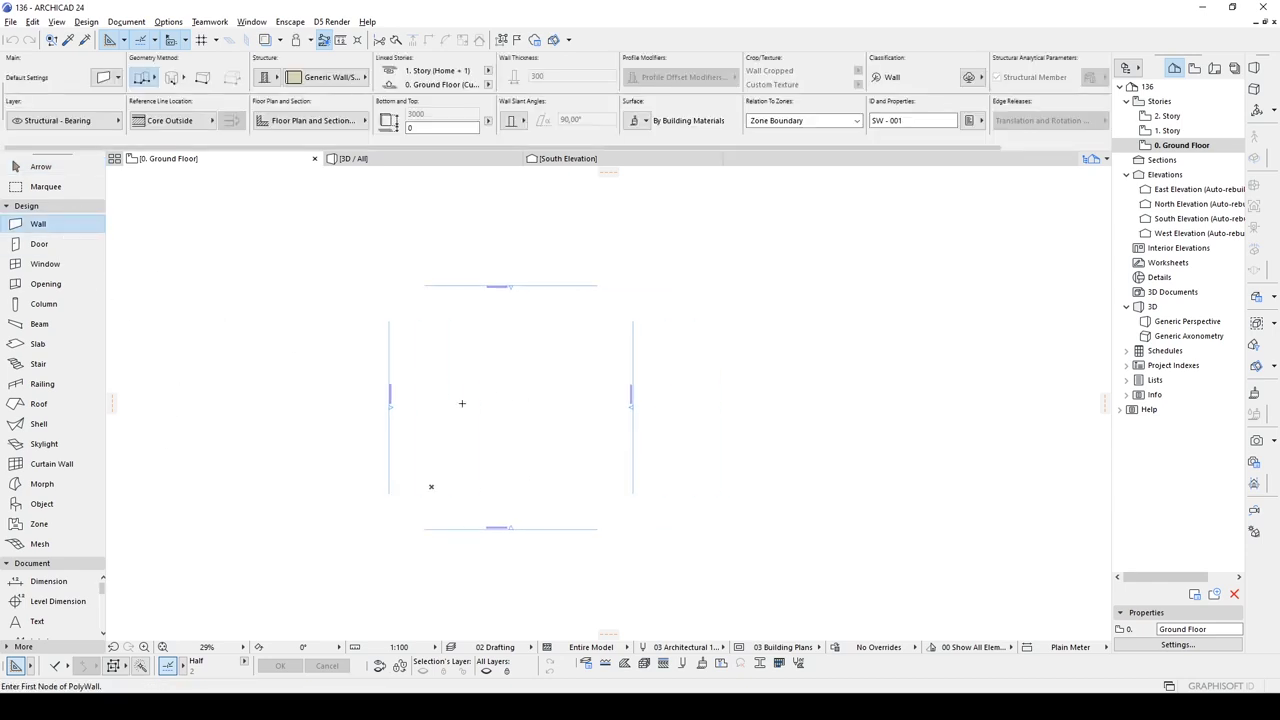
scroll(462, 404, up, 4)
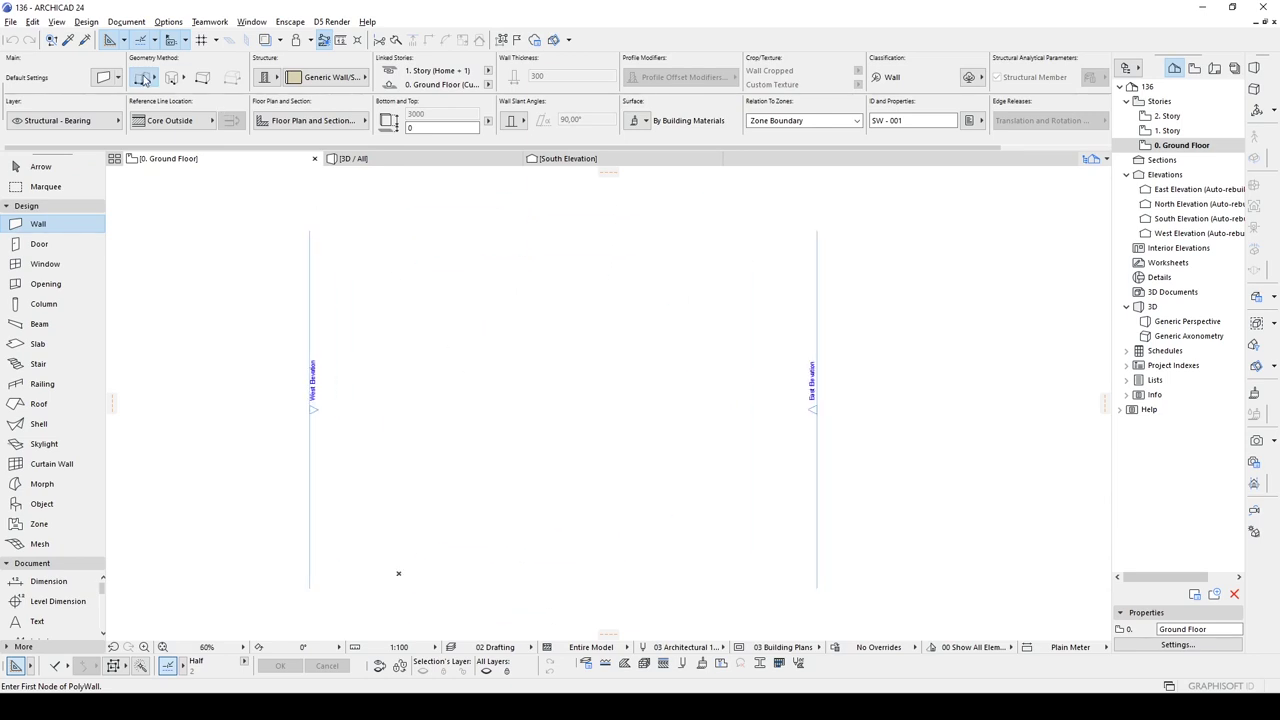
click(202, 76)
click(420, 286)
scroll(586, 384, up, 2)
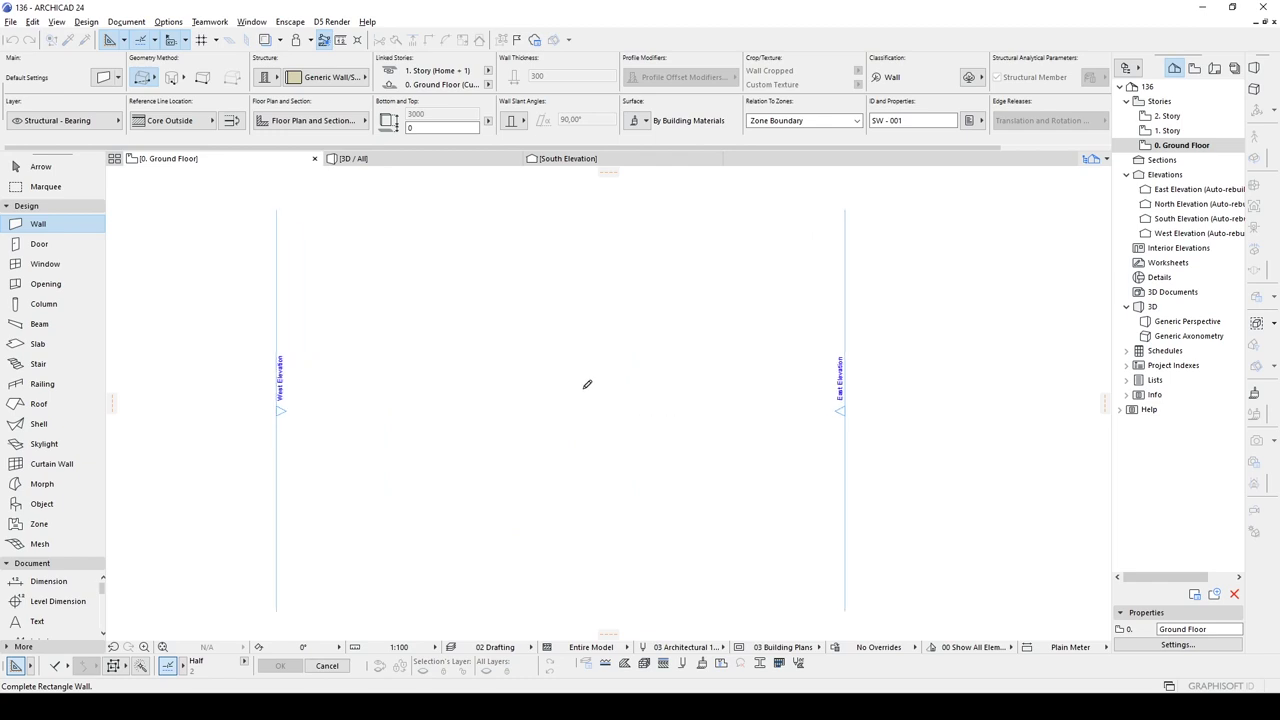
click(652, 417)
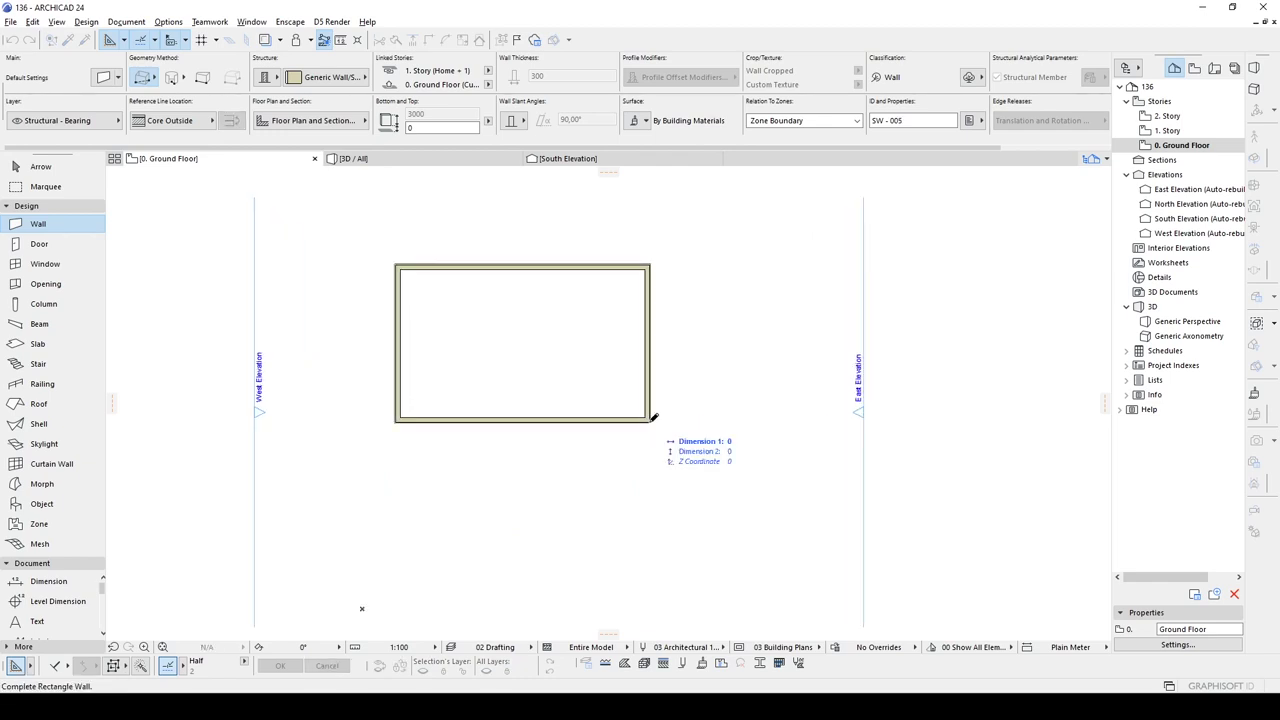
key(Escape)
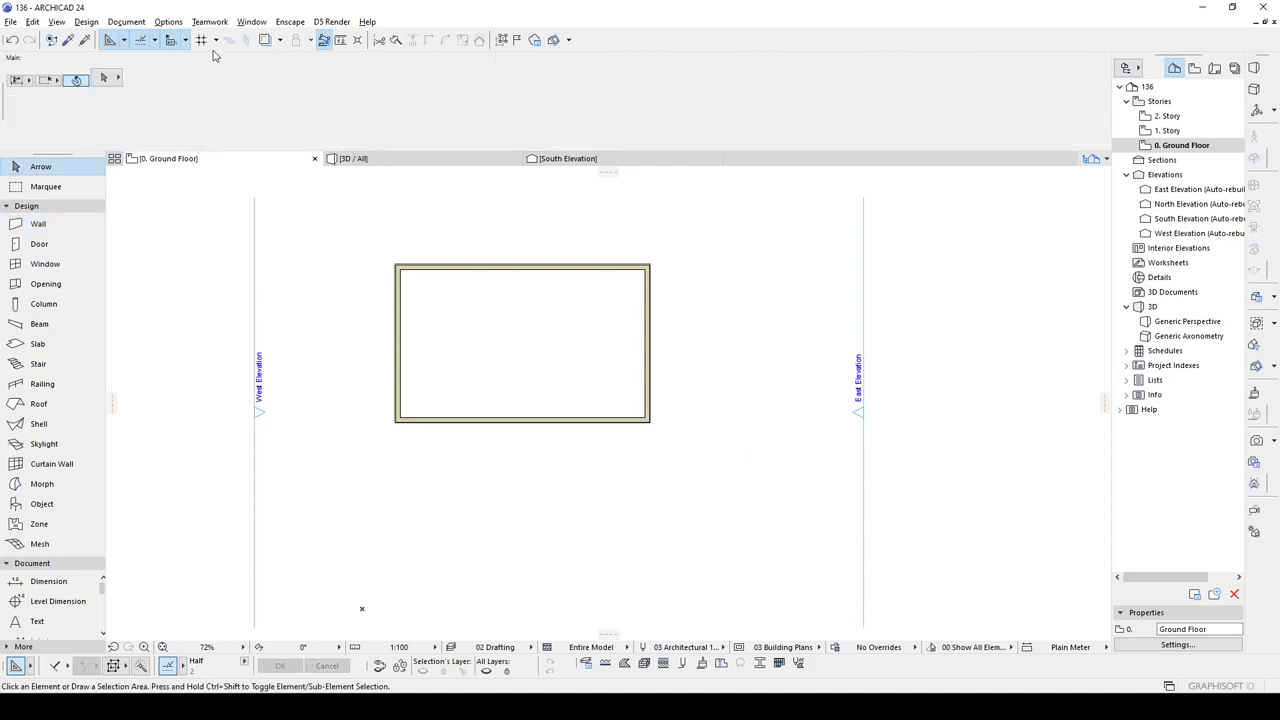
- Set the project's working length unit to centimetres
click(168, 21)
mouse_move(290, 181)
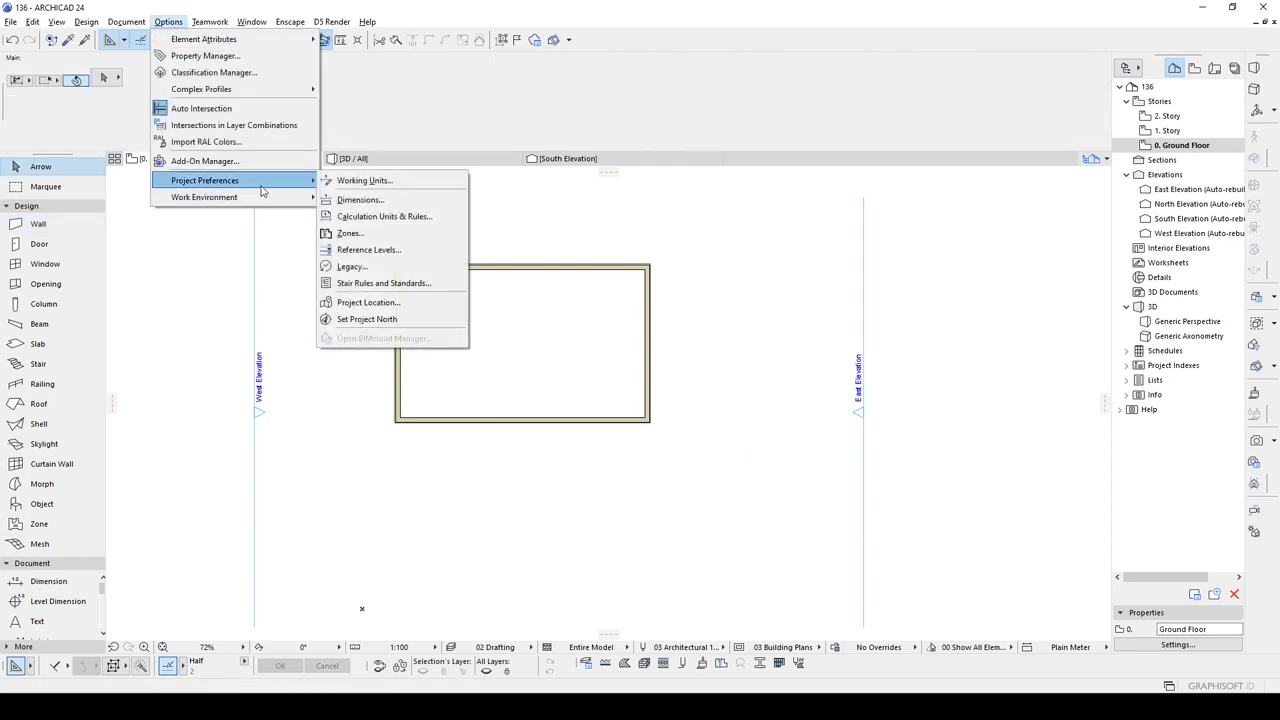
click(365, 181)
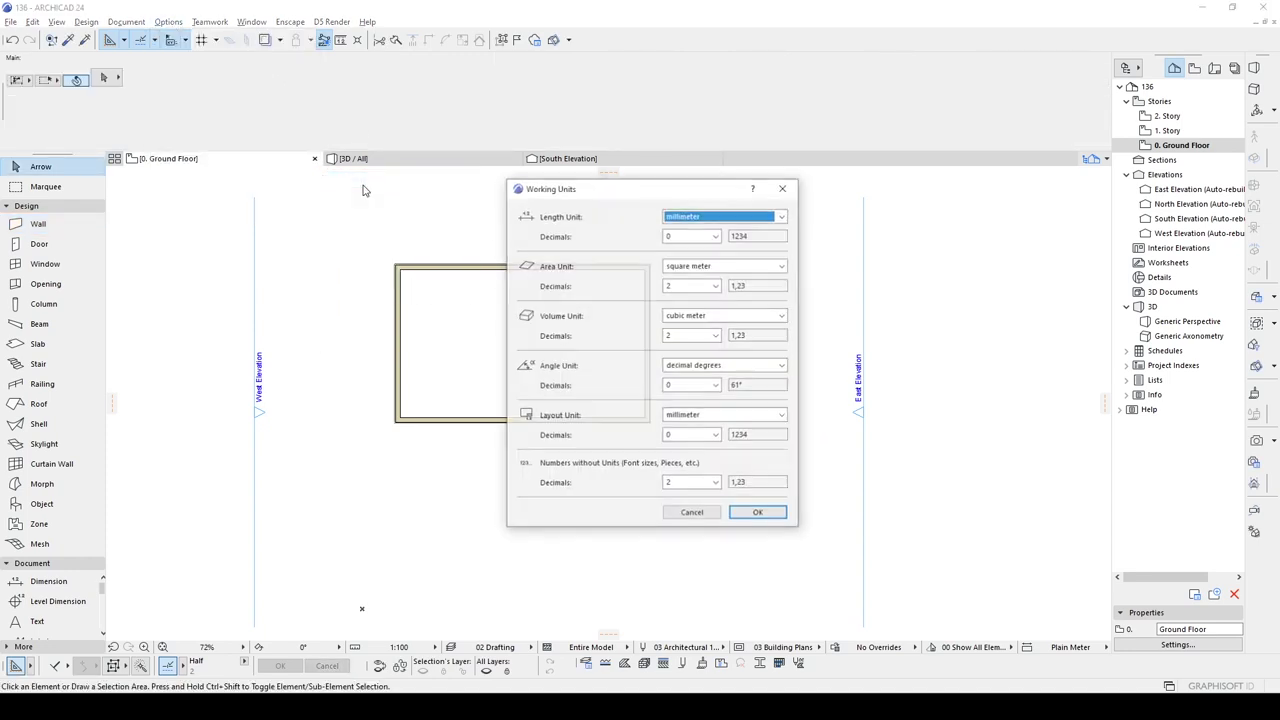
click(676, 217)
click(684, 249)
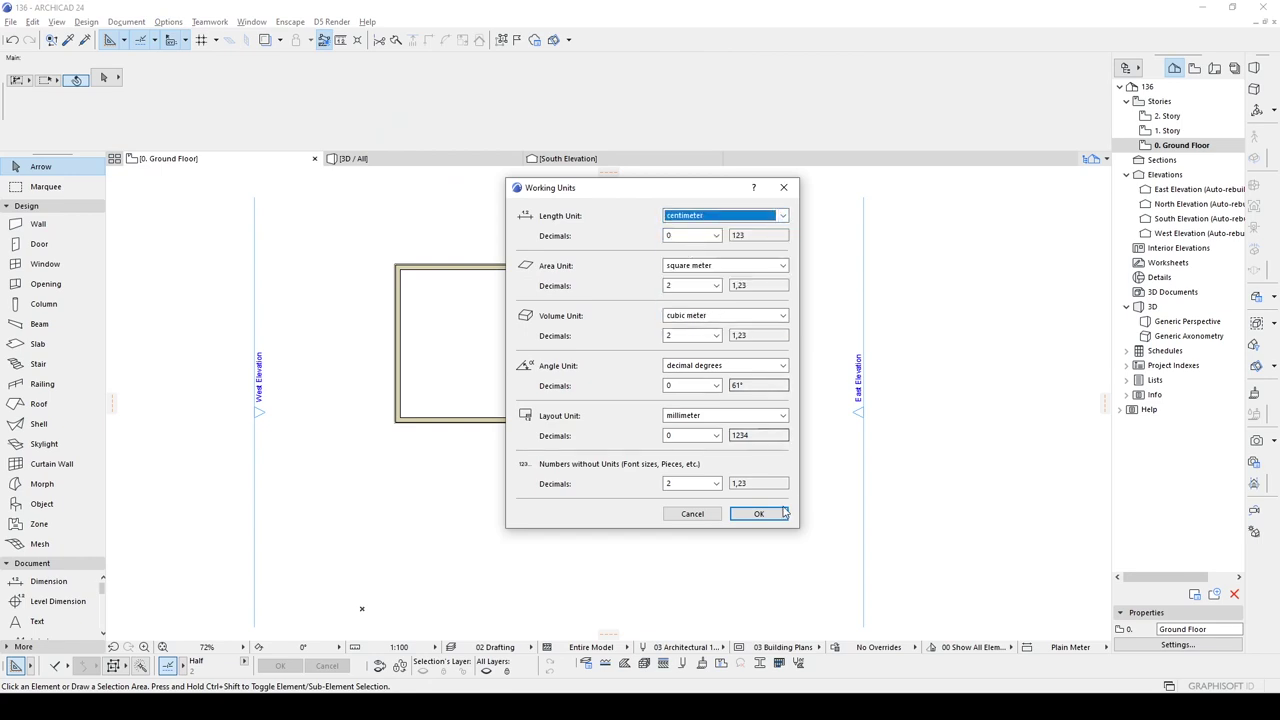
click(758, 513)
- Place two 90 × 150 cm windows with a 100 cm sill height in the east wall, spaced apart
scroll(352, 333, up, 4)
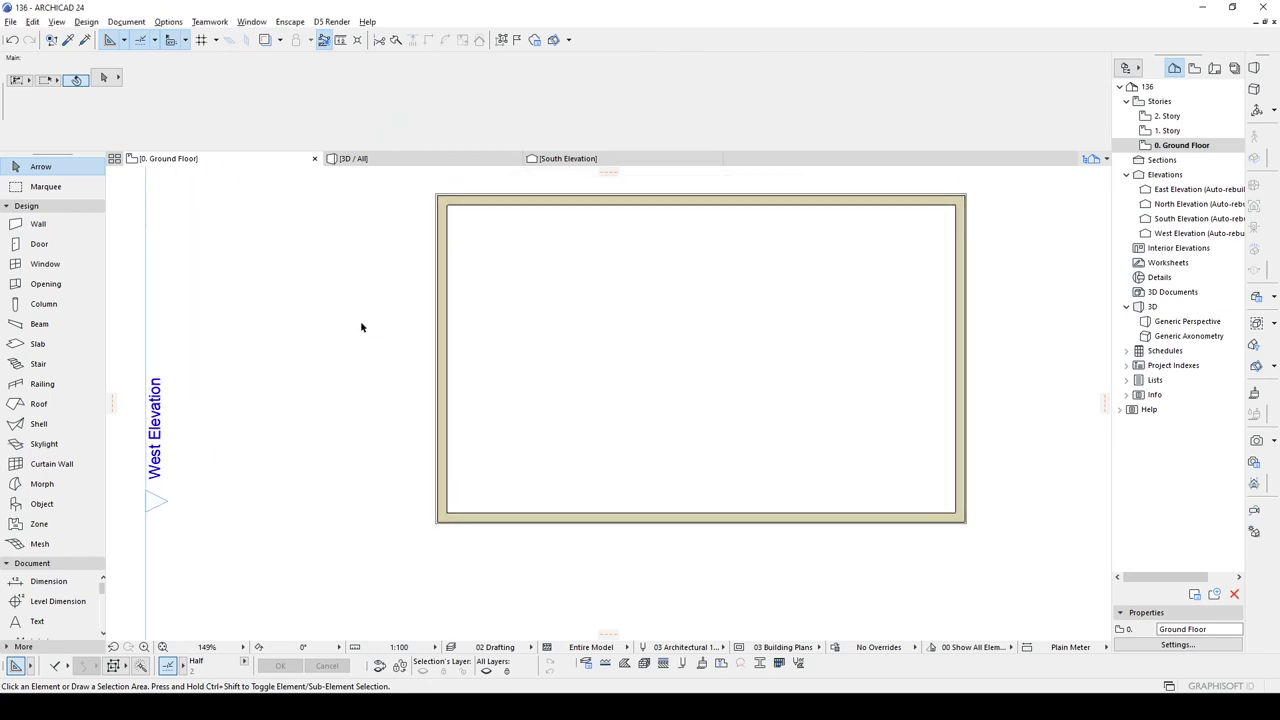
click(45, 263)
click(962, 280)
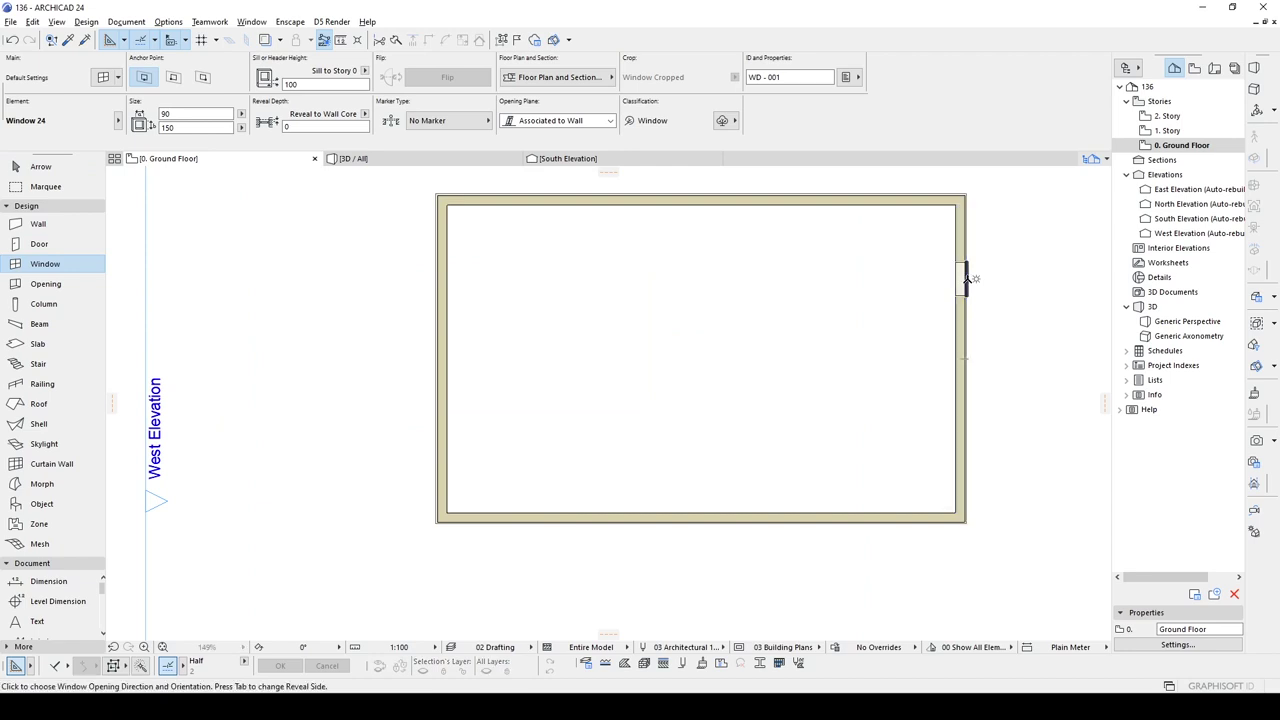
click(986, 396)
click(971, 408)
click(1058, 453)
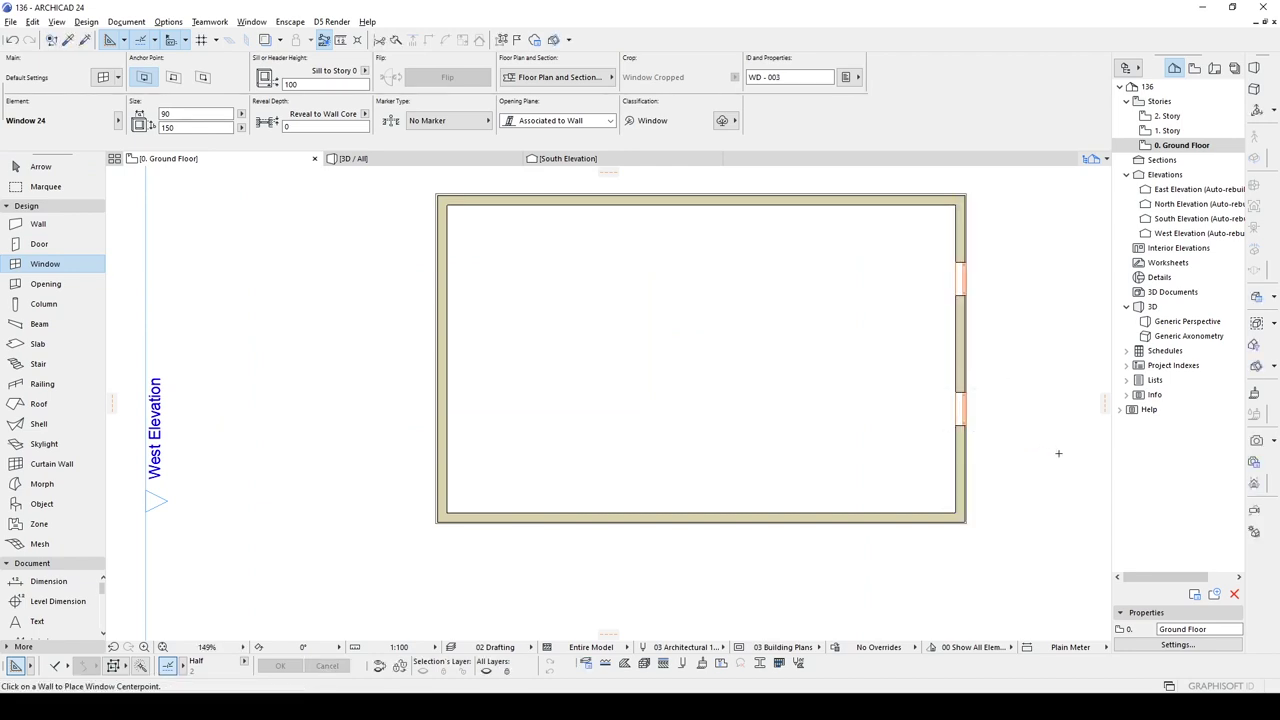
- Place a 90 × 210 cm door near the south end of the west wall, swinging into the room
click(75, 243)
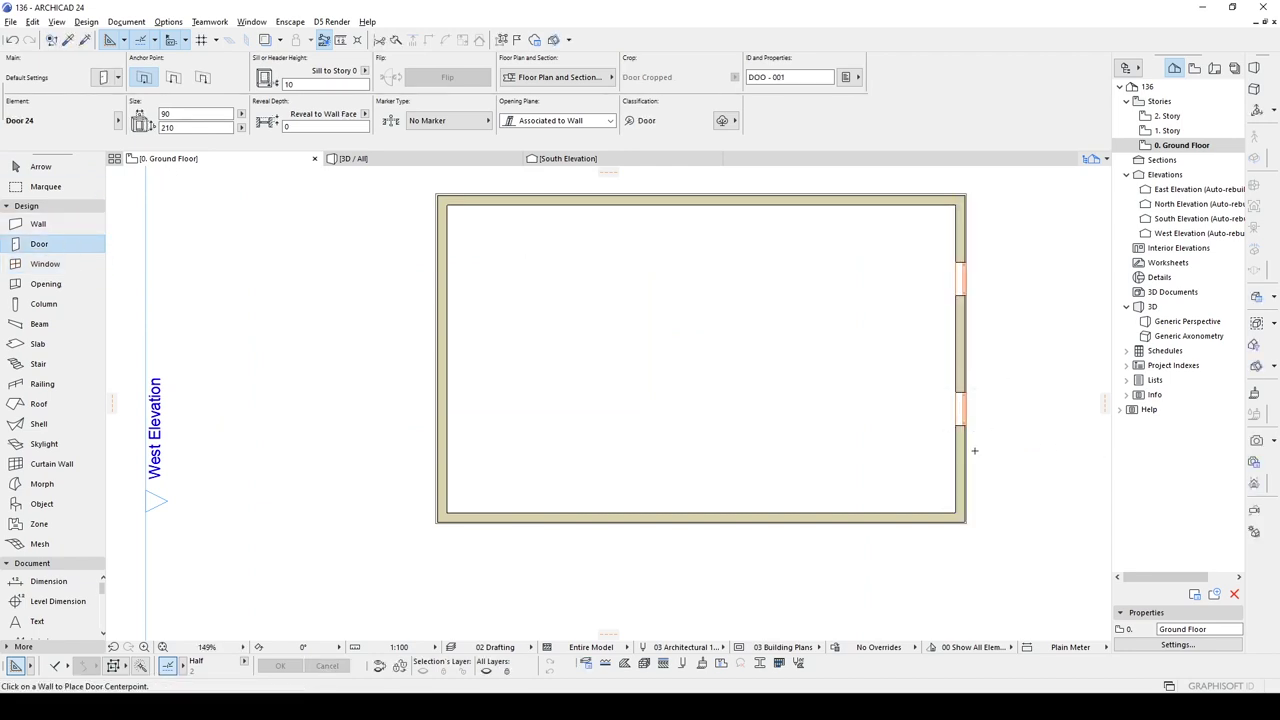
click(449, 480)
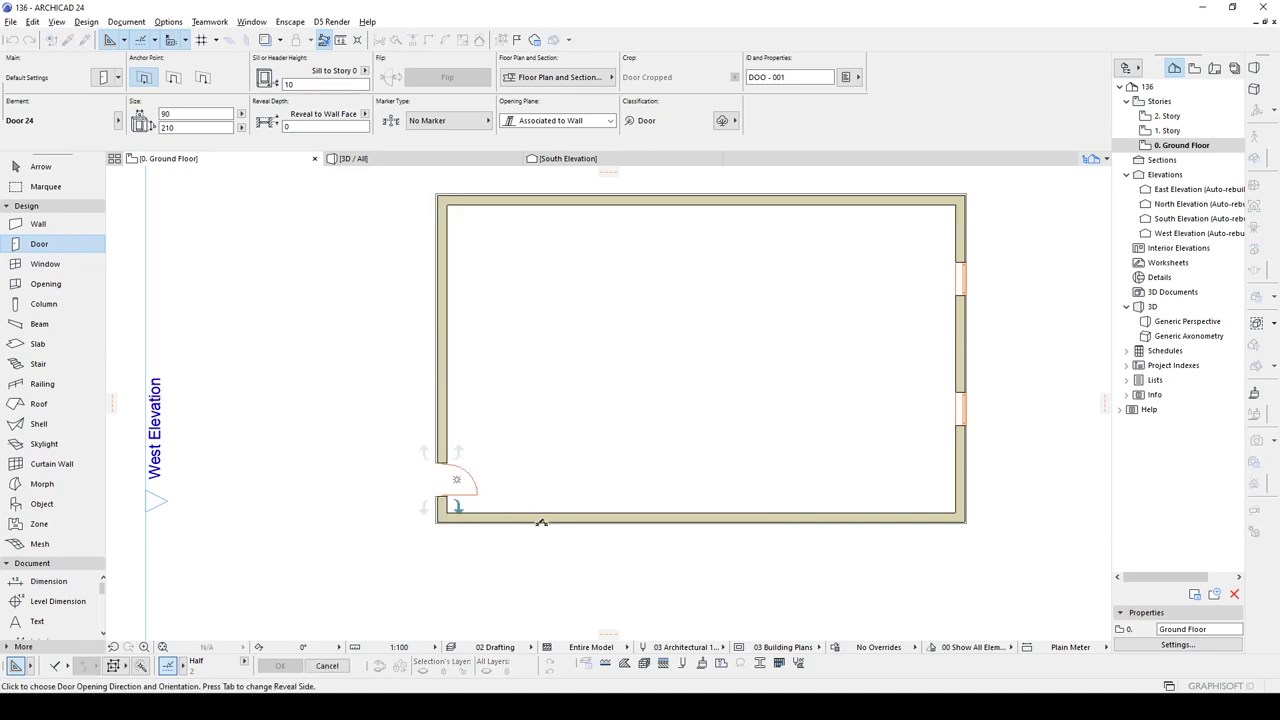
click(557, 540)
key(Escape)
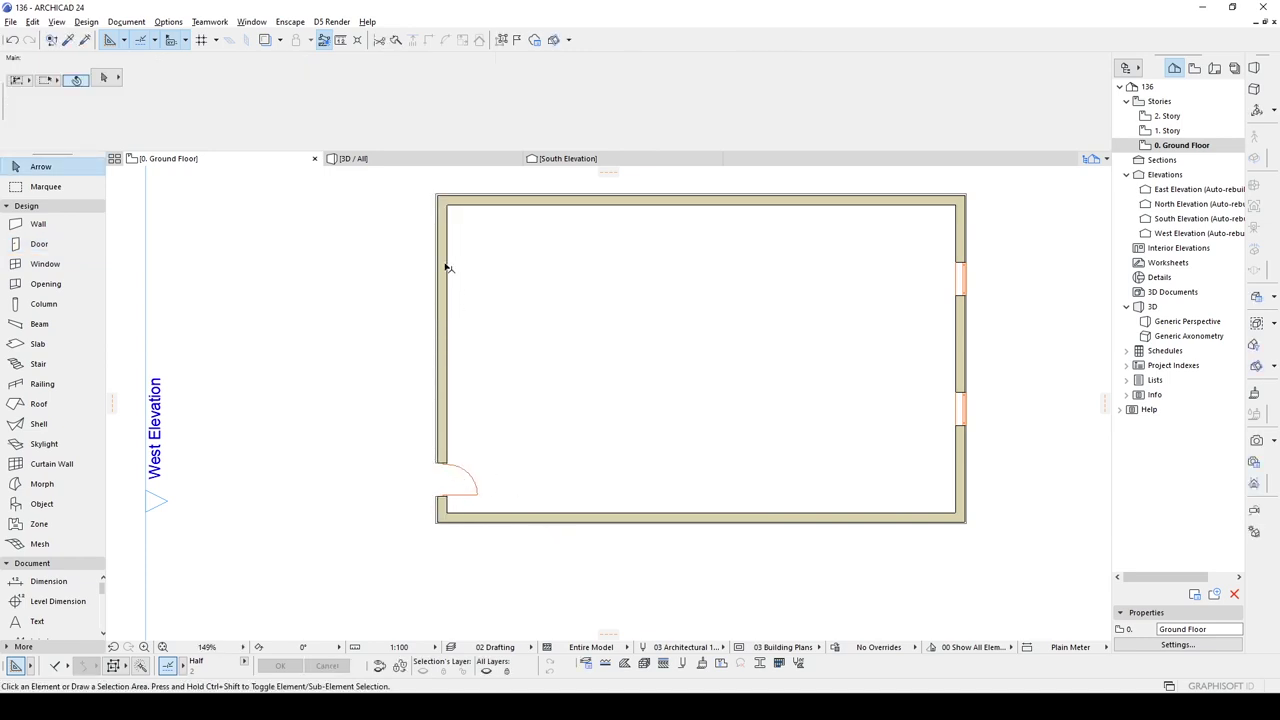
- Draw a rectangular slab under the room from the walls' outer northwest corner to their outer southeast corner
middle_drag(834, 271, 717, 289)
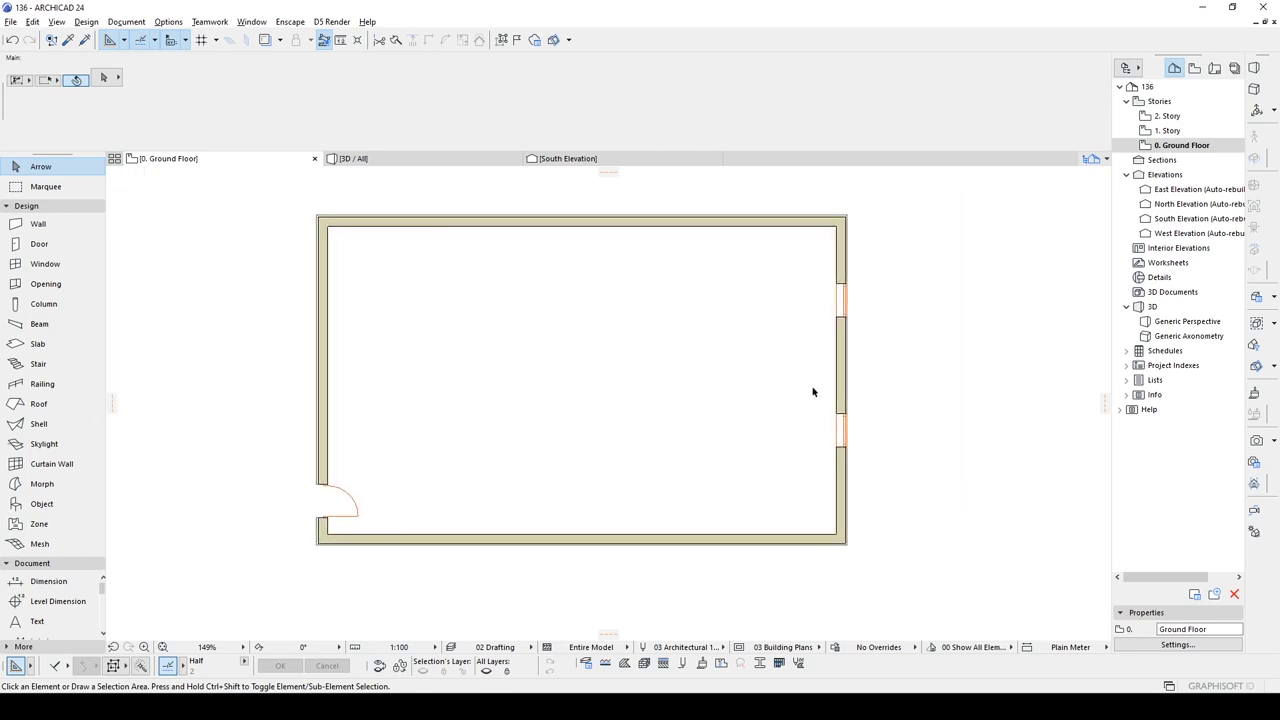
scroll(814, 391, up, 1)
click(67, 341)
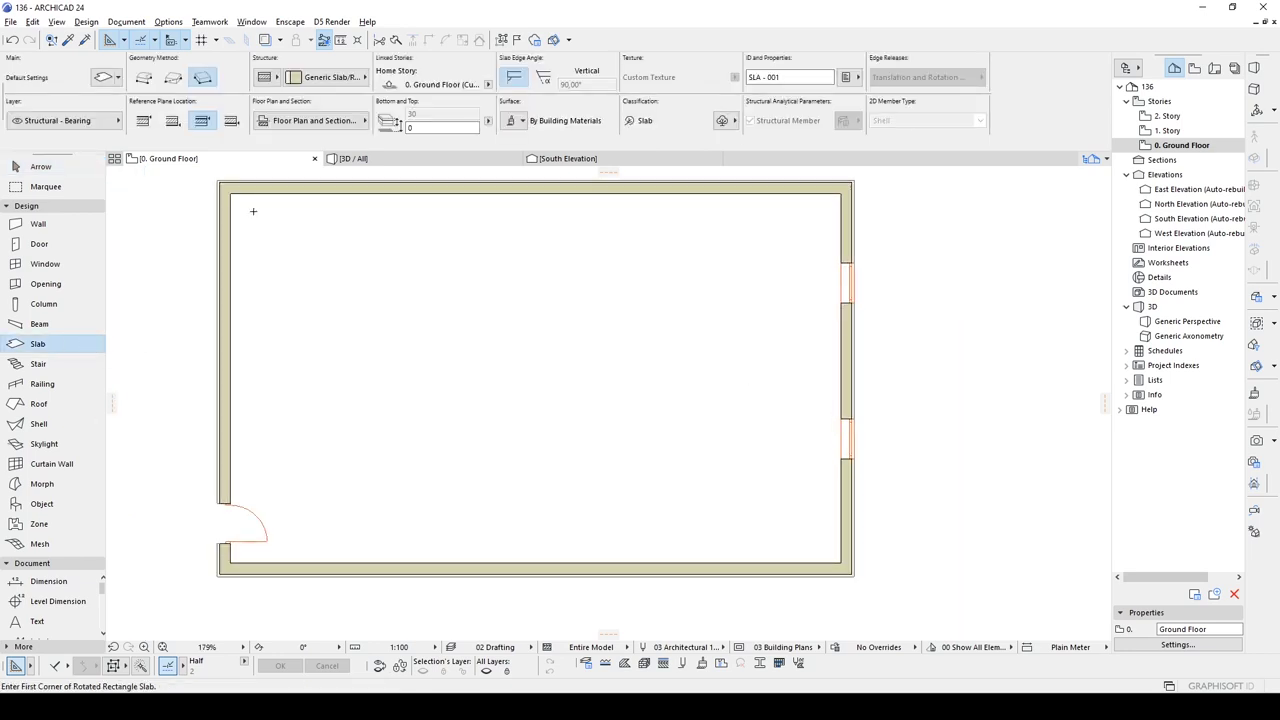
scroll(222, 186, up, 4)
click(172, 77)
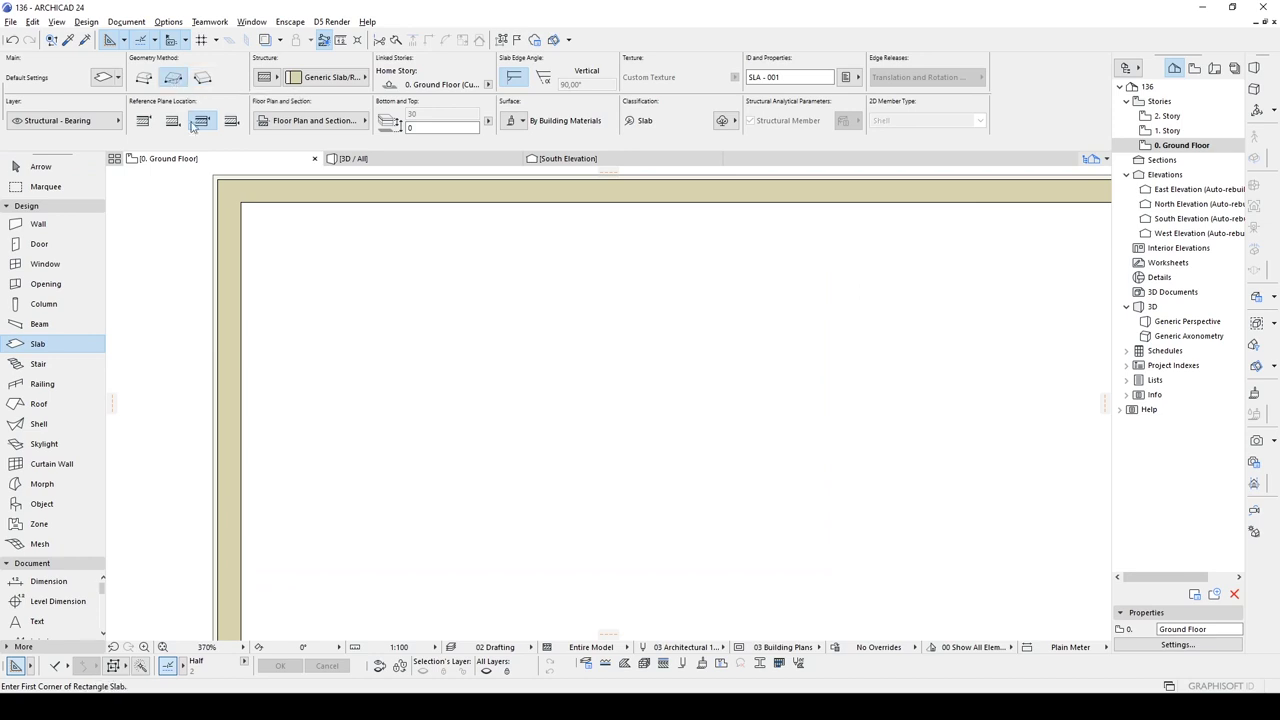
click(220, 178)
scroll(222, 182, down, 4)
scroll(780, 517, up, 4)
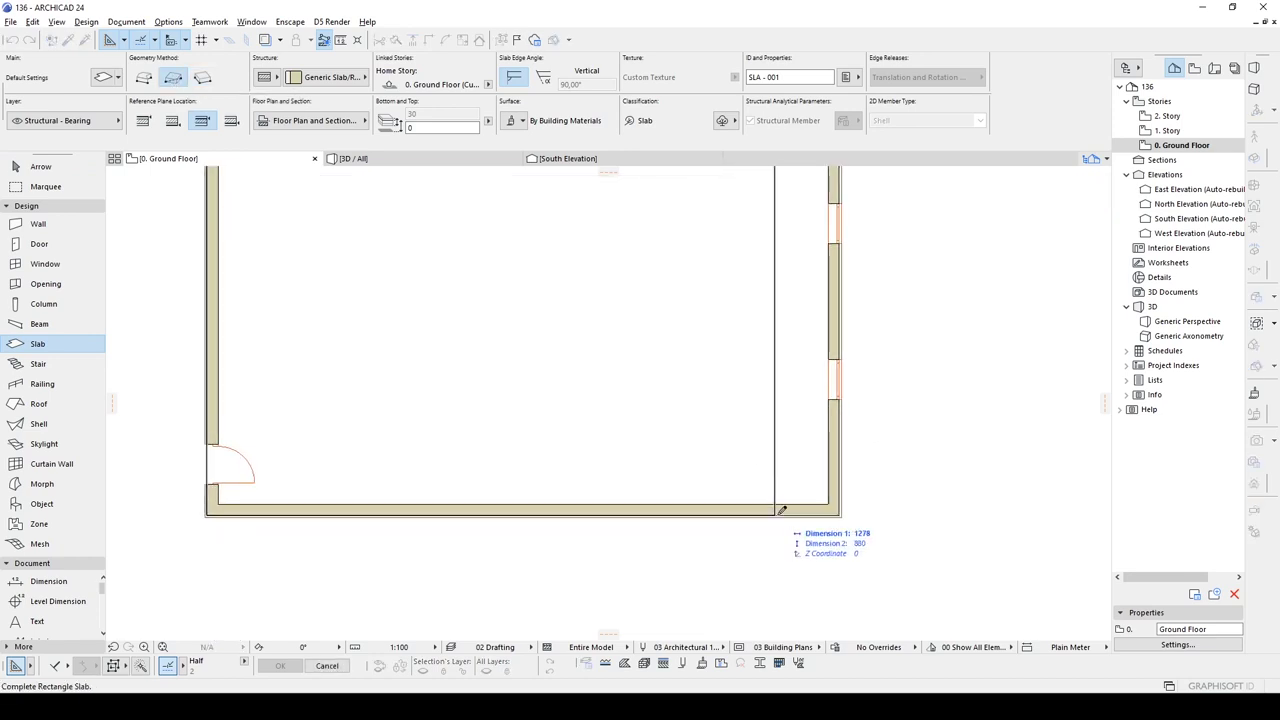
click(900, 503)
scroll(591, 366, down, 4)
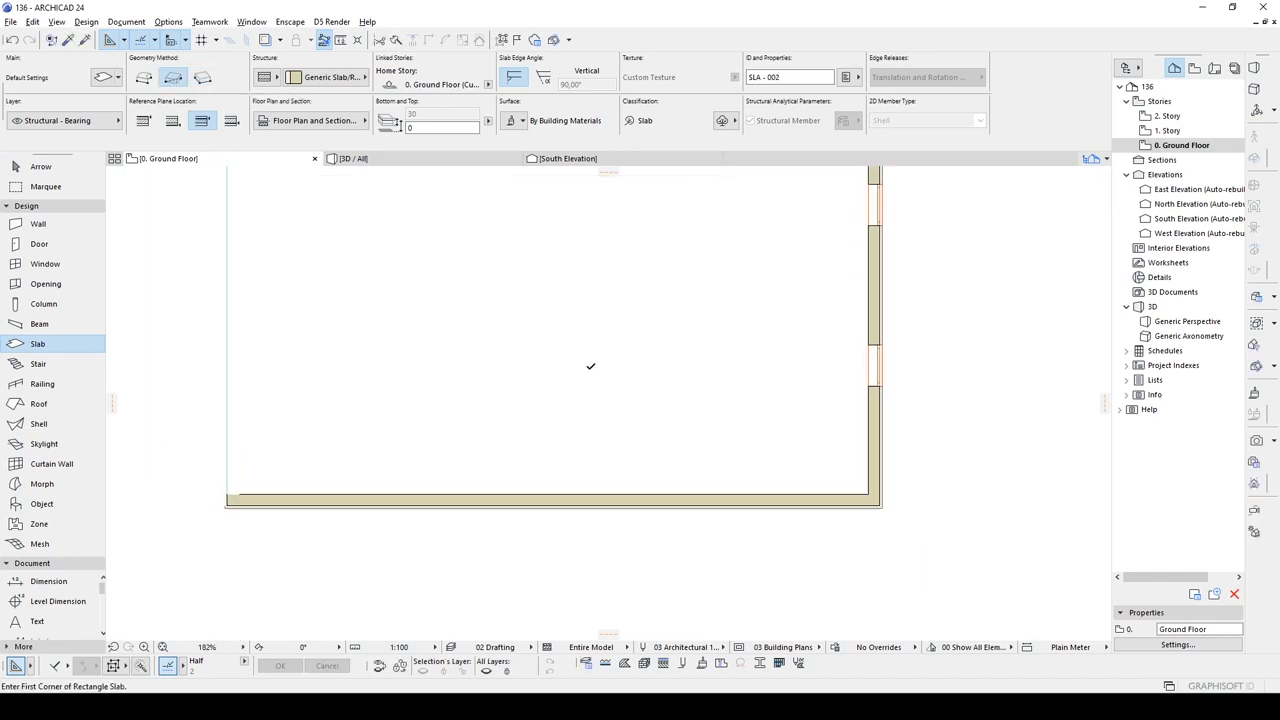
- Inspect the walls, door, windows and floor slab from several angles in the 3D view
middle_drag(856, 340, 784, 353)
key(F3)
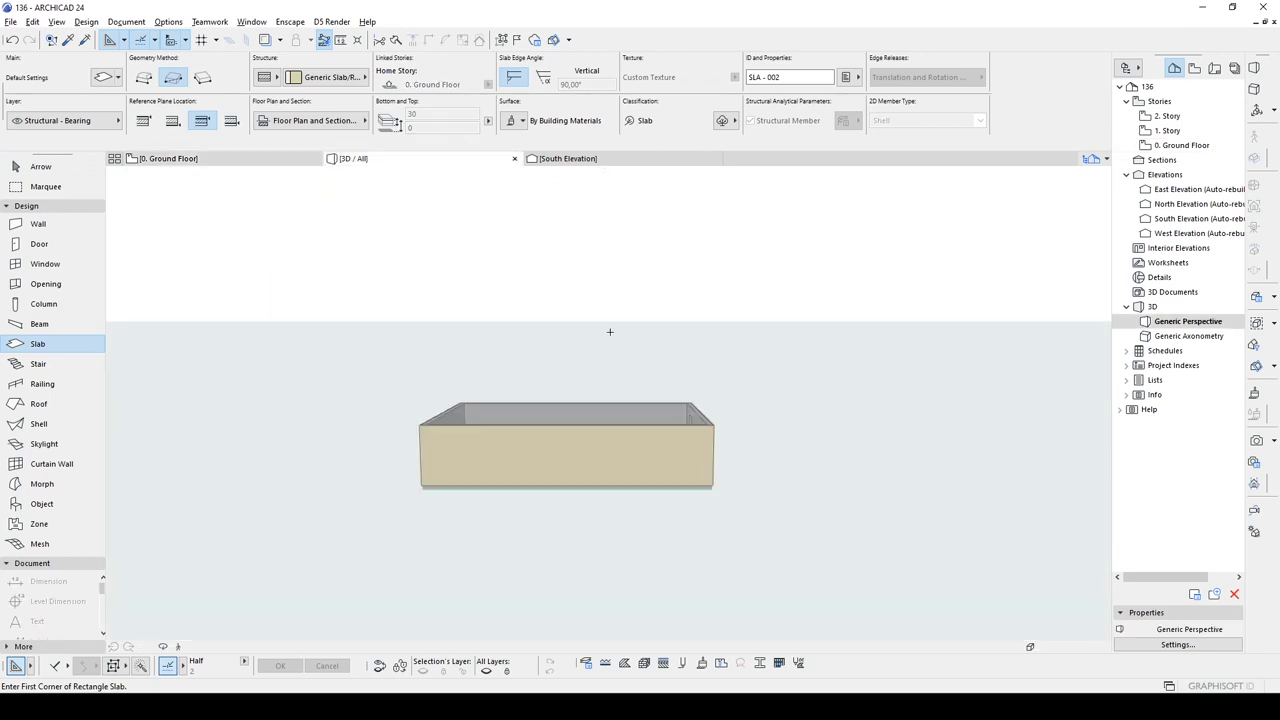
scroll(562, 378, down, 1)
shift+middle_drag(560, 380, 940, 376)
scroll(749, 454, up, 4)
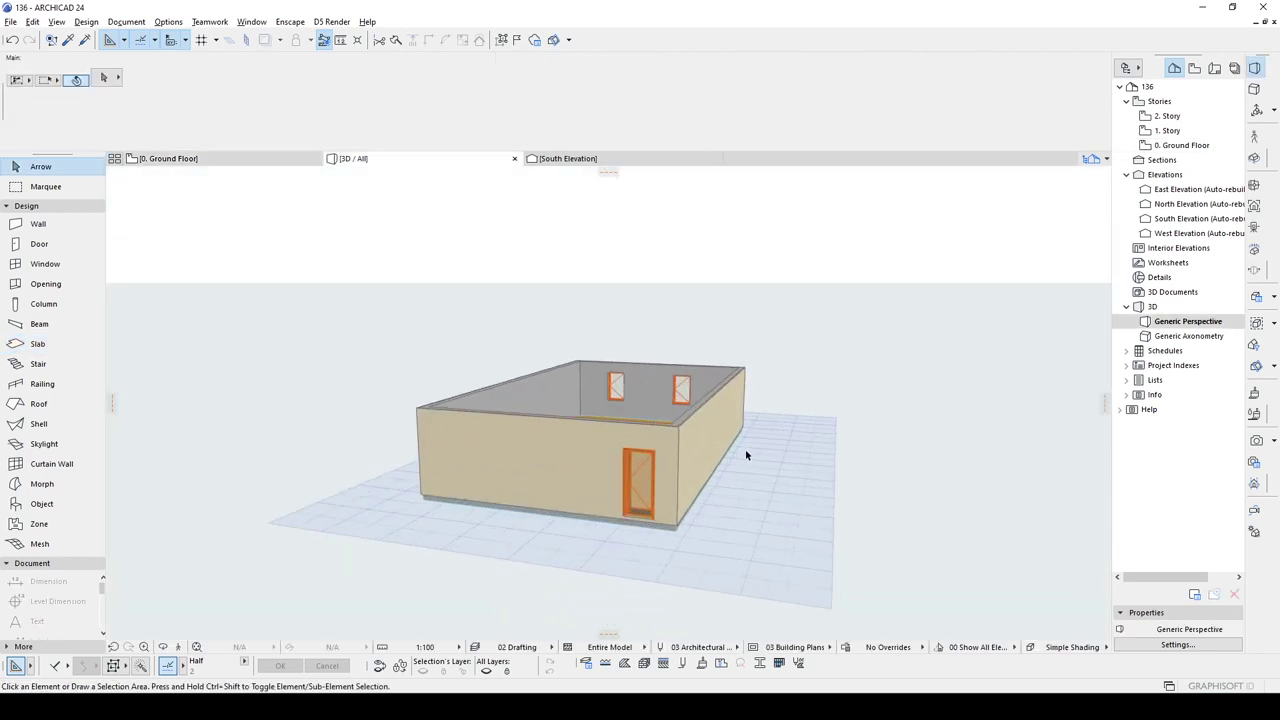
shift+middle_drag(749, 454, 628, 488)
scroll(575, 501, up, 2)
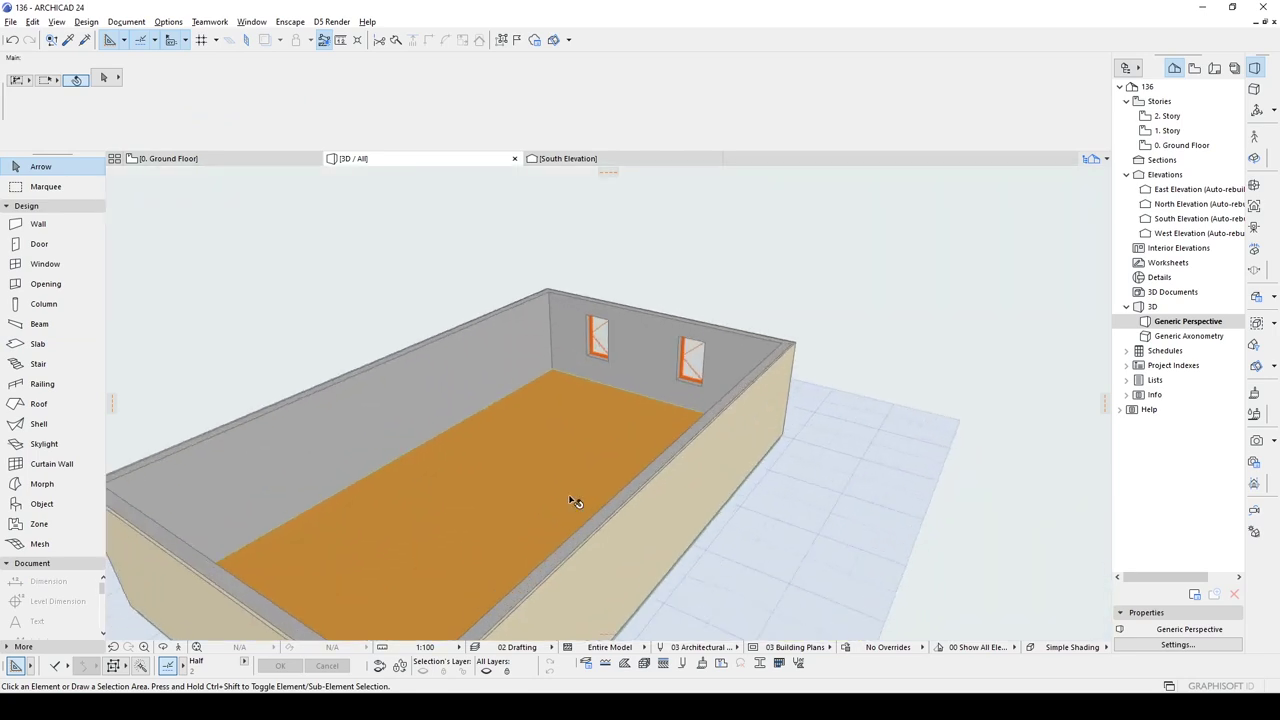
- Return to the ground floor plan and place a Generic zone numbered 01 inside the room, with its stamp in the middle
key(F2)
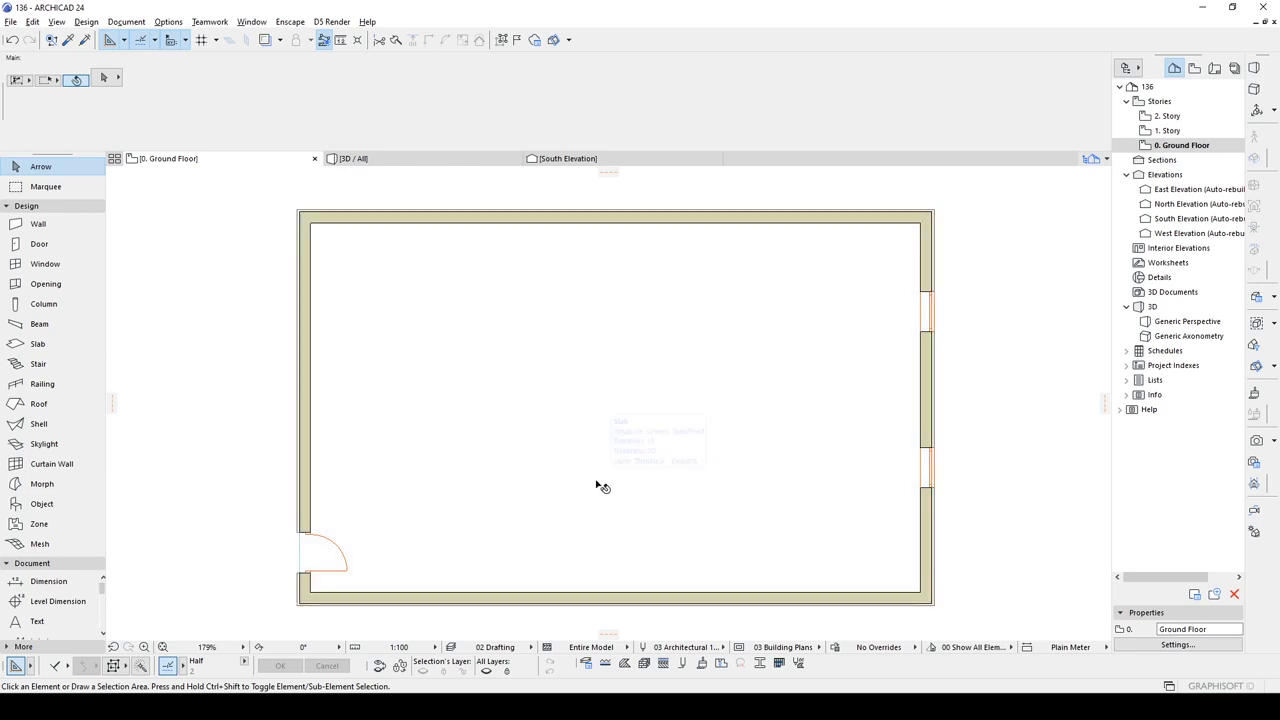
click(38, 526)
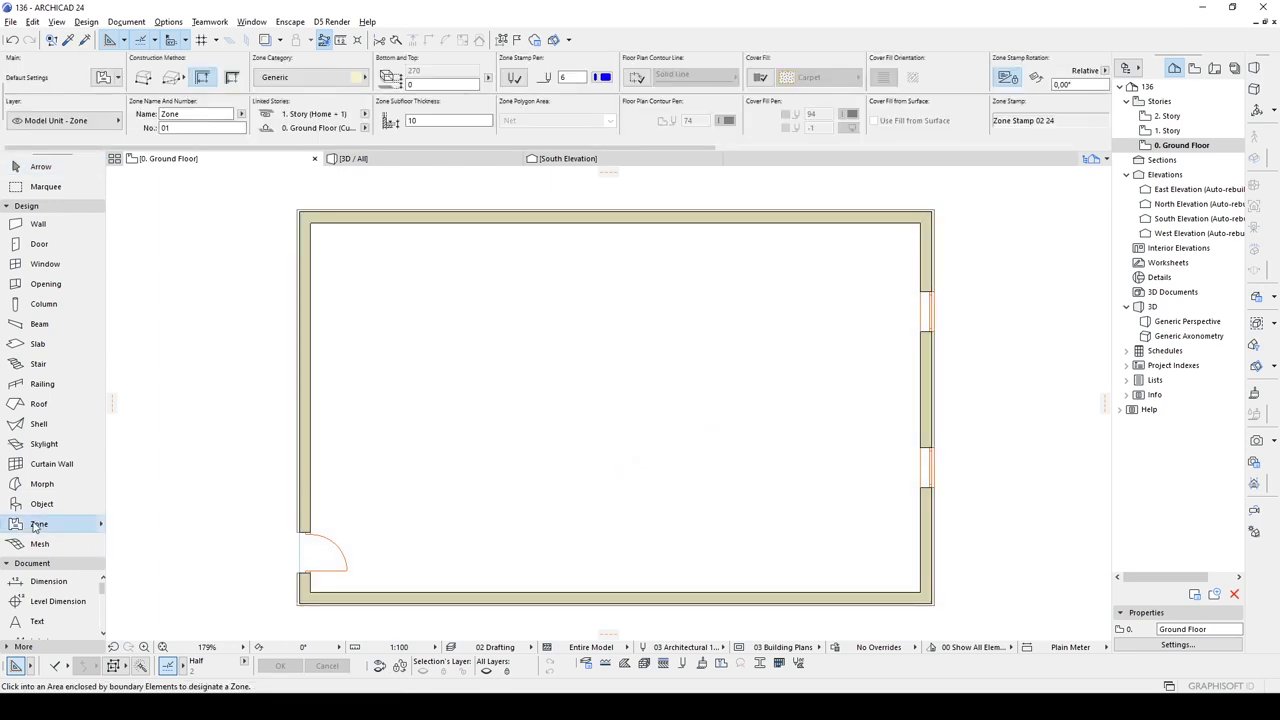
click(578, 415)
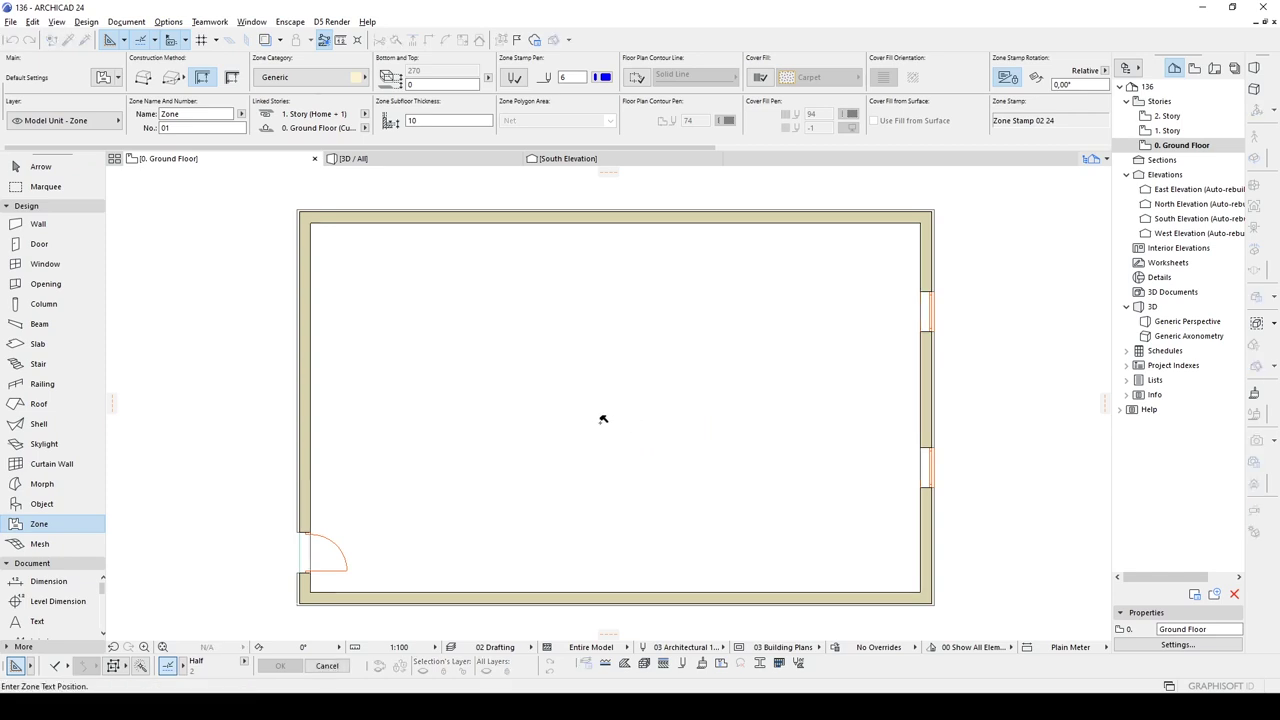
click(603, 419)
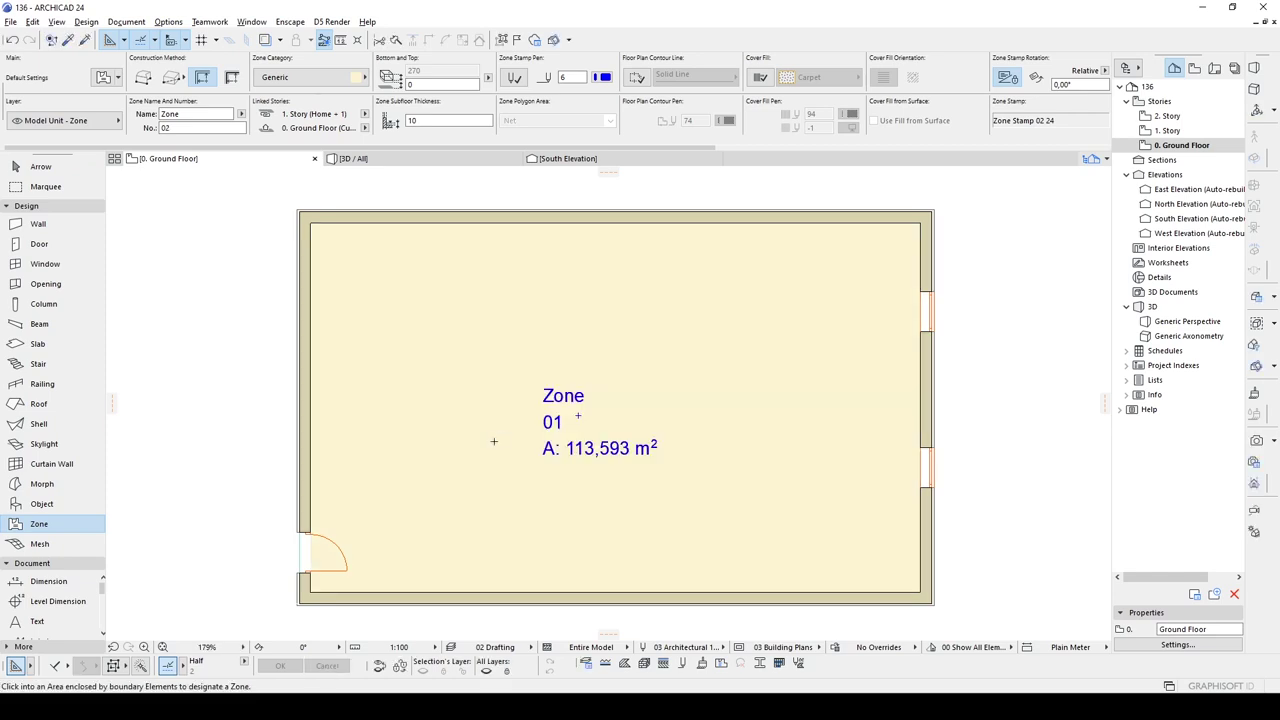
key(Escape)
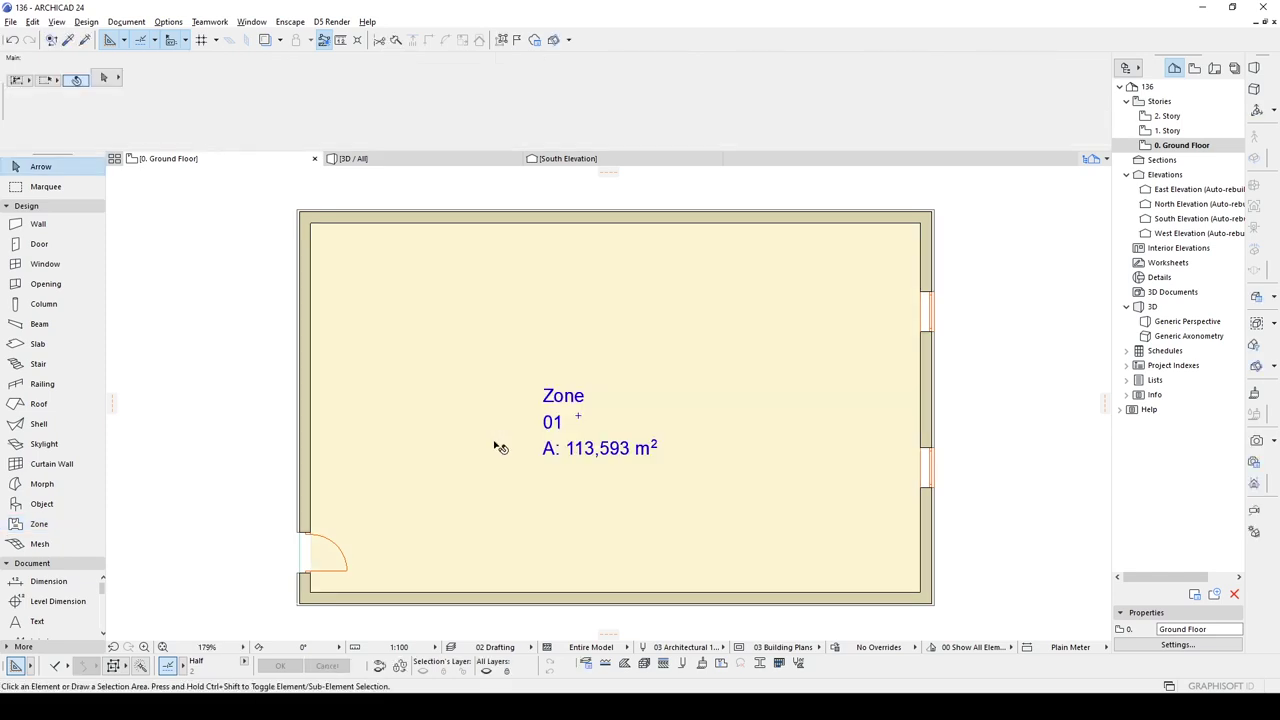
- Start the Interior Wizard's Create Room Accessories command for the room's zone
click(580, 420)
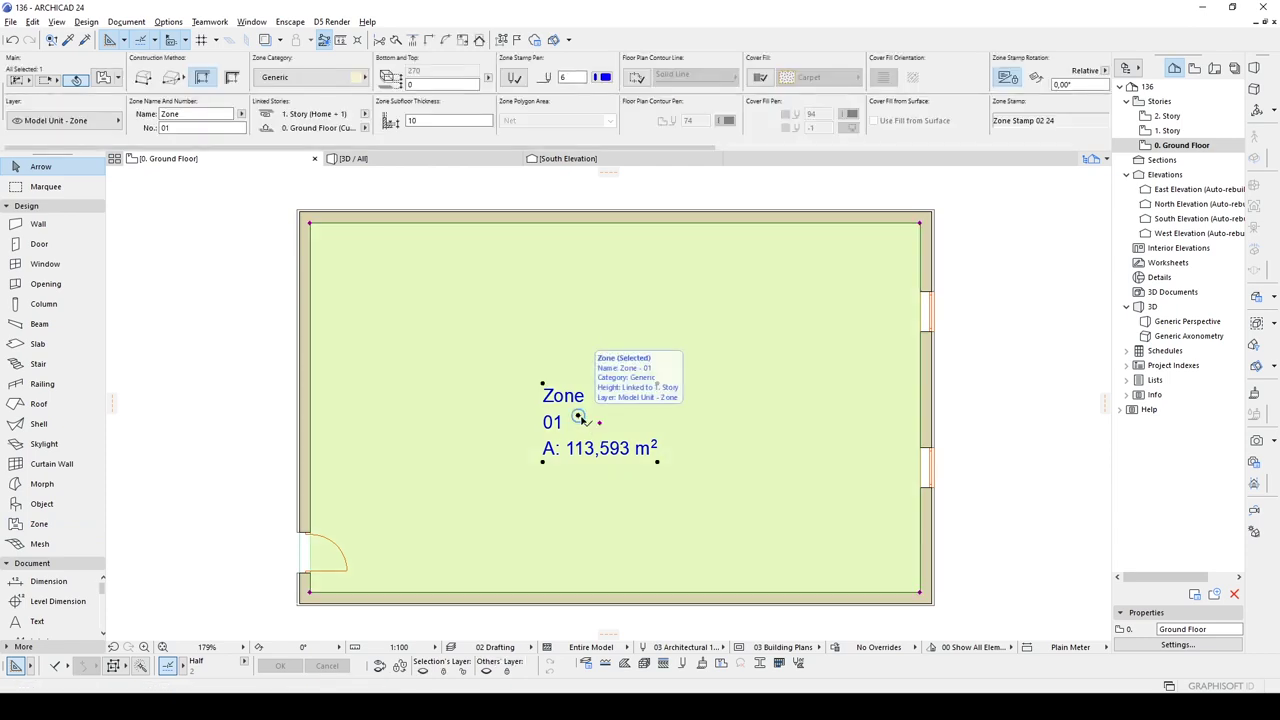
click(86, 21)
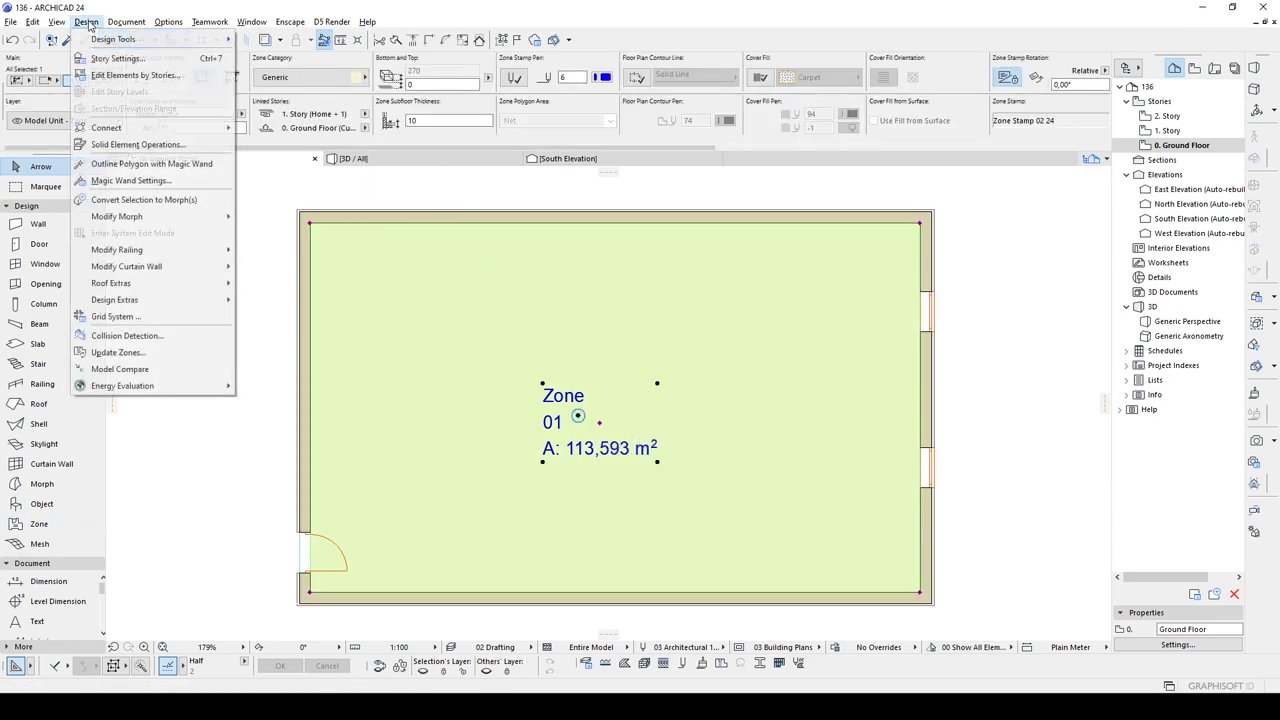
mouse_move(117, 305)
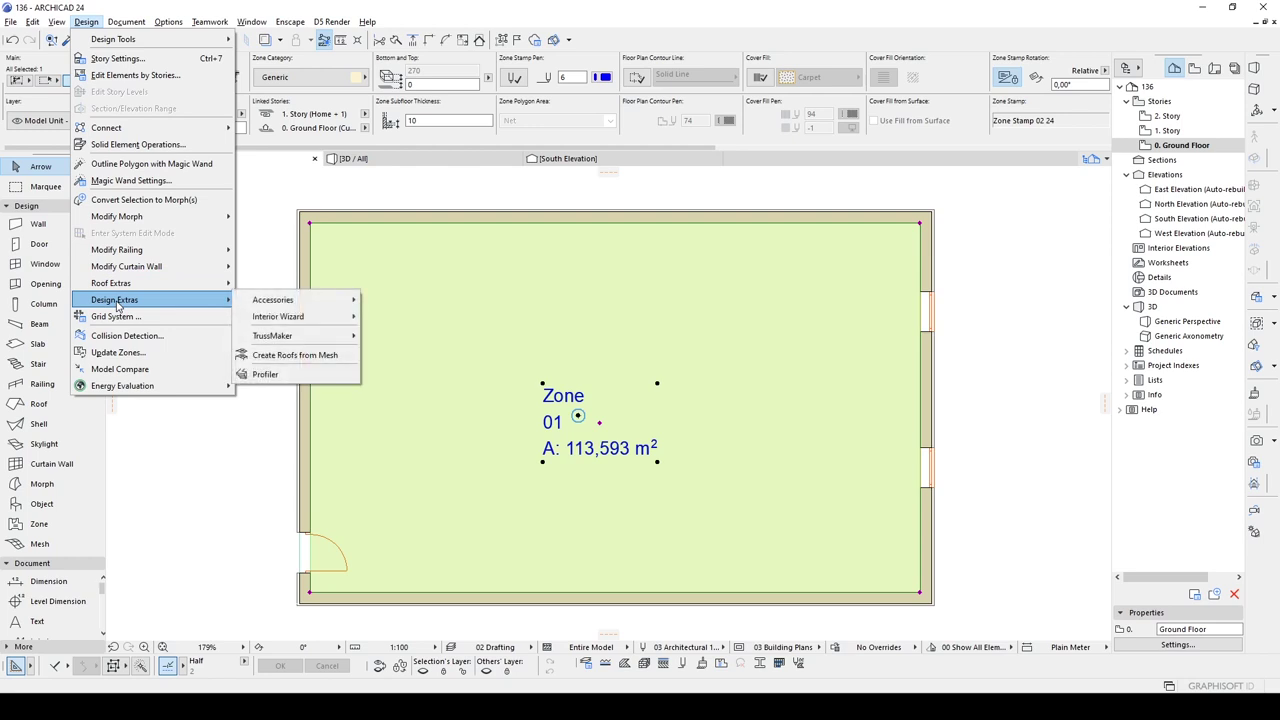
mouse_move(272, 320)
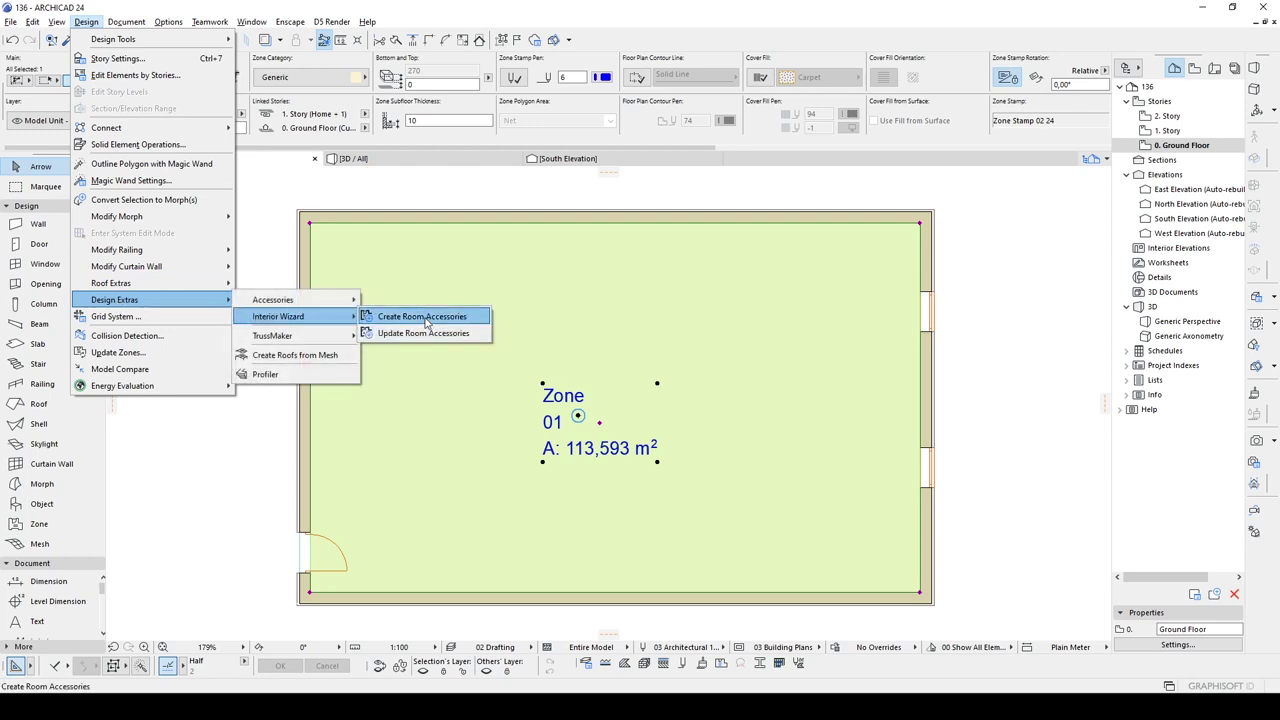
click(403, 318)
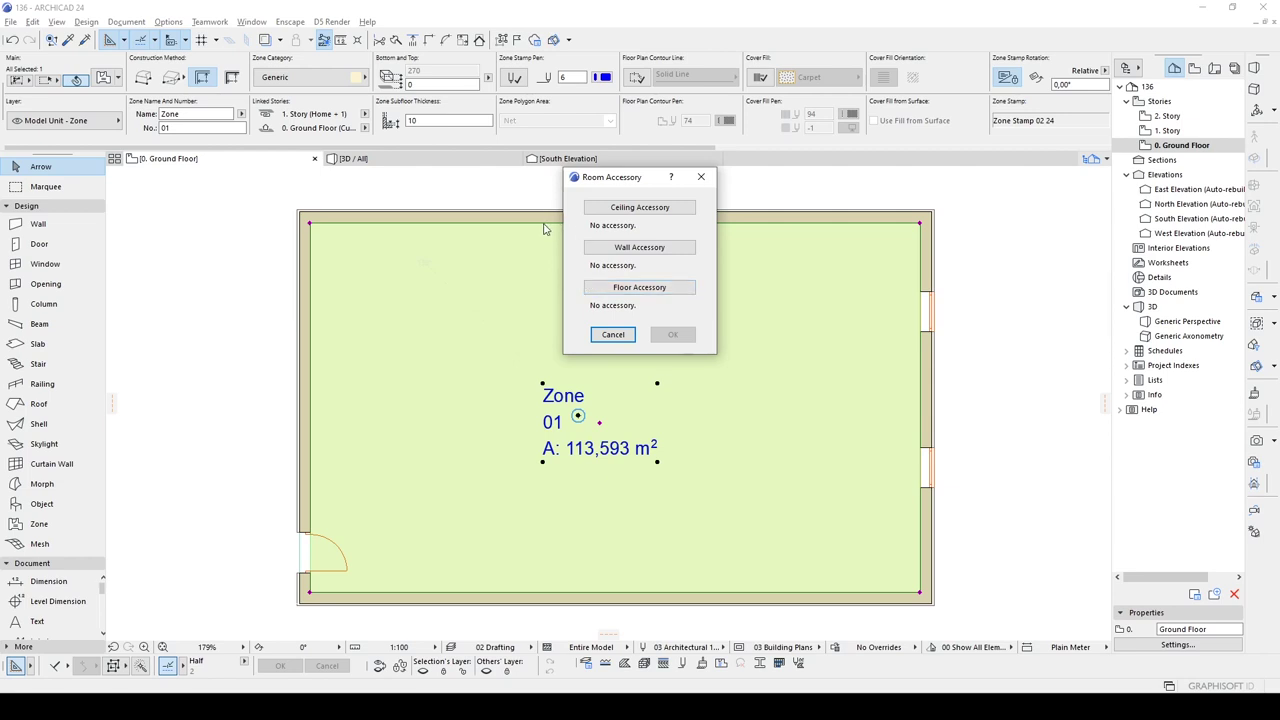
- Open the object selection for the room's ceiling accessory and search the libraries for CEILING
click(604, 212)
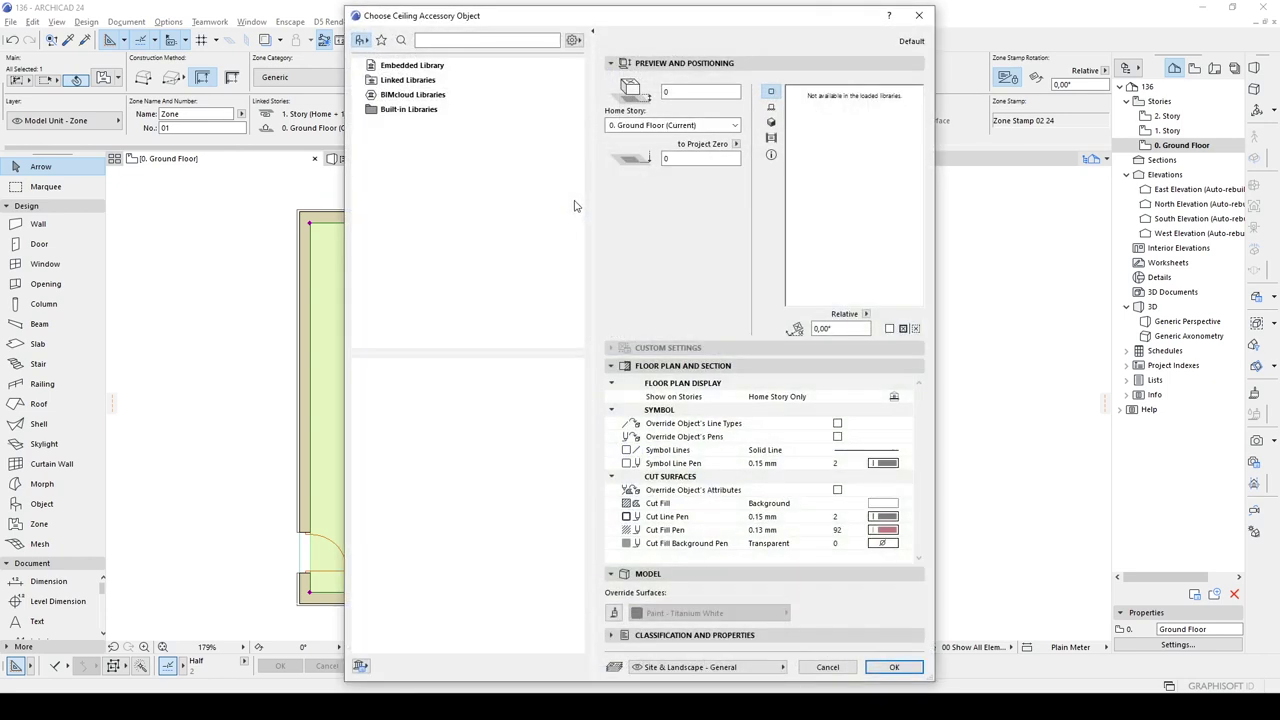
drag(663, 23, 606, 21)
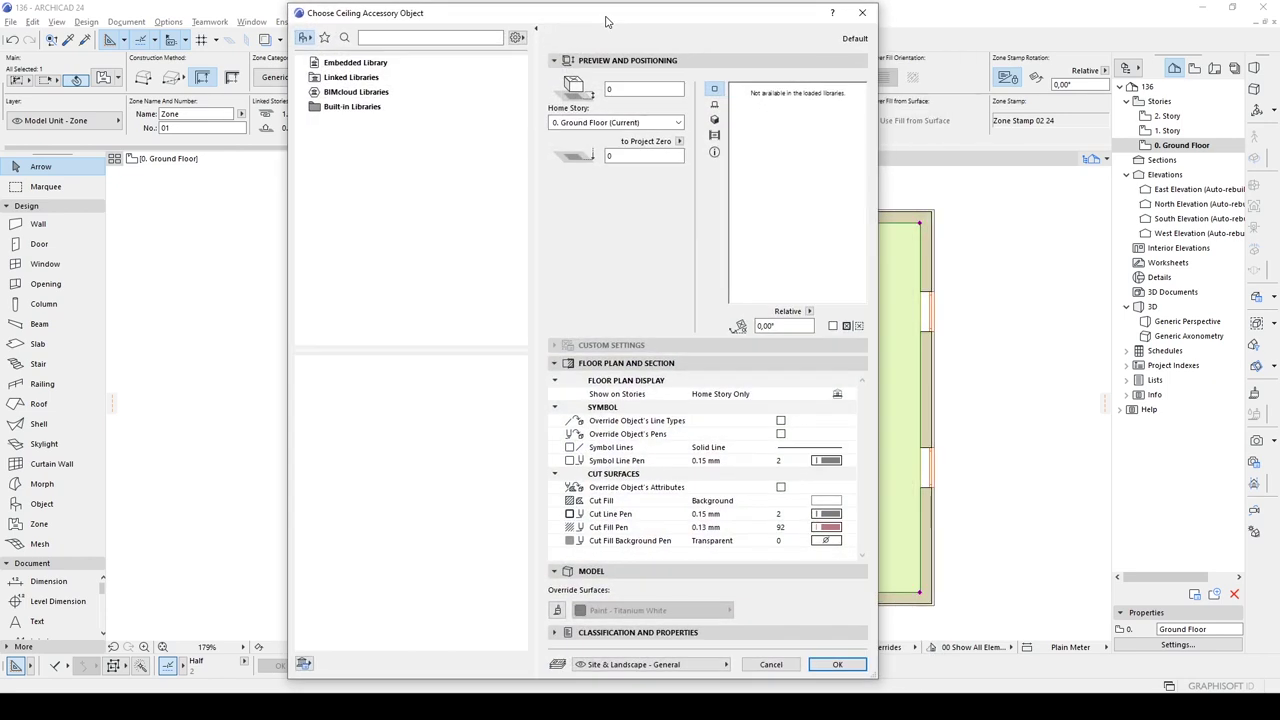
drag(606, 5, 543, 40)
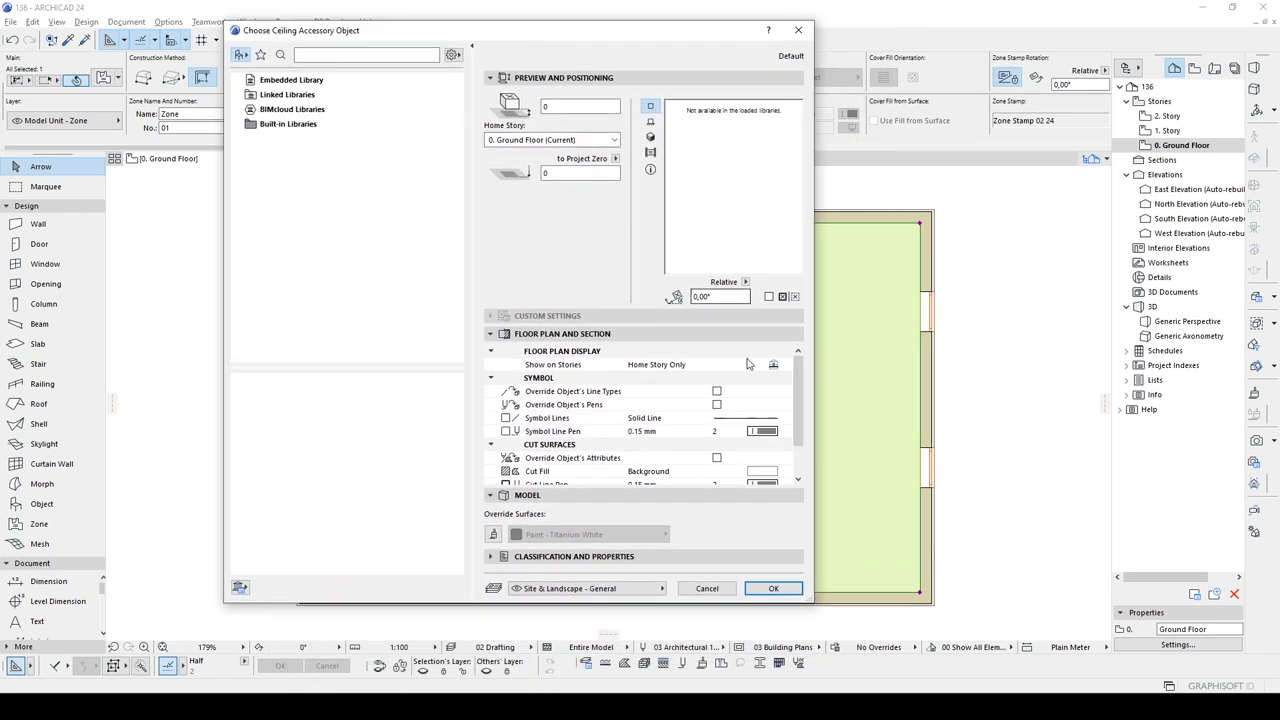
scroll(750, 410, down, 1)
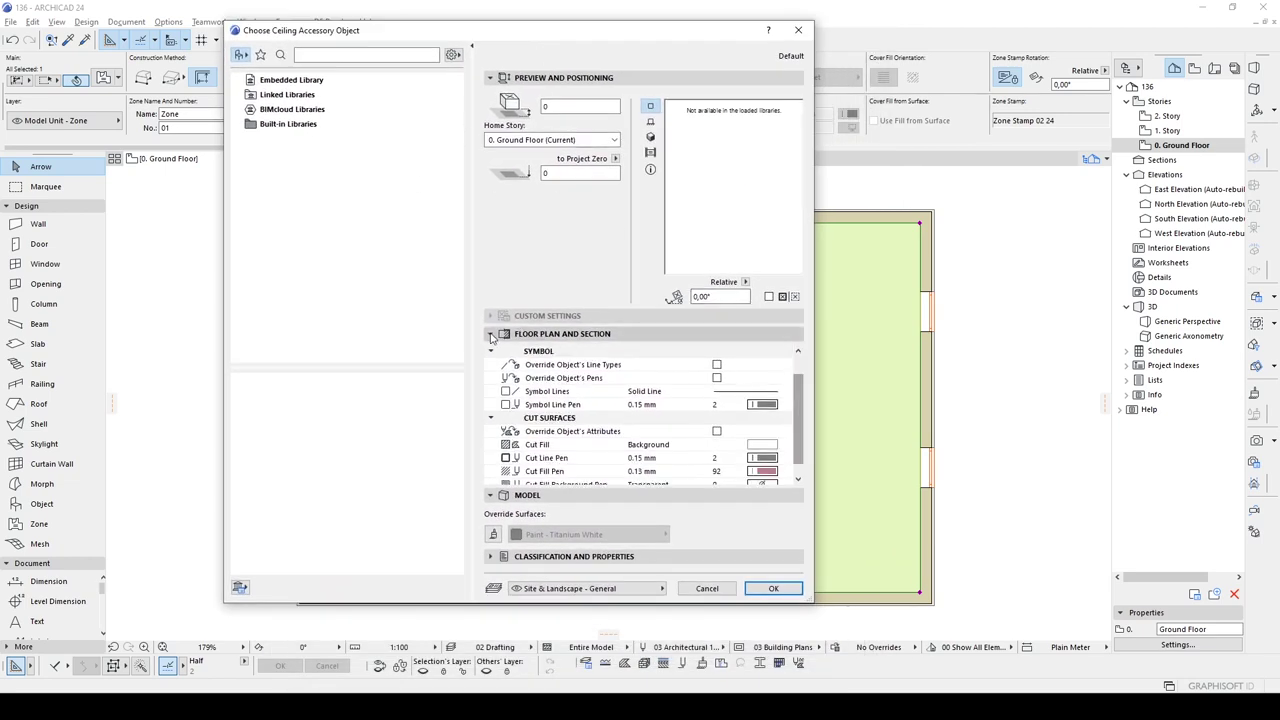
click(490, 334)
click(490, 338)
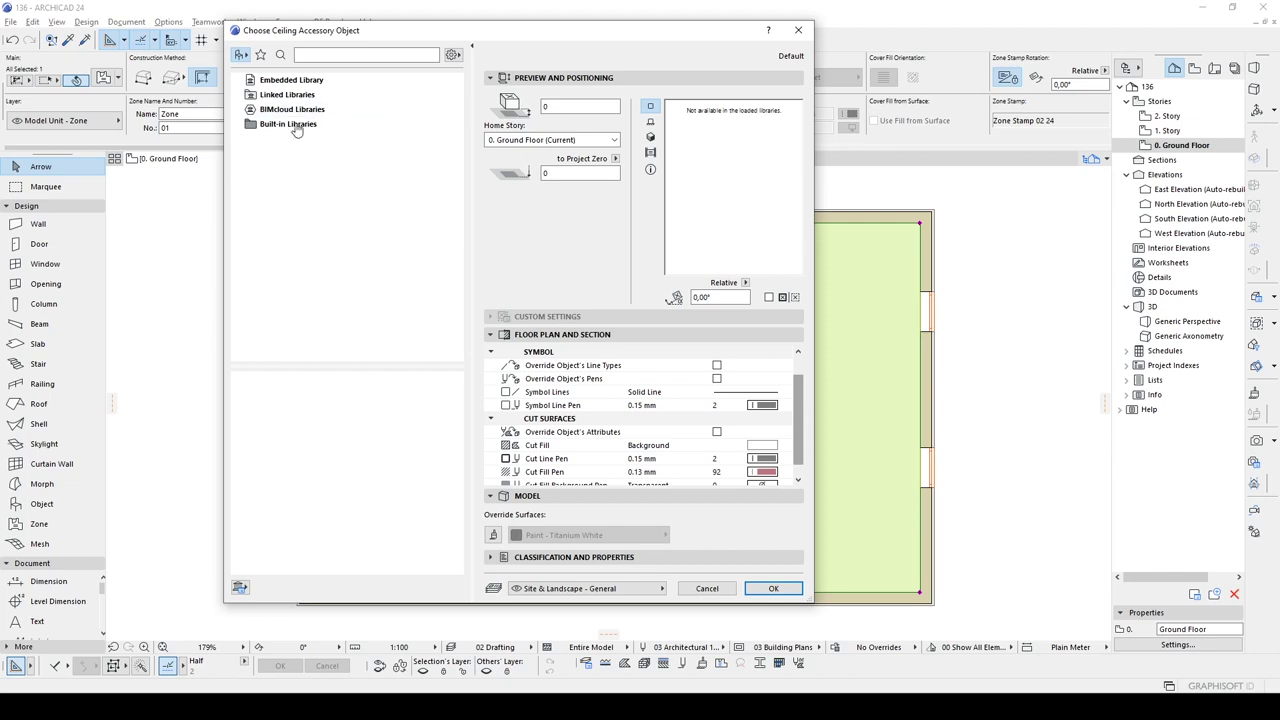
click(318, 56)
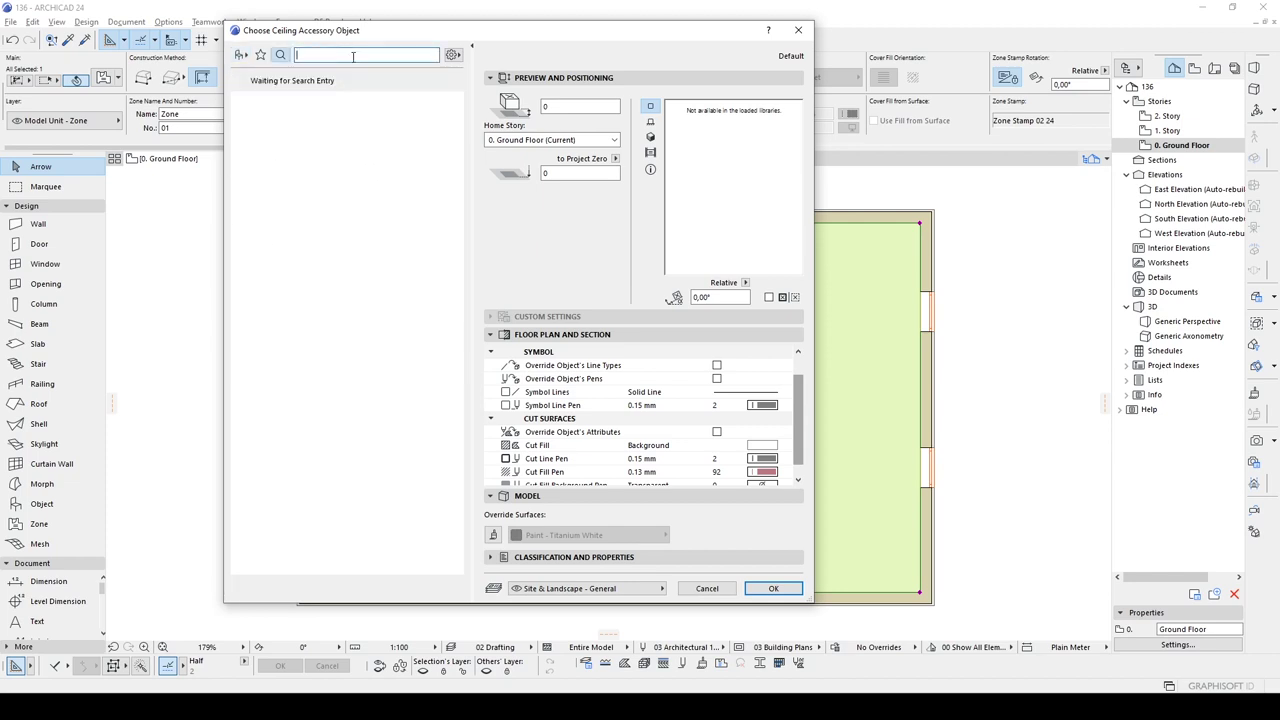
text(cEILING)
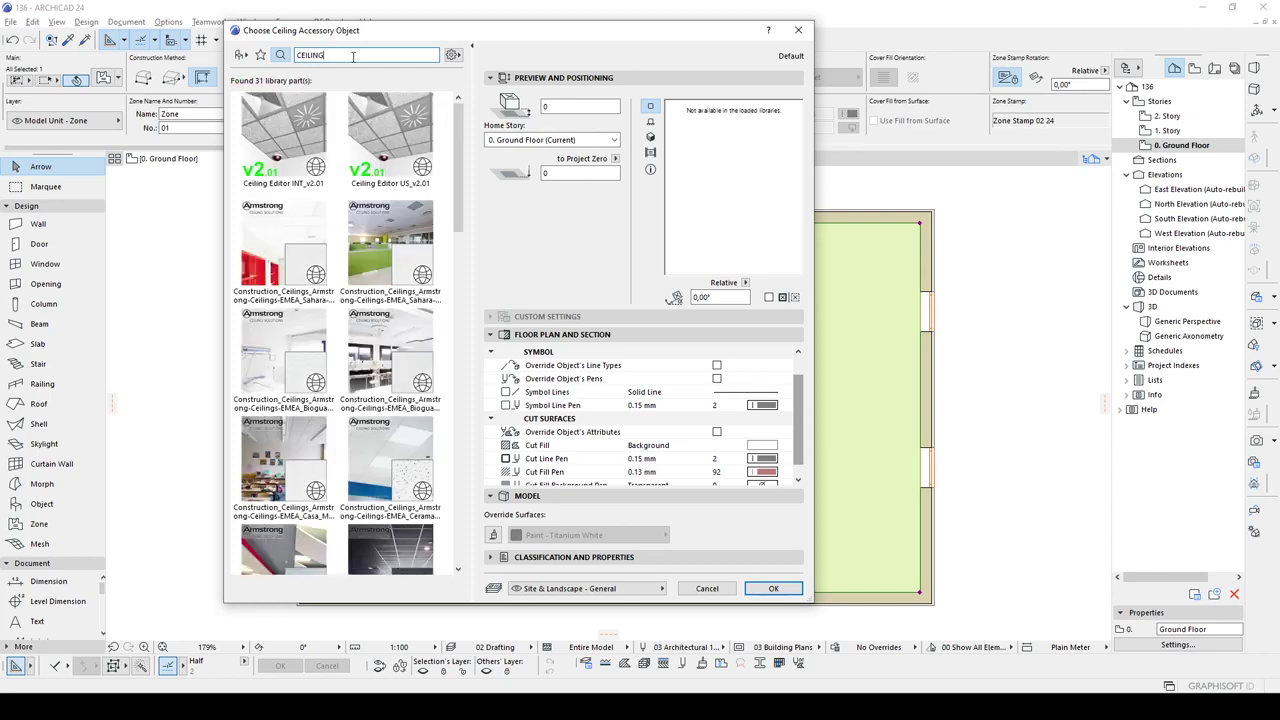
- Browse the ceiling objects, choose Ceiling Editor INT_v2.01, and download and embed it in the project
drag(463, 122, 447, 448)
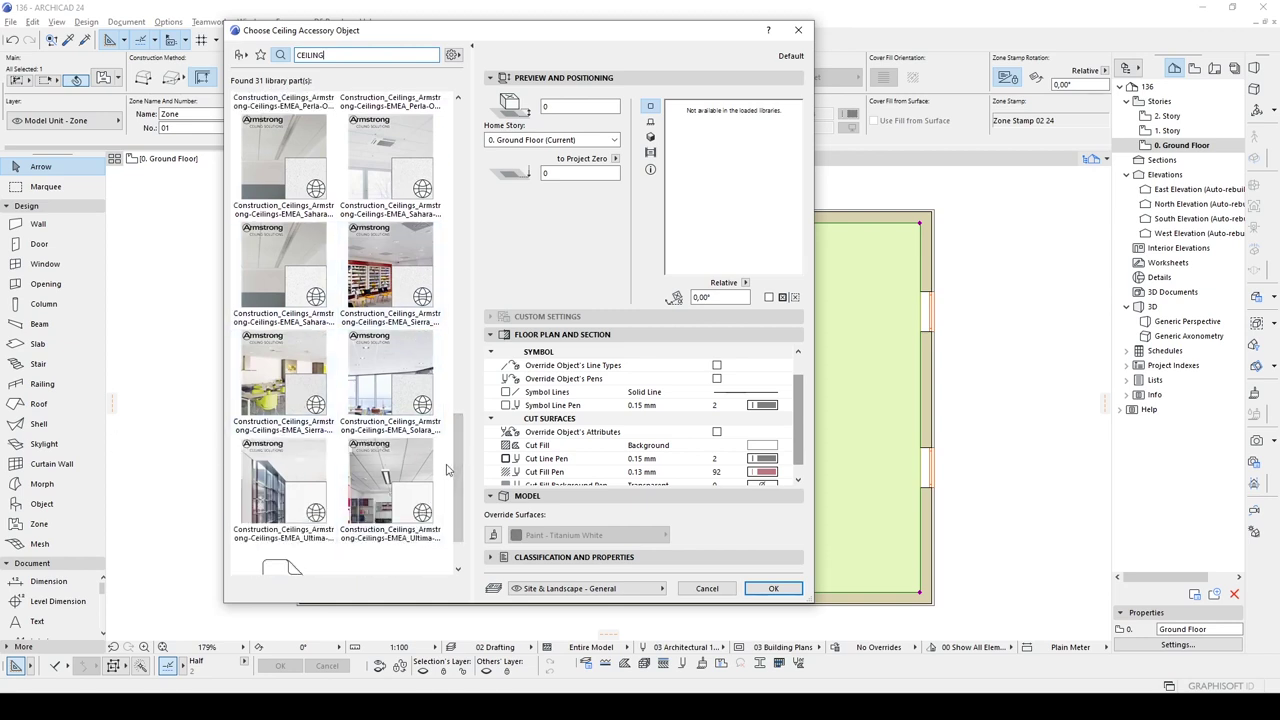
scroll(462, 457, up, 1)
drag(462, 457, 454, 352)
scroll(454, 352, up, 5)
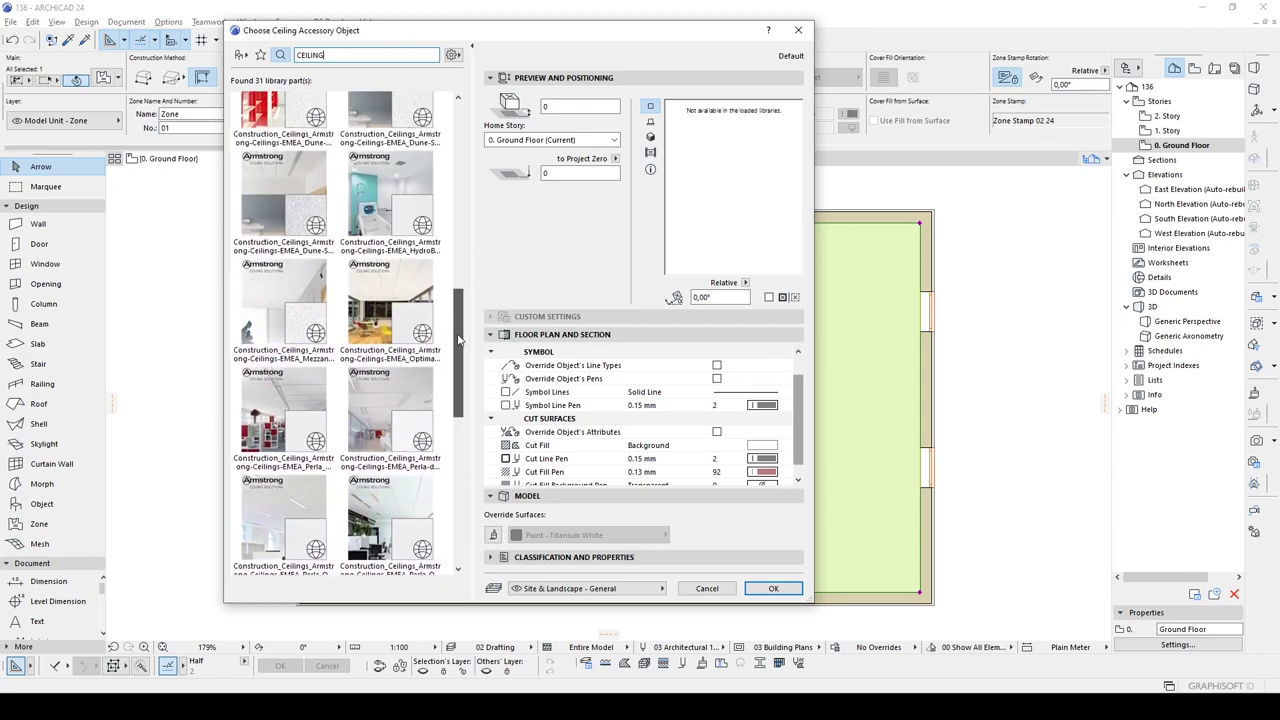
scroll(453, 335, up, 5)
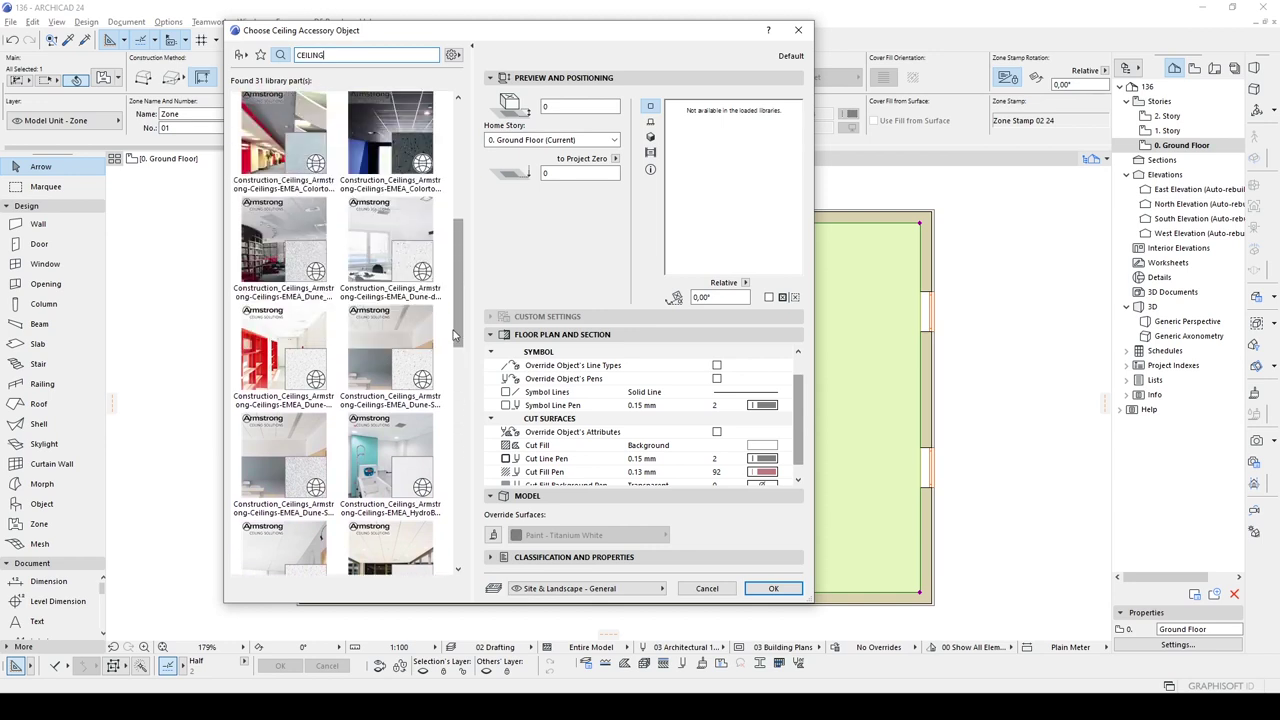
scroll(465, 240, up, 6)
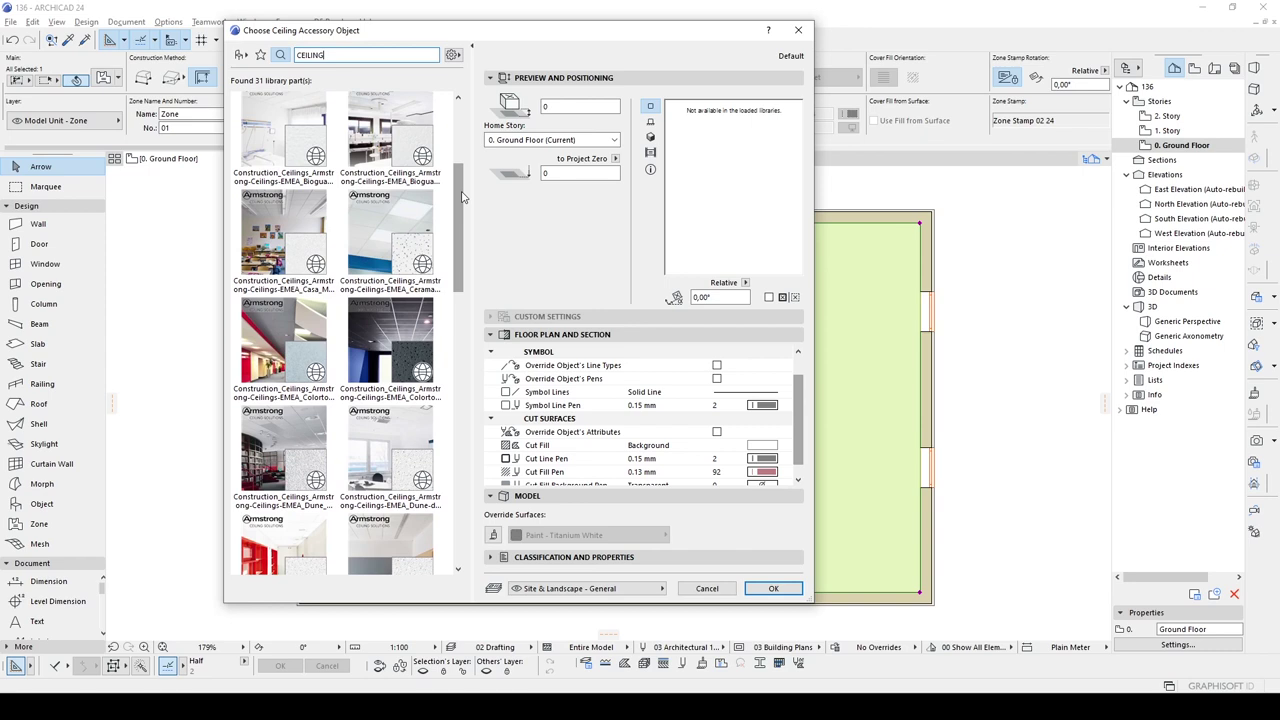
scroll(462, 197, up, 6)
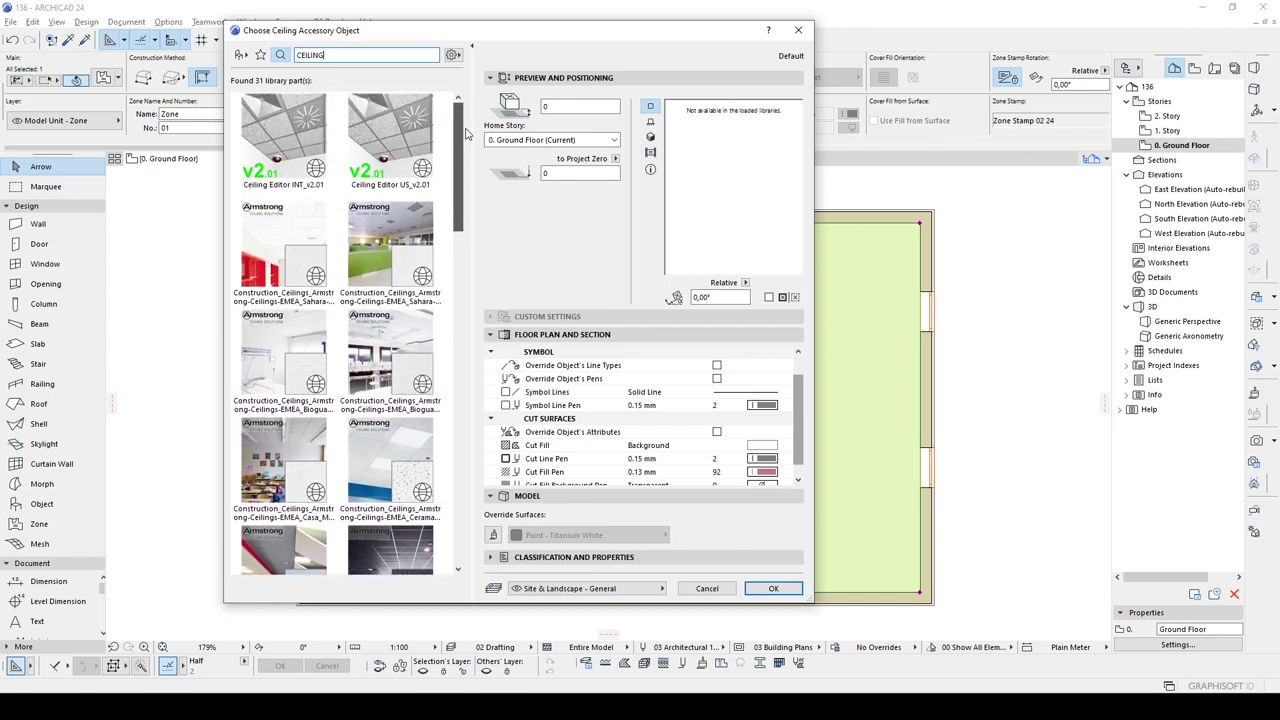
click(295, 125)
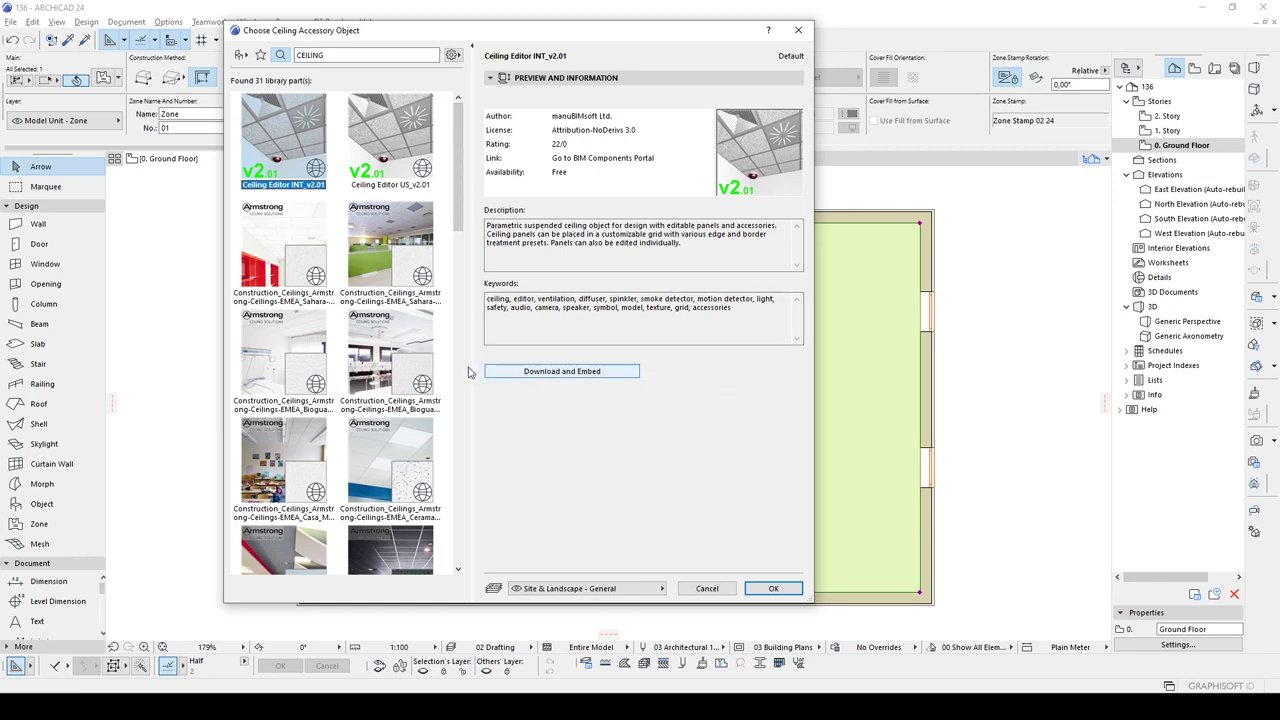
click(544, 372)
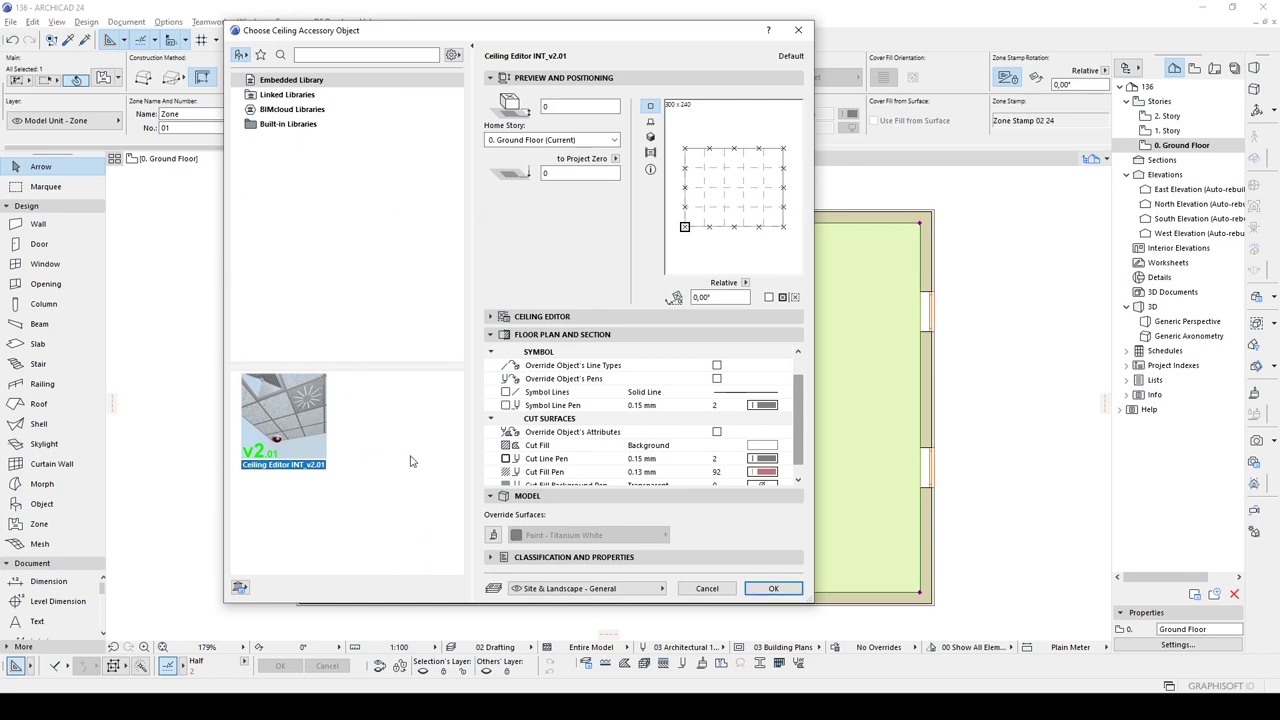
- In the ceiling editor's Edges and Borders settings, set the first edge type to the fourth profile option
click(491, 334)
click(491, 316)
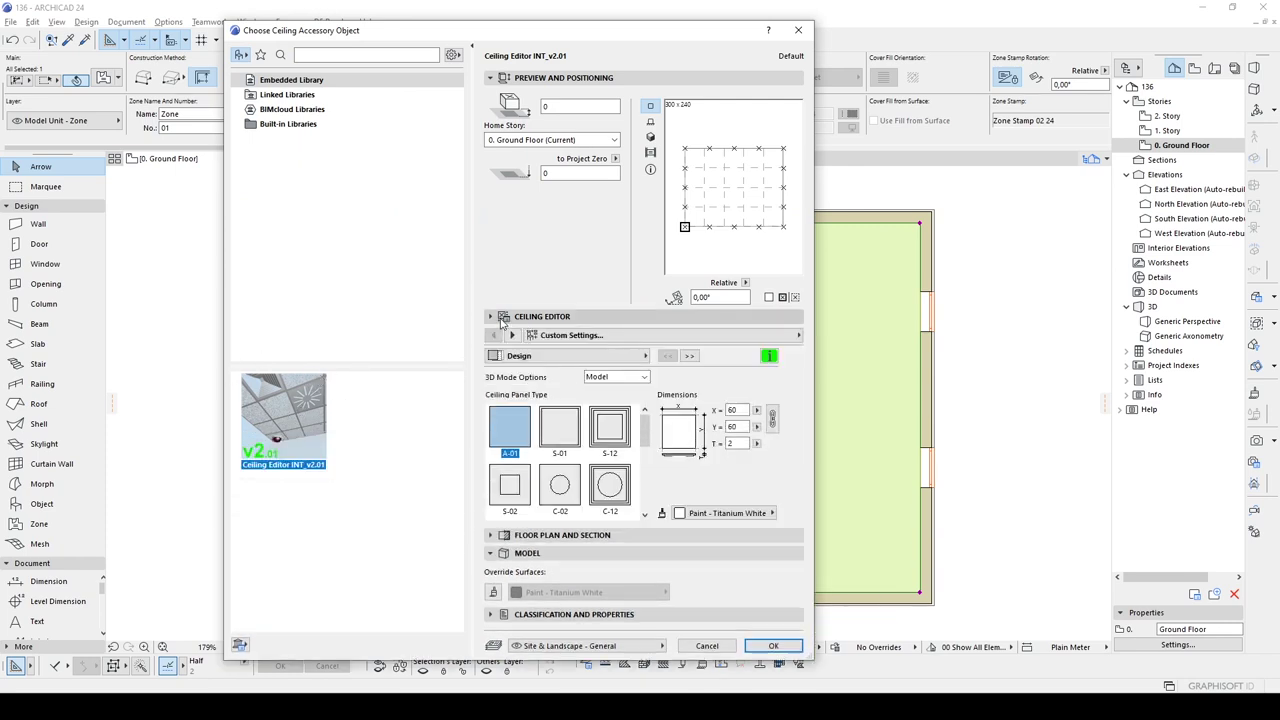
mouse_move(645, 430)
mouse_down()
mouse_move(649, 497)
mouse_move(670, 432)
mouse_up()
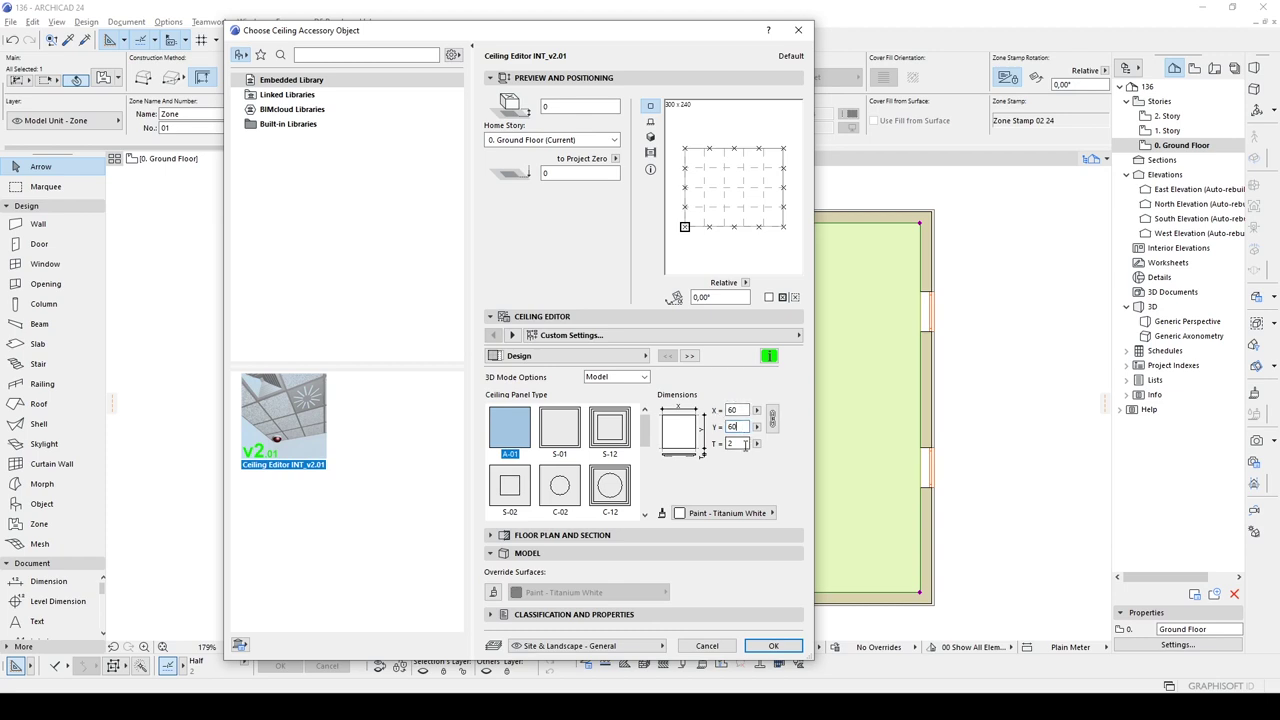
click(692, 359)
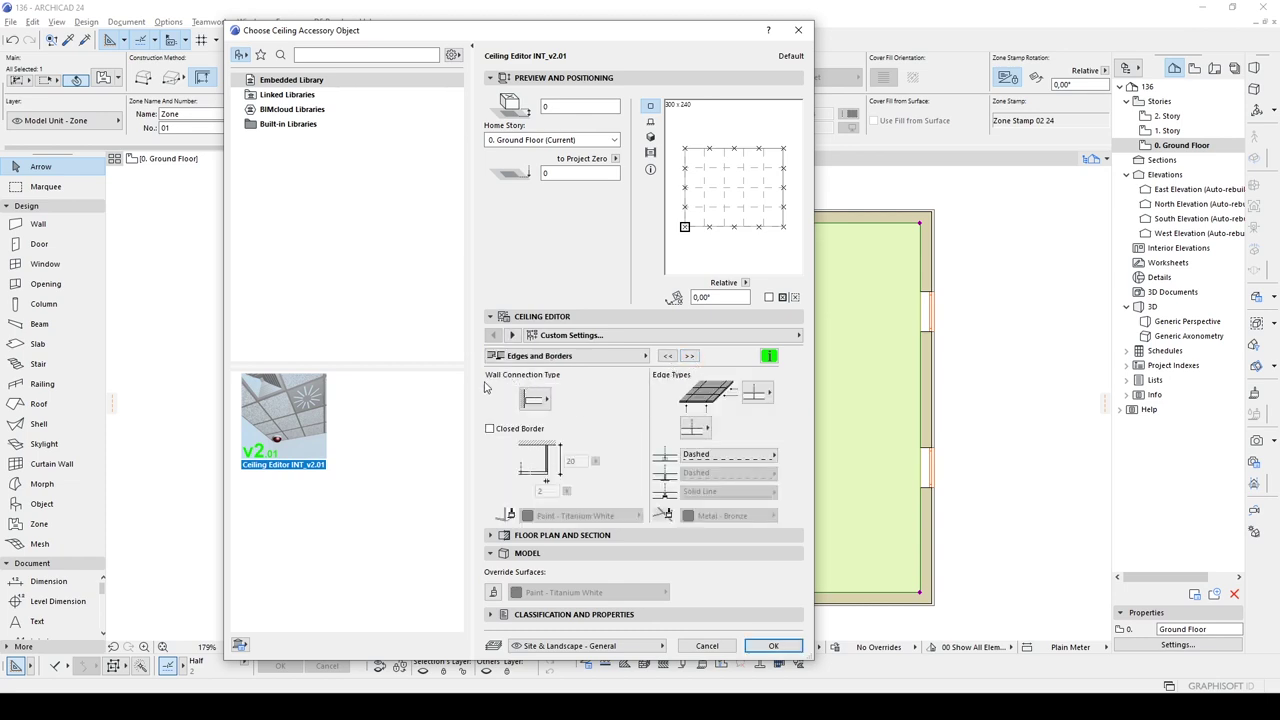
click(534, 399)
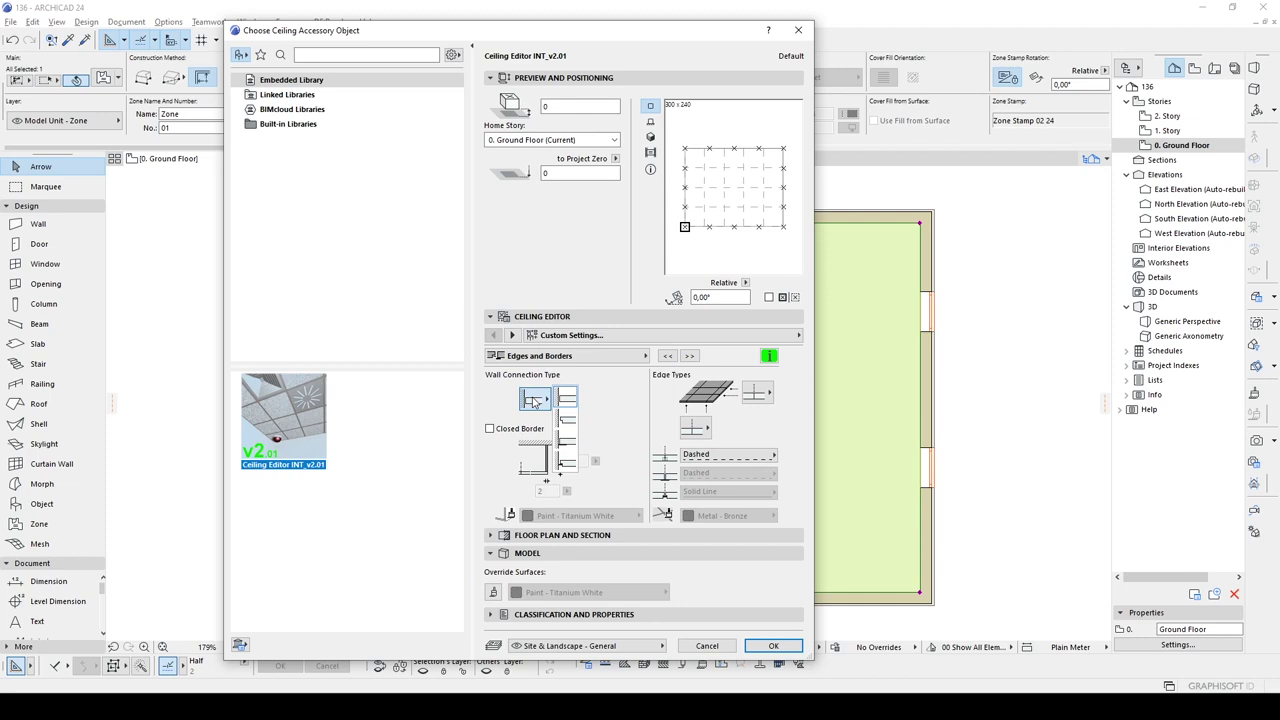
click(626, 414)
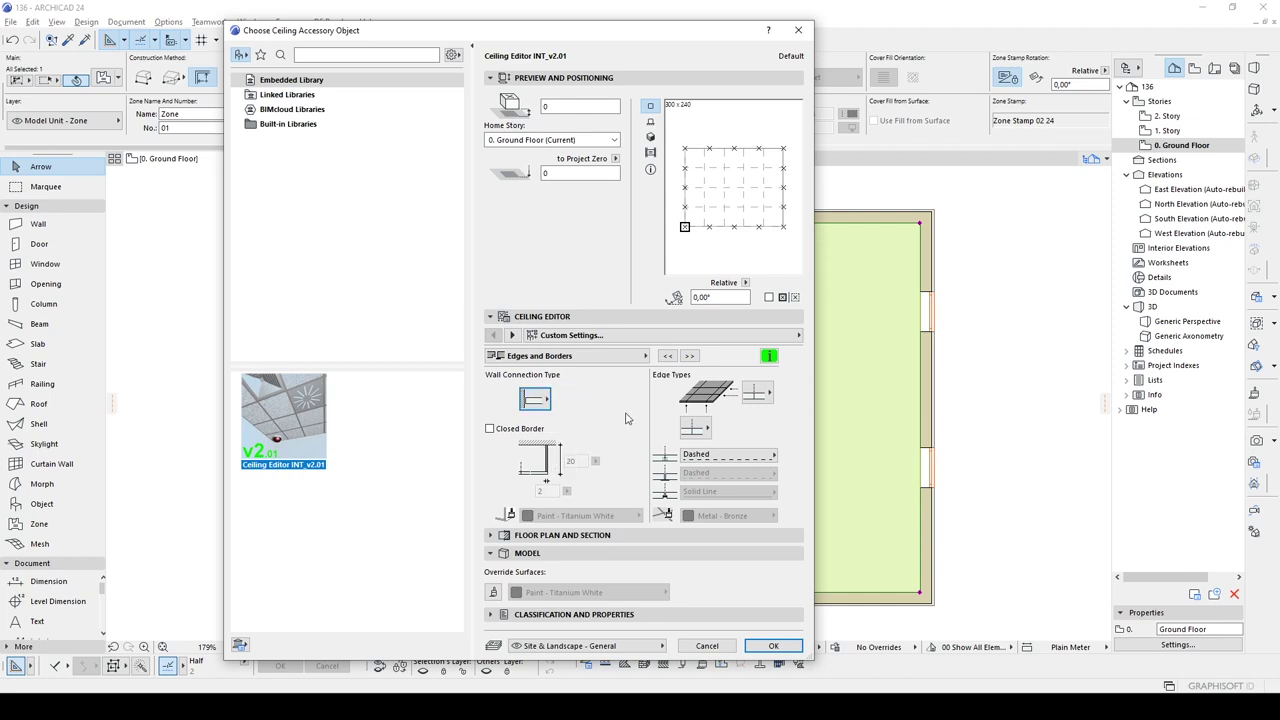
click(755, 398)
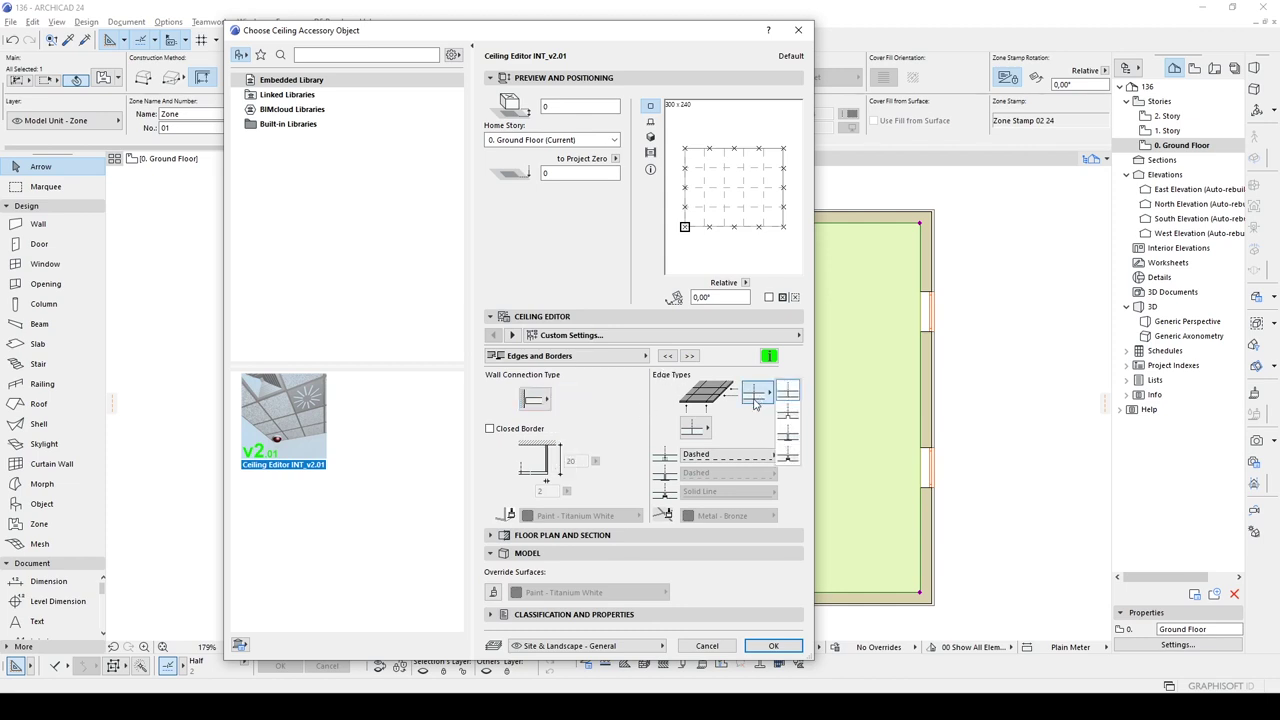
click(789, 455)
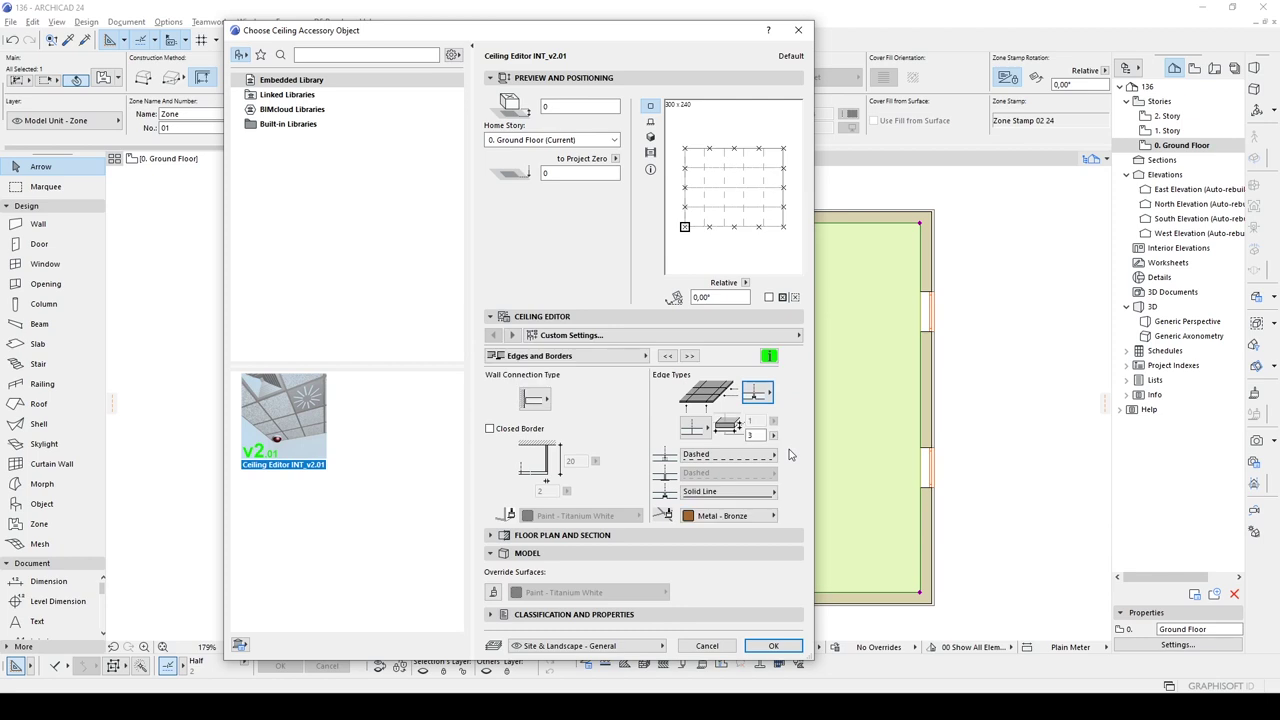
click(697, 430)
- Check the ceiling object's editing tools and listing parameters, and create it in the zone as the only room accessory
click(690, 357)
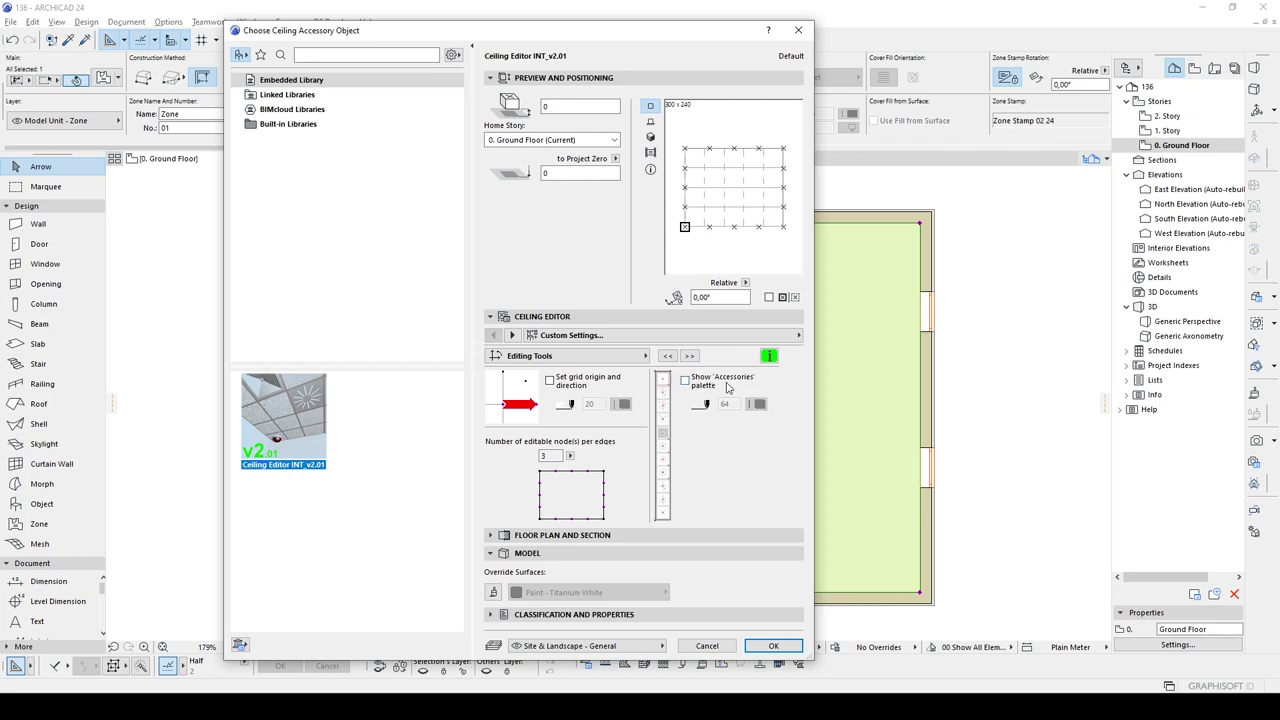
click(687, 381)
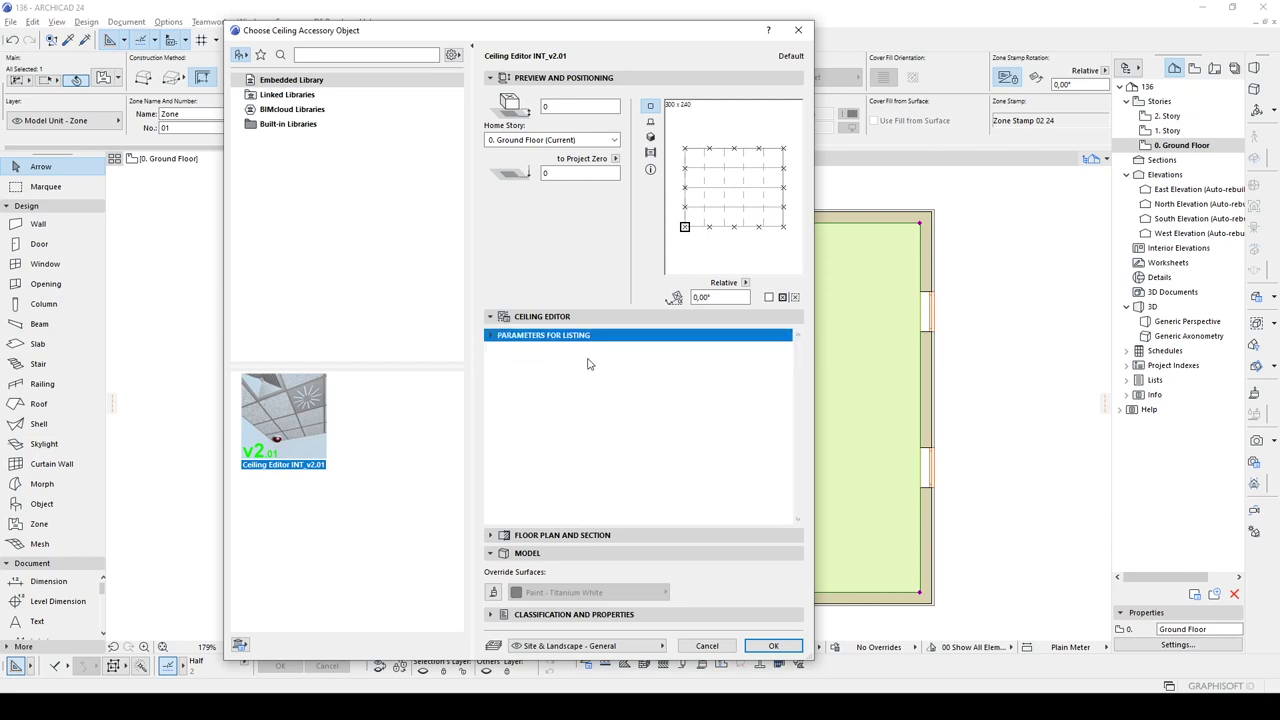
click(492, 336)
click(491, 336)
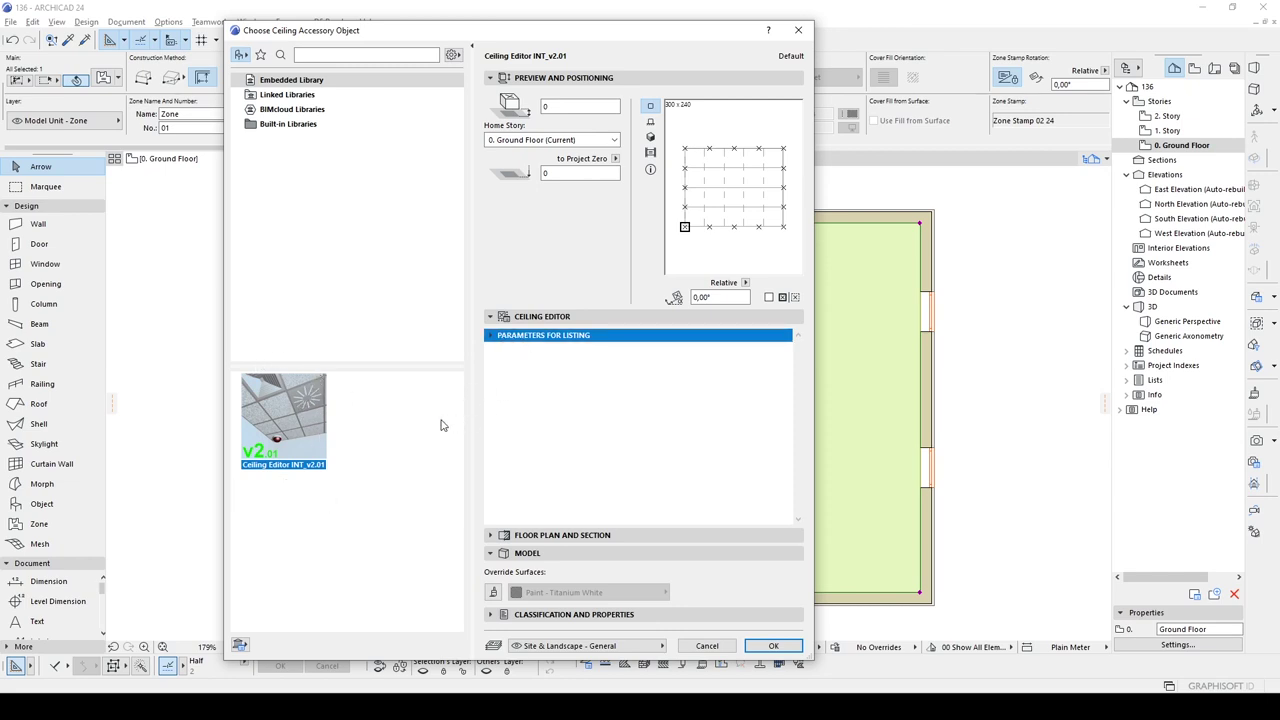
click(490, 316)
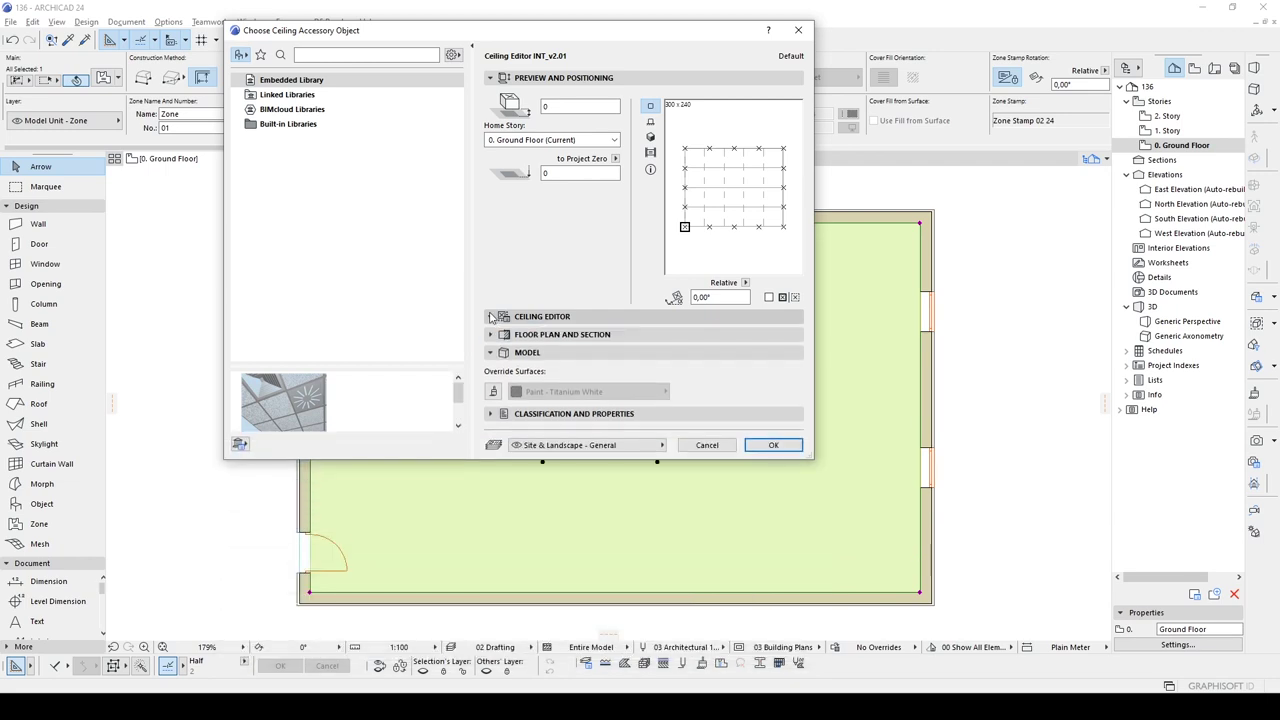
click(490, 316)
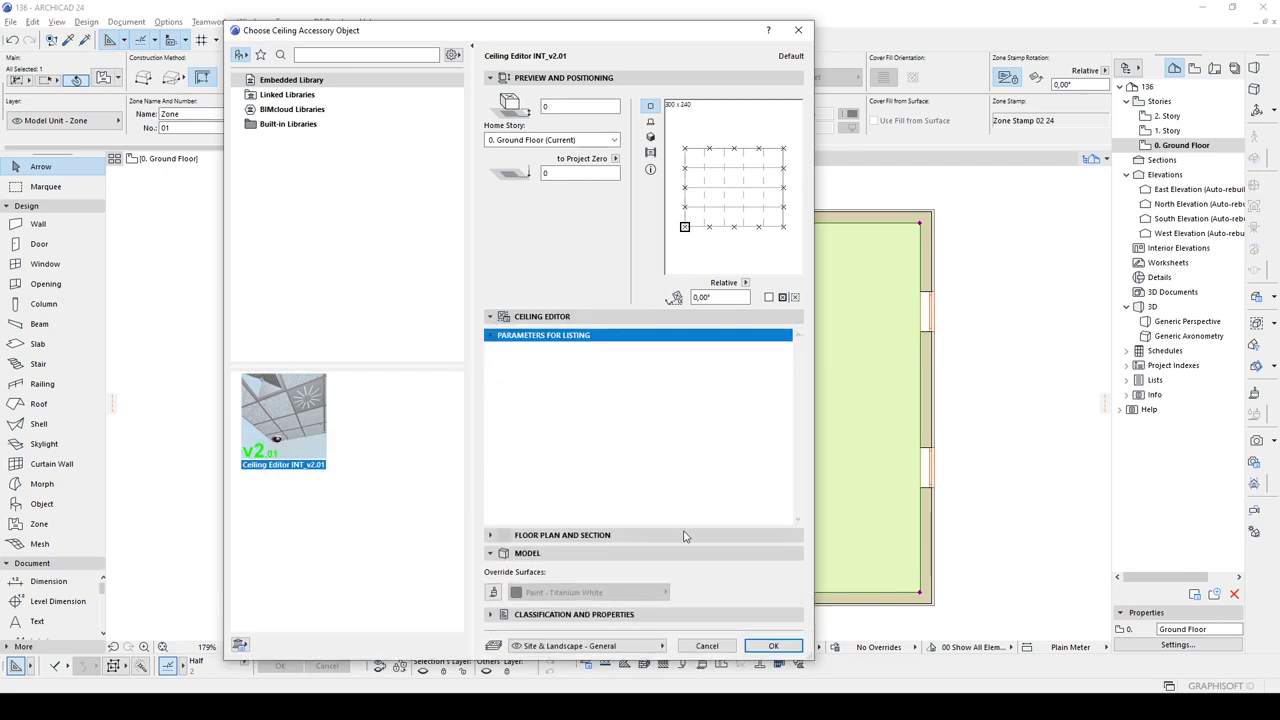
click(774, 646)
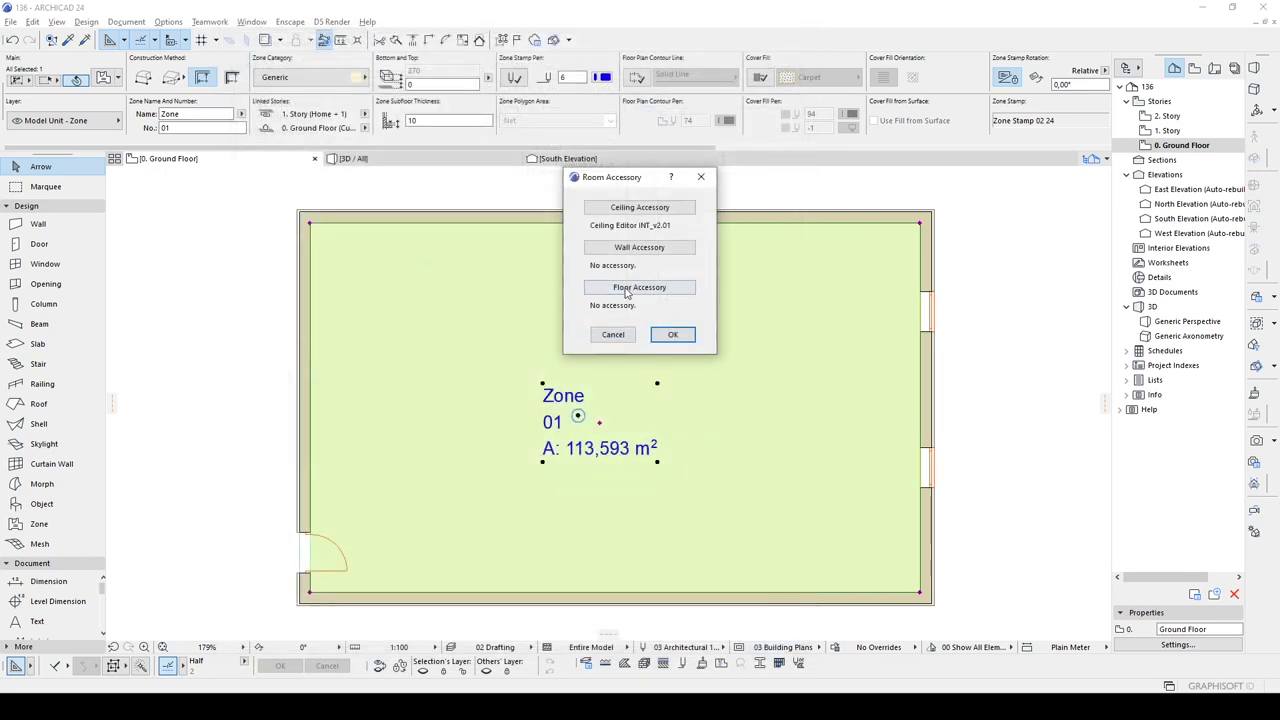
drag(618, 178, 813, 258)
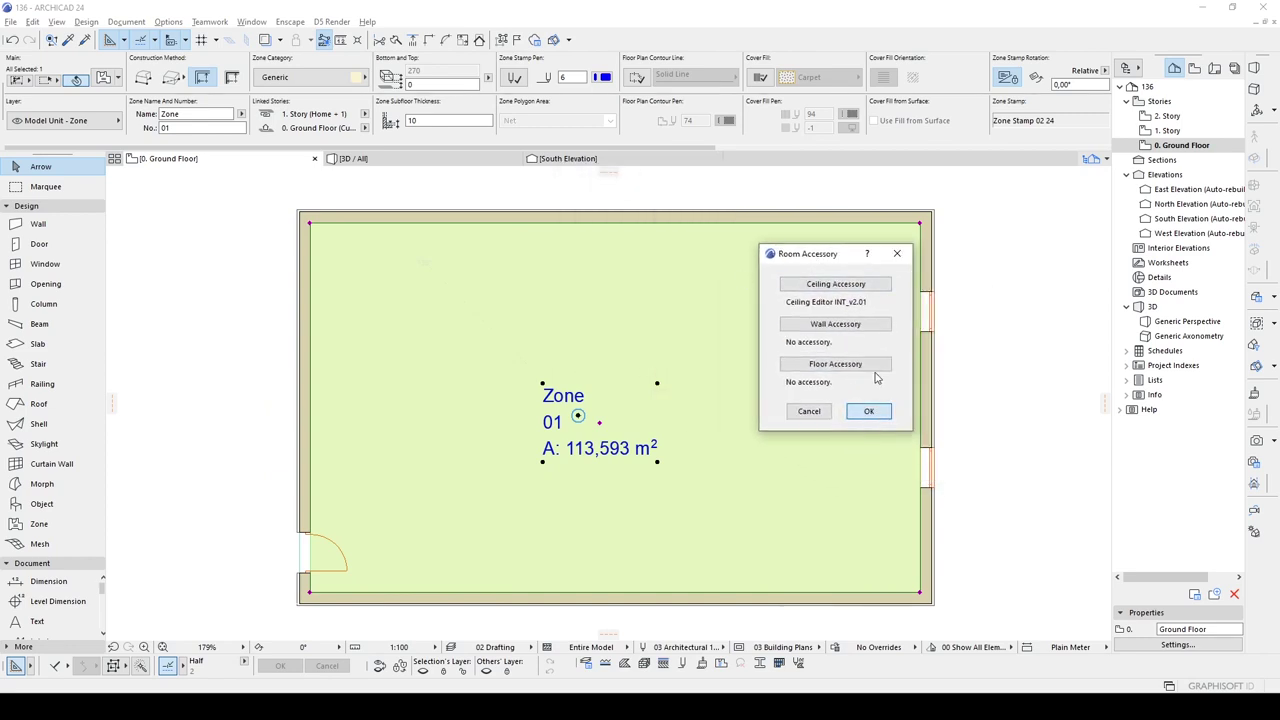
click(862, 413)
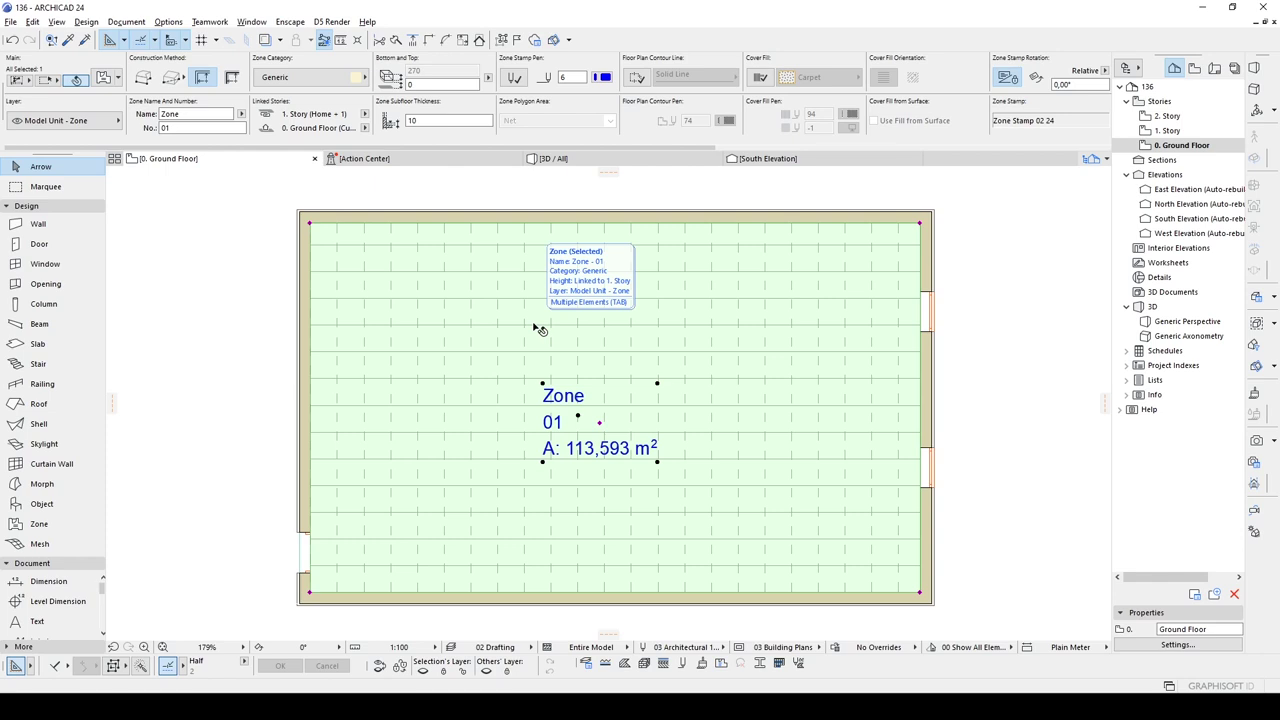
- Deselect the zone and examine the suspended ceiling in the 3D view, from above and by flying through the room's interior
click(997, 374)
click(556, 159)
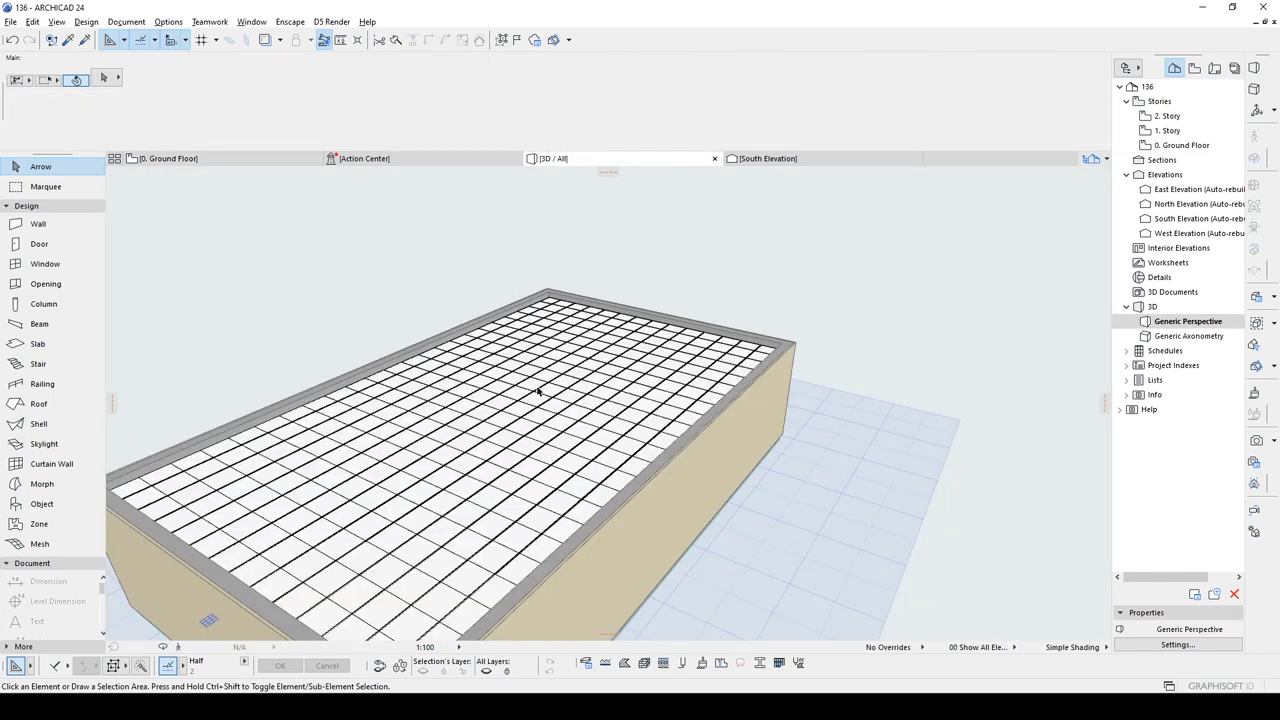
key(Up)
key(Up)
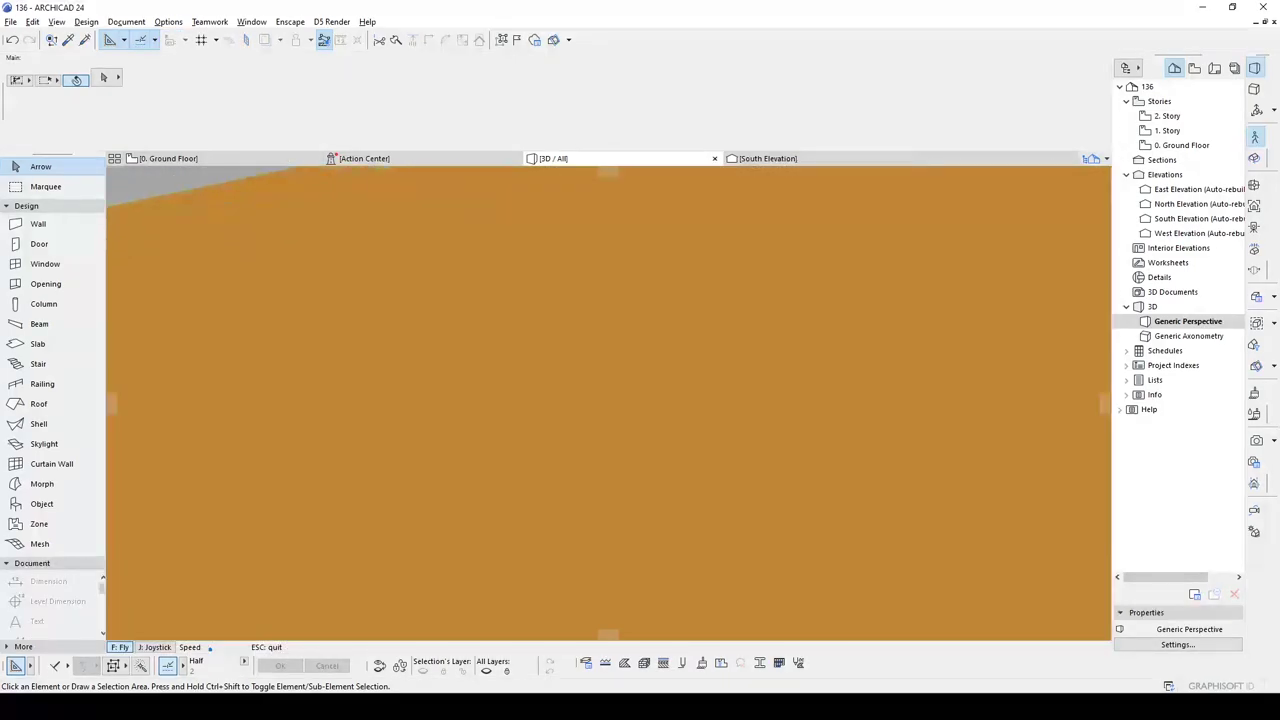
key(Up)
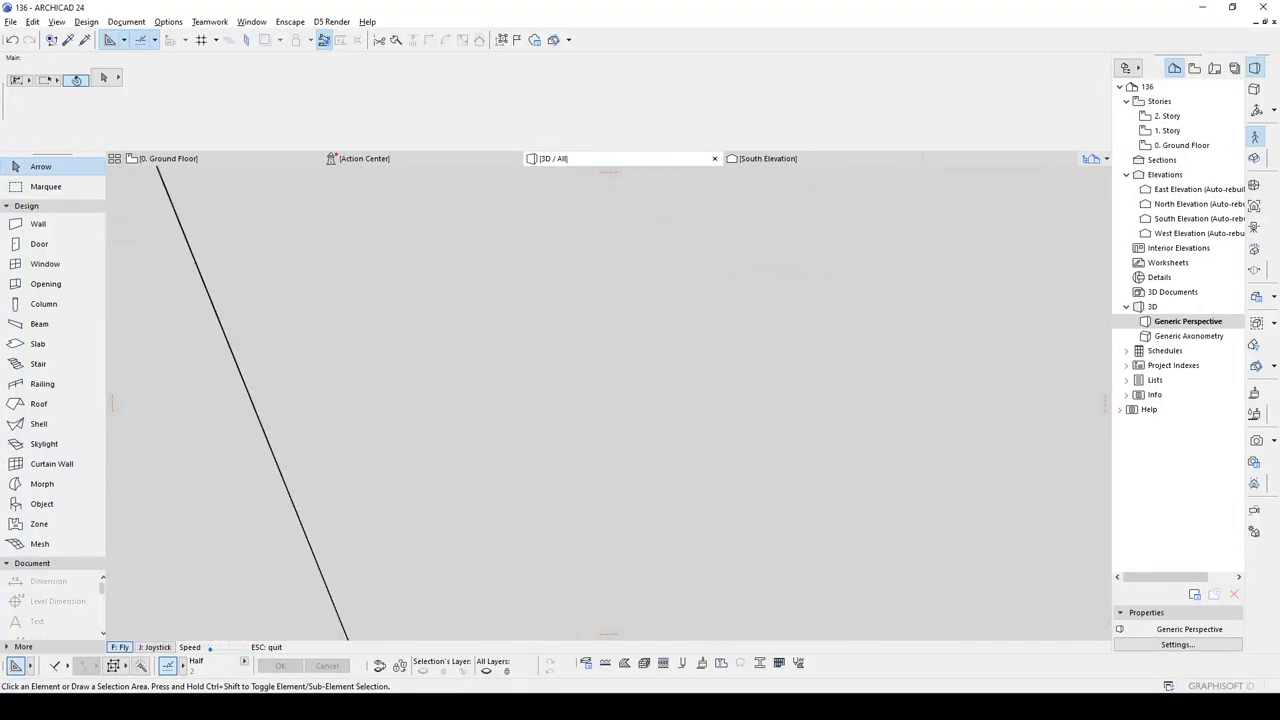
key(Up)
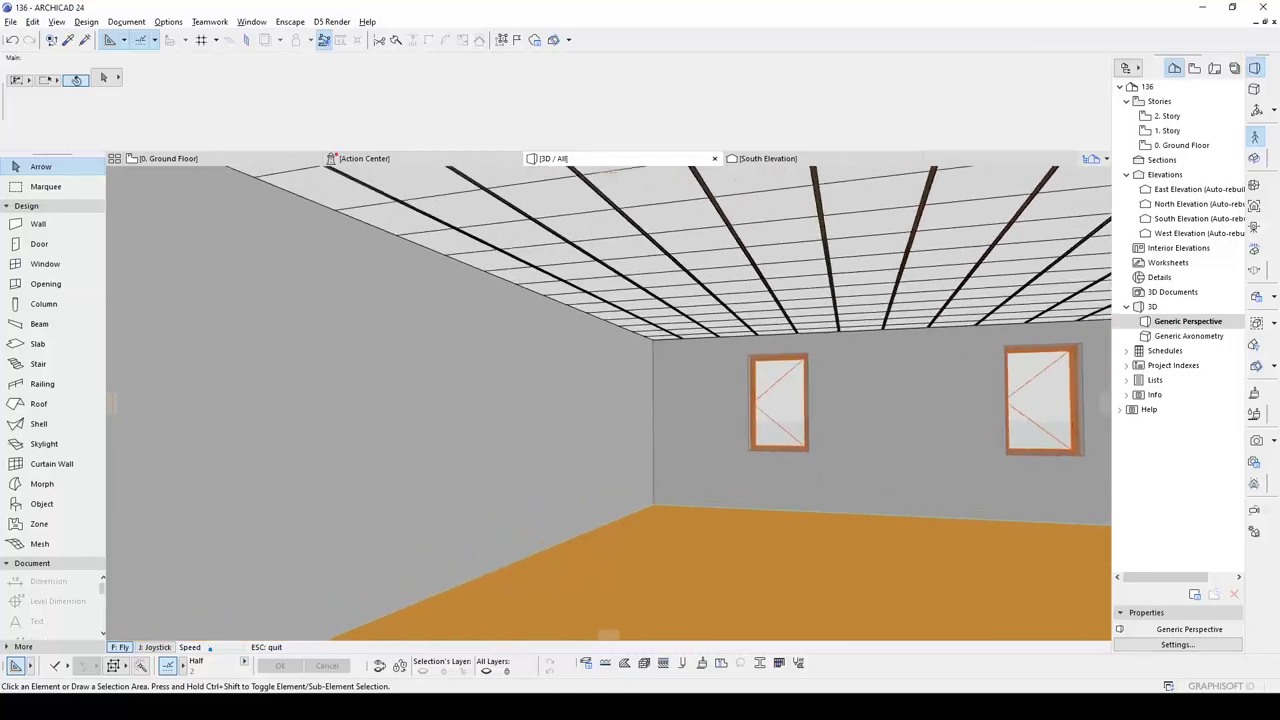
key(Right)
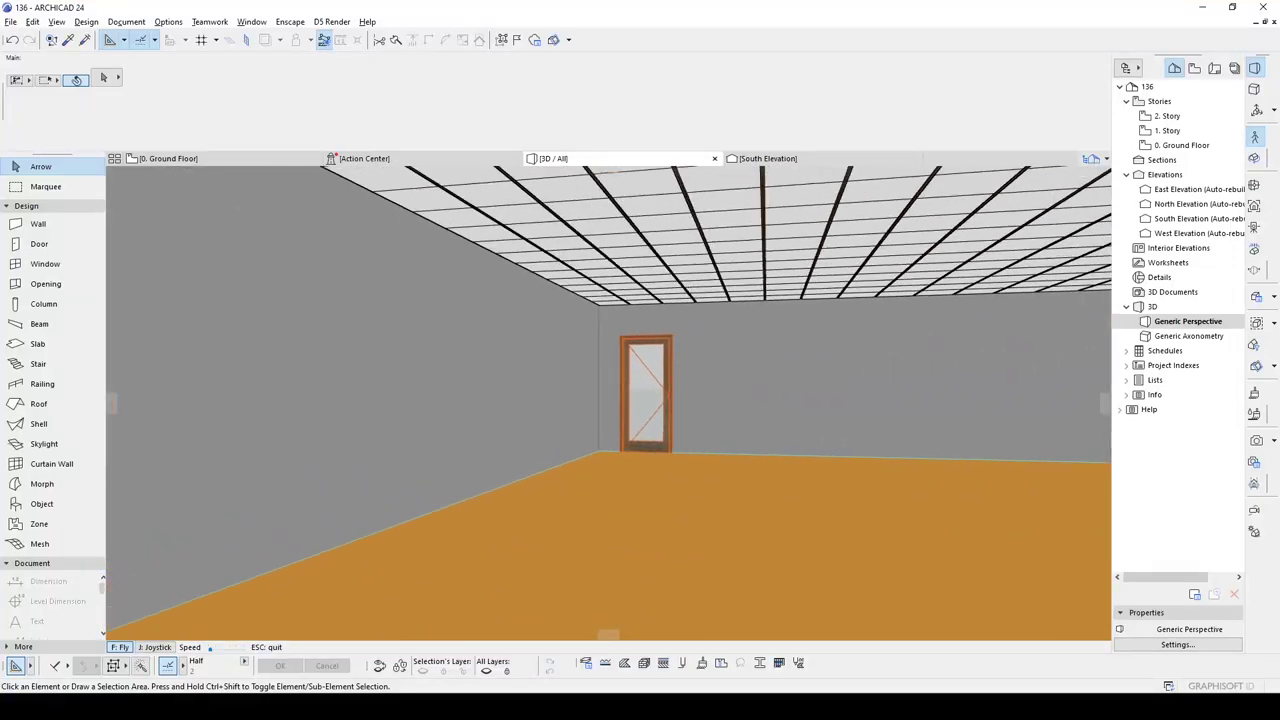
key(Right)
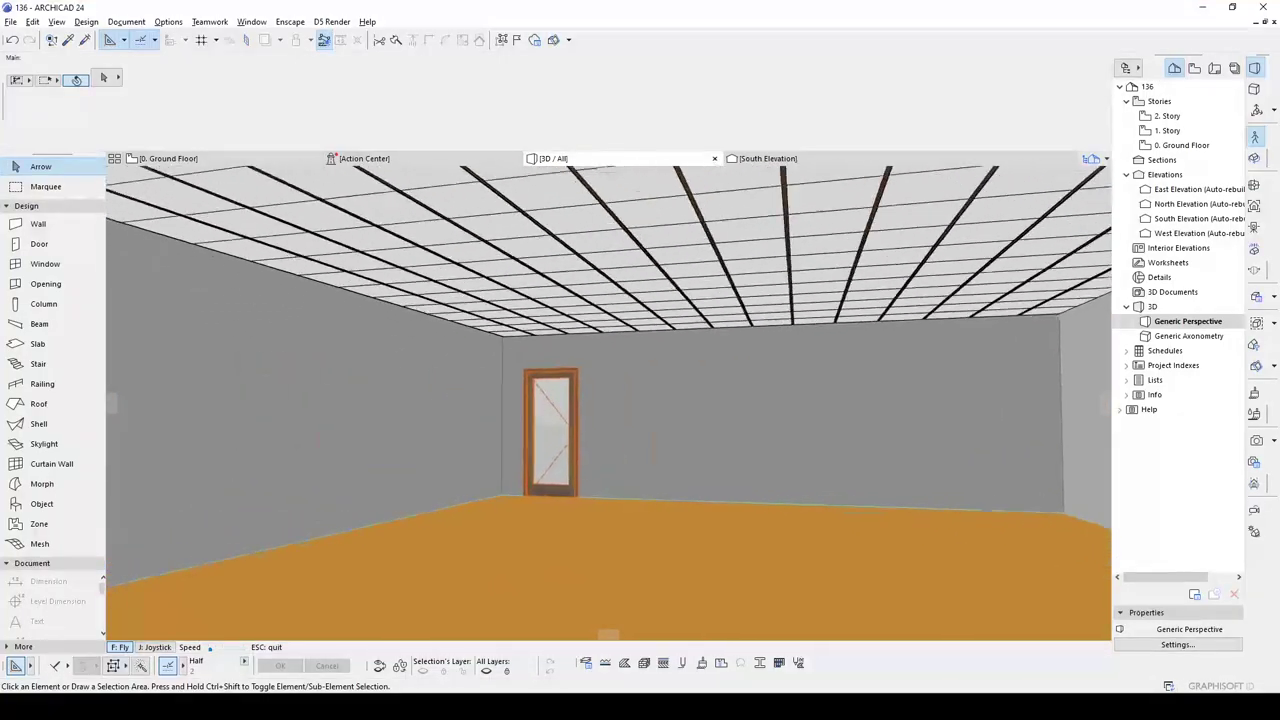
- Select the suspended ceiling object and enable 'Set grid origin and direction' in its Editing Tools settings
key(Left)
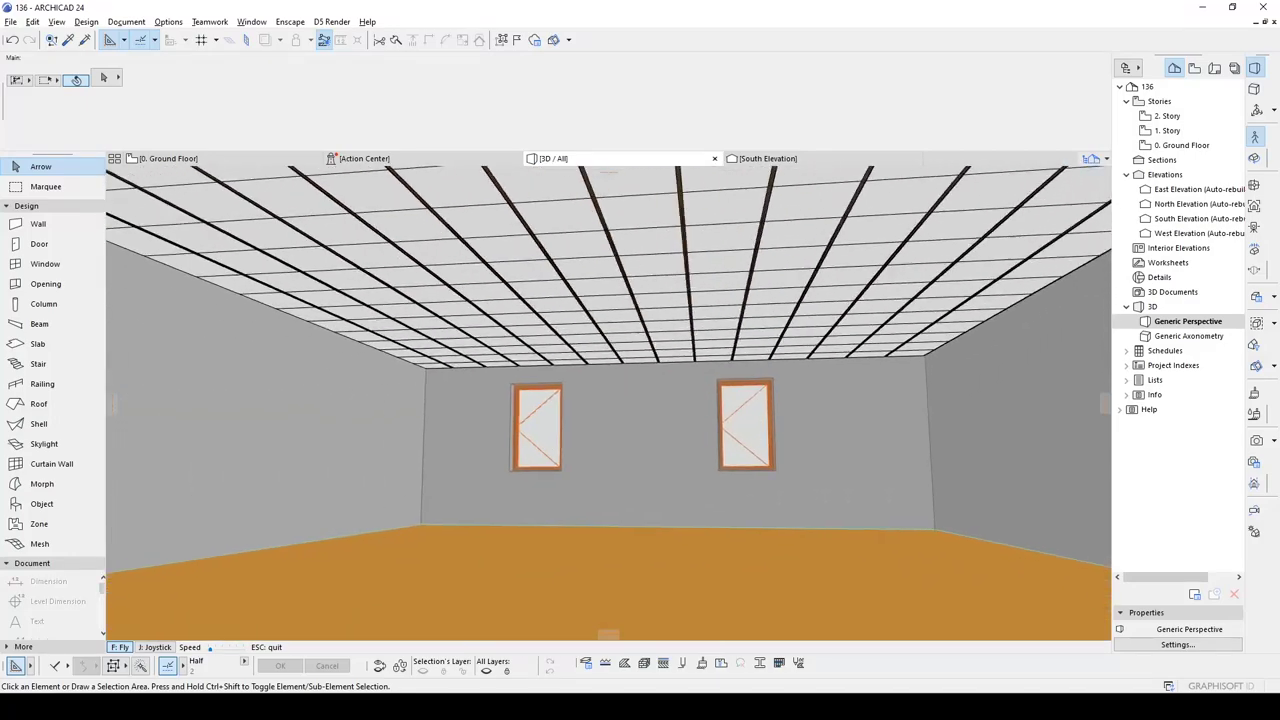
key(Escape)
click(656, 310)
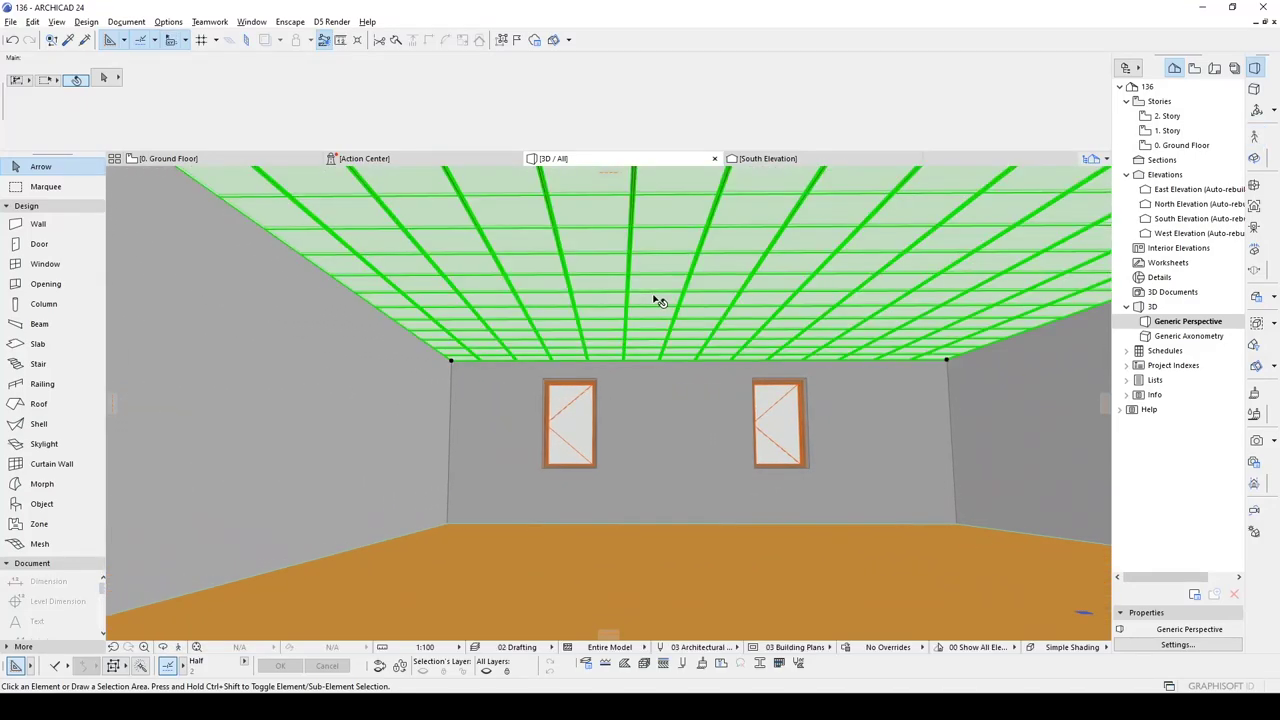
middle_drag(970, 385, 672, 346)
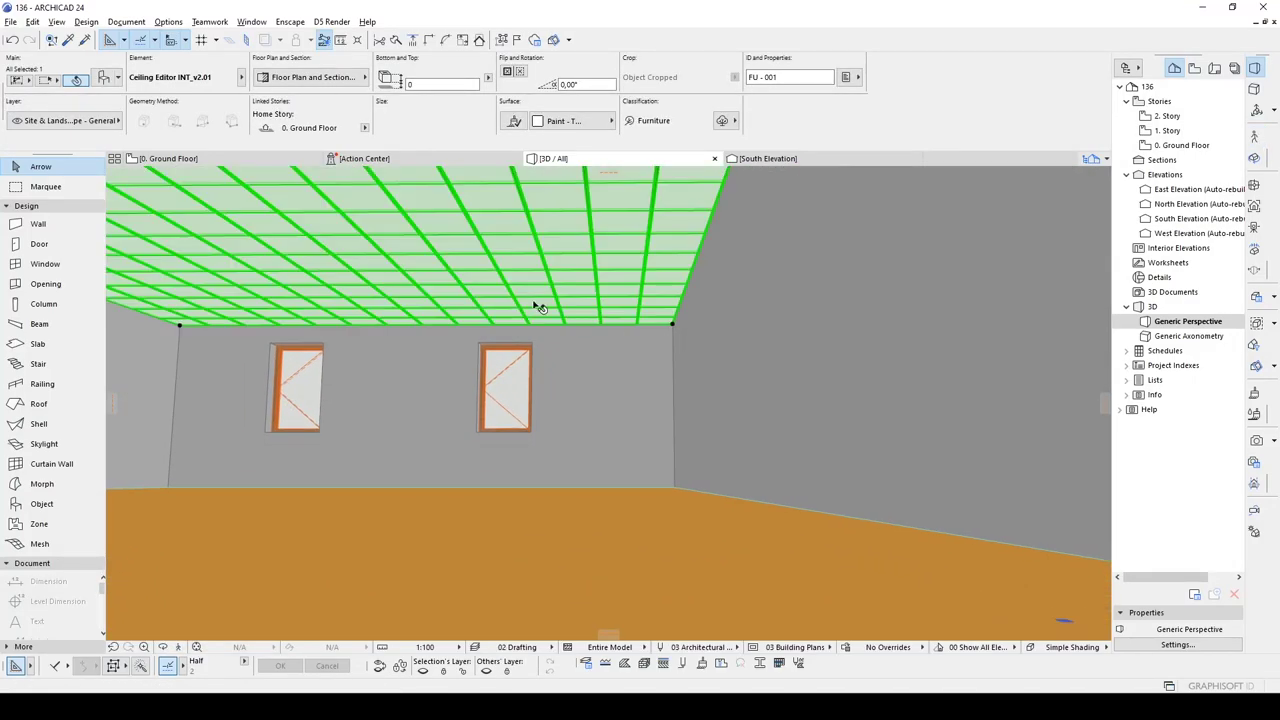
shift+middle_drag(540, 306, 559, 447)
scroll(563, 397, down, 6)
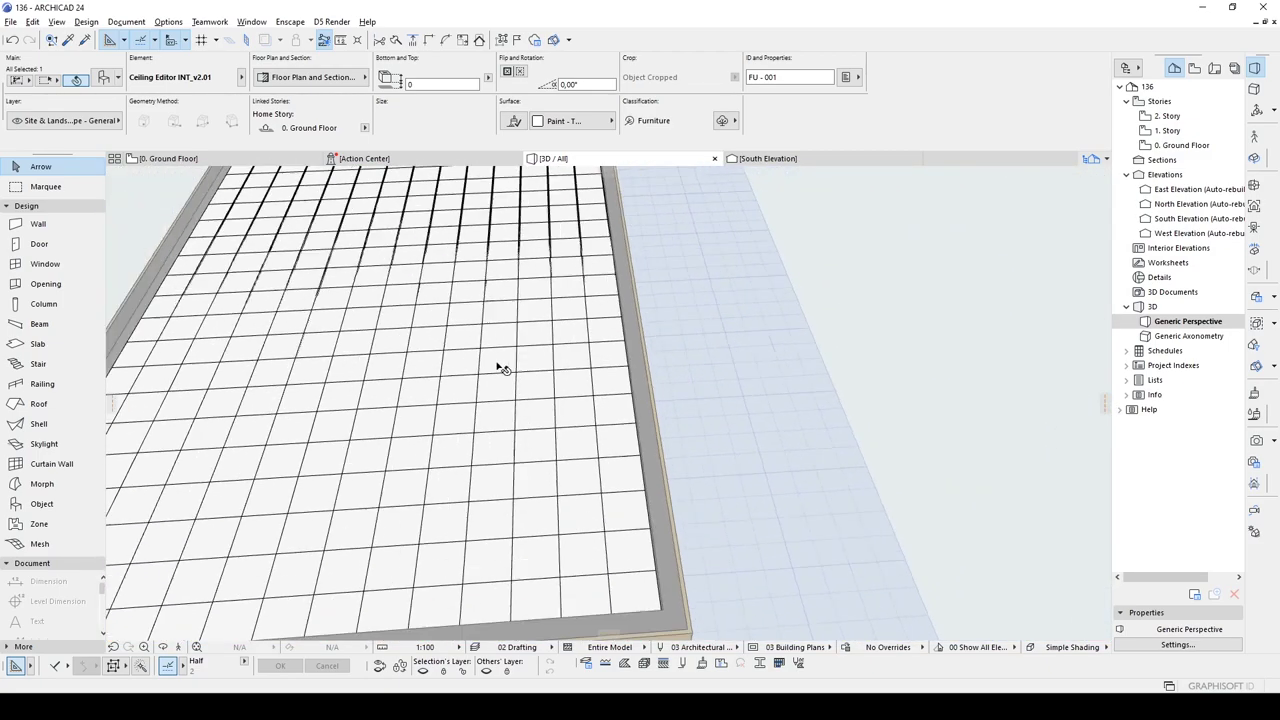
middle_drag(500, 366, 470, 396)
key(F2)
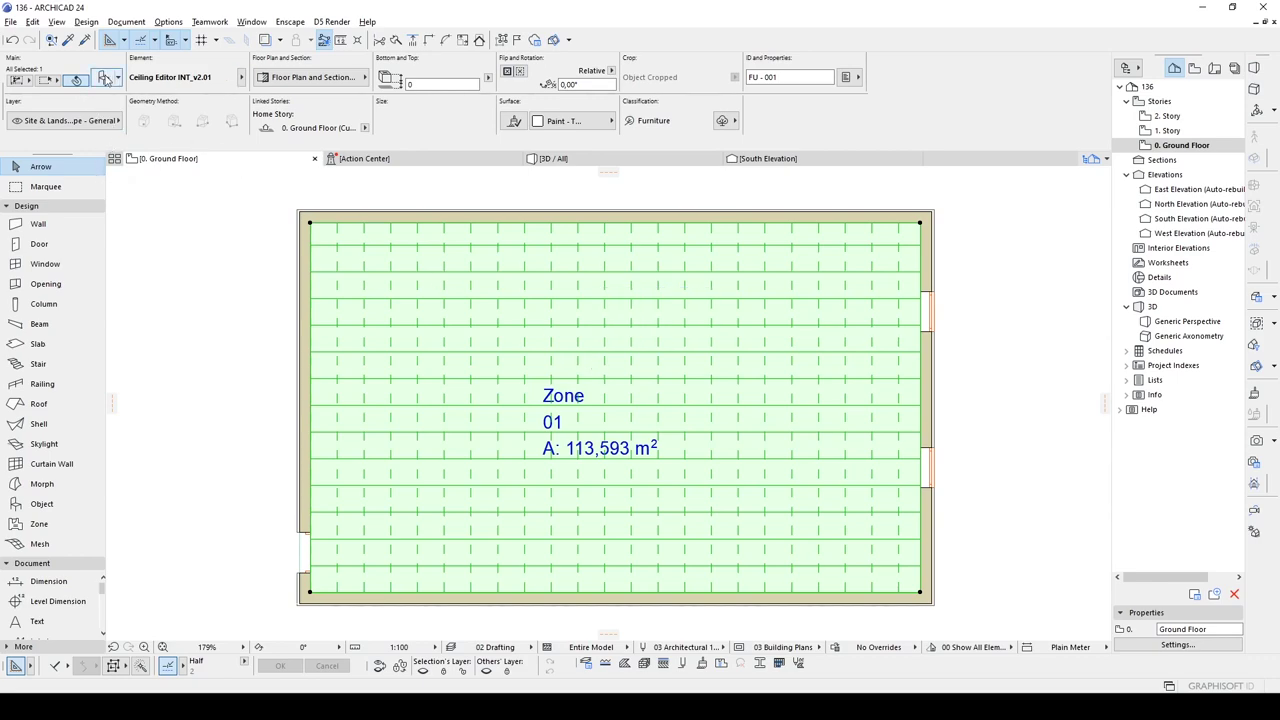
click(105, 79)
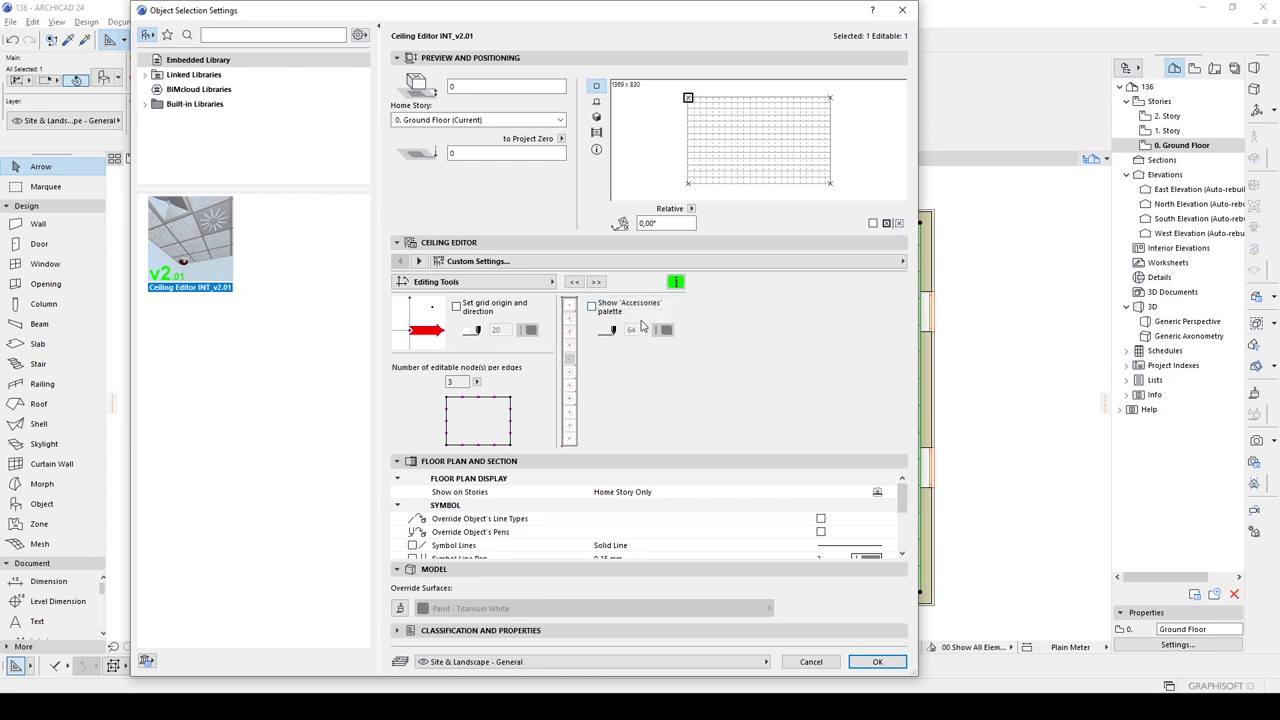
click(458, 310)
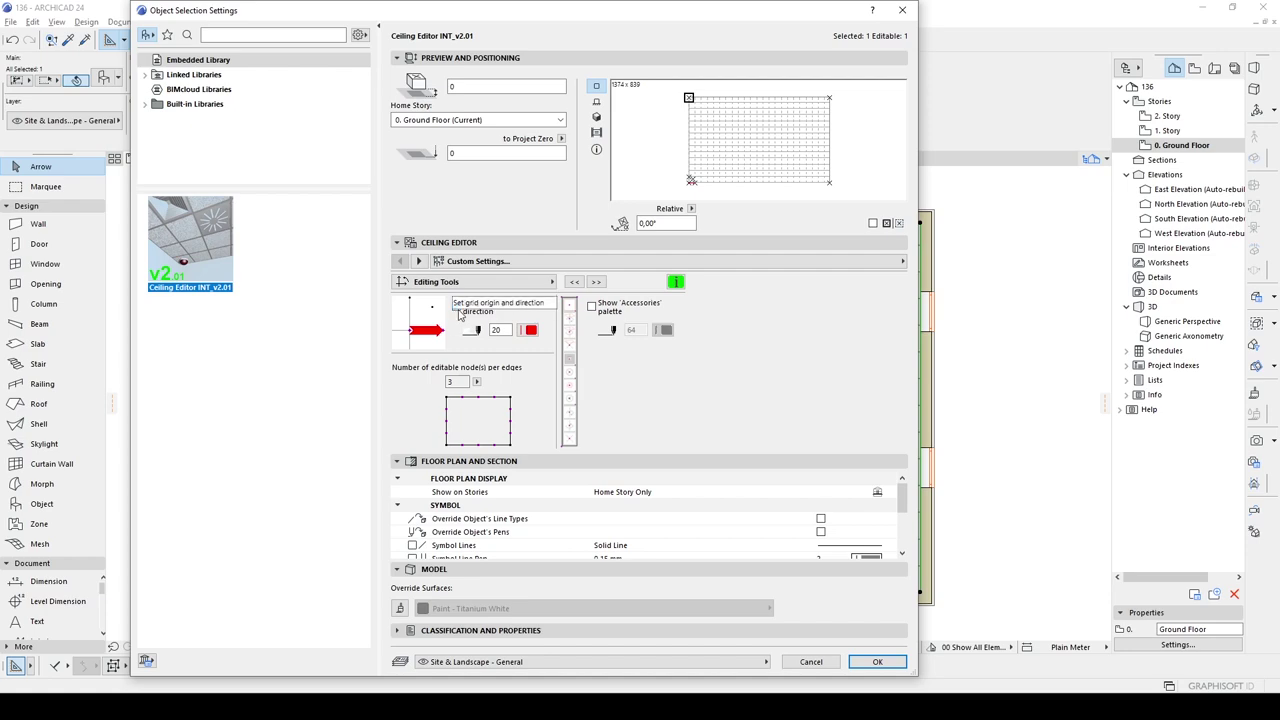
click(879, 662)
- Try moving the ceiling's grid origin arrow diagonally into the room, and return it to the inner corner beside the door
scroll(420, 535, up, 8)
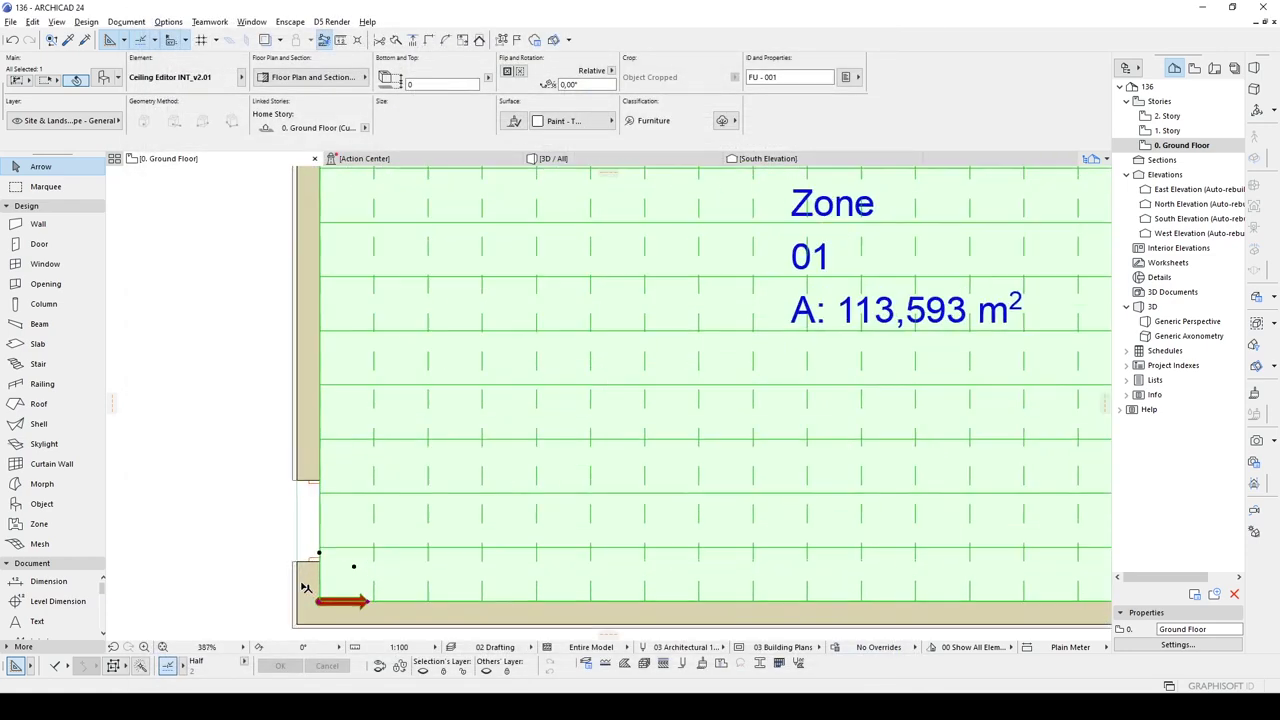
click(373, 533)
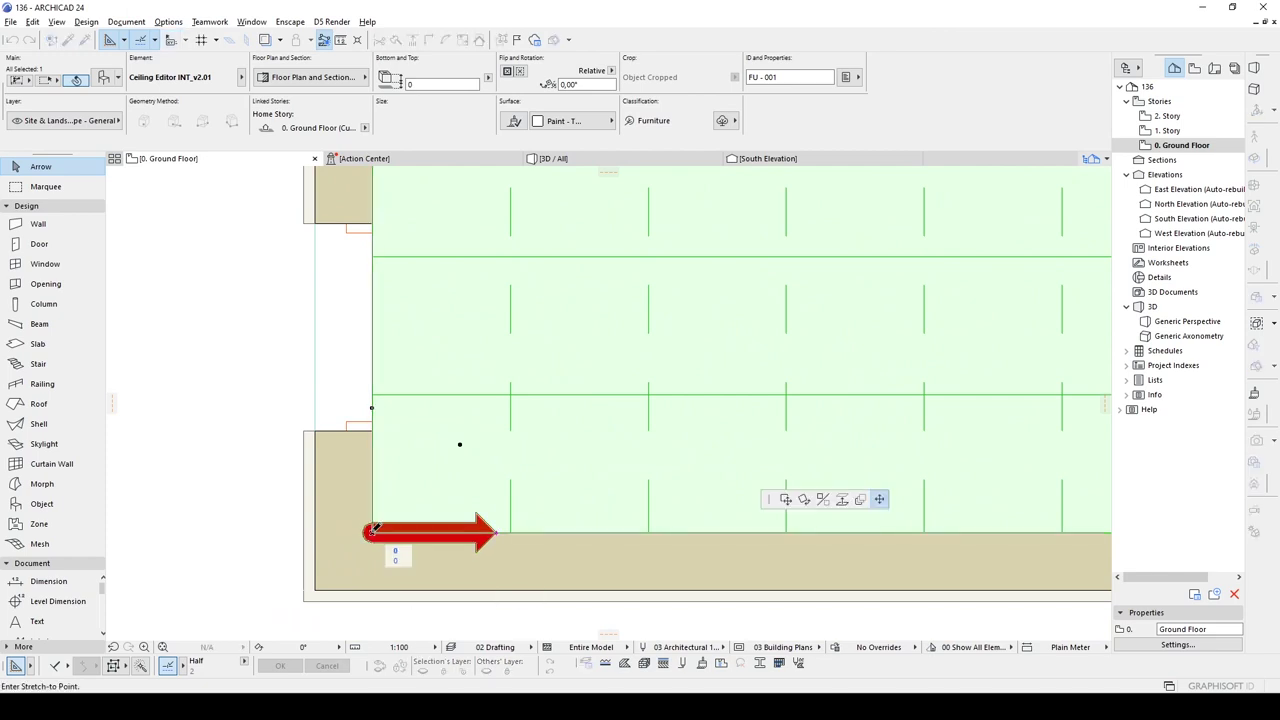
click(463, 358)
click(463, 358)
click(557, 449)
click(557, 450)
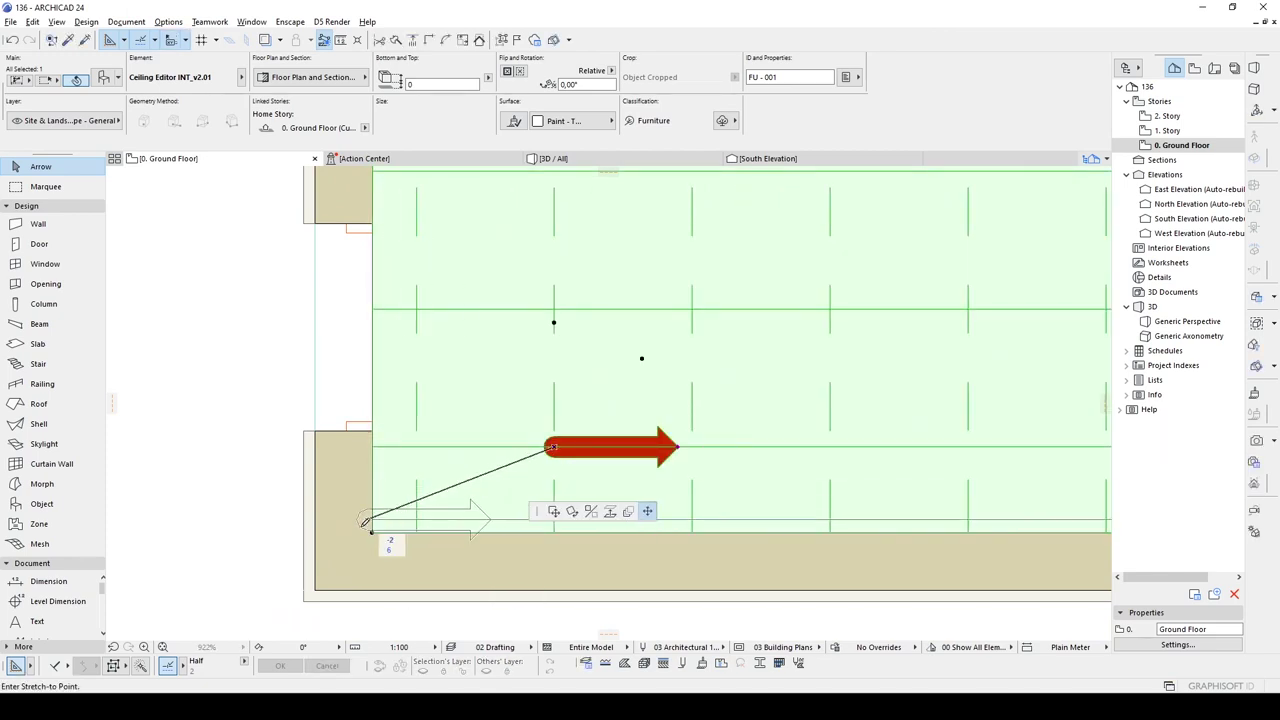
click(373, 533)
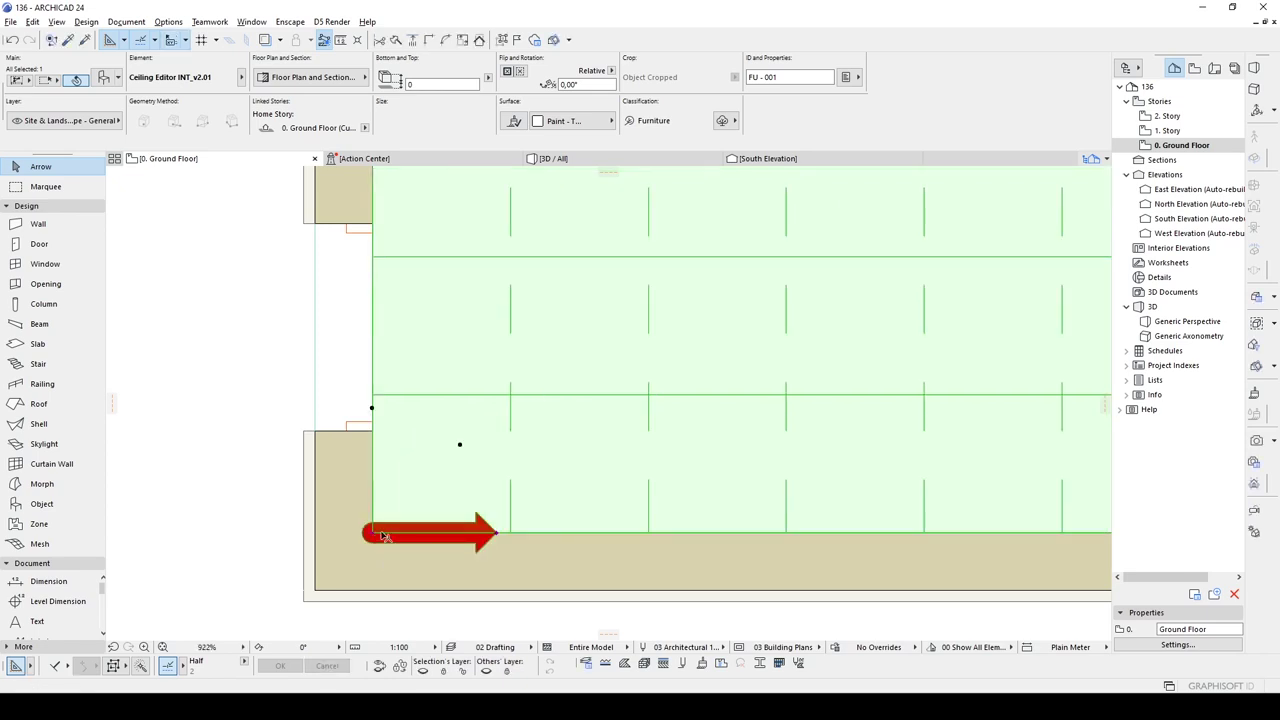
- Try rotating the ceiling's grid direction arrow to a slanted angle, and turn it back to 0° along the wall
click(497, 537)
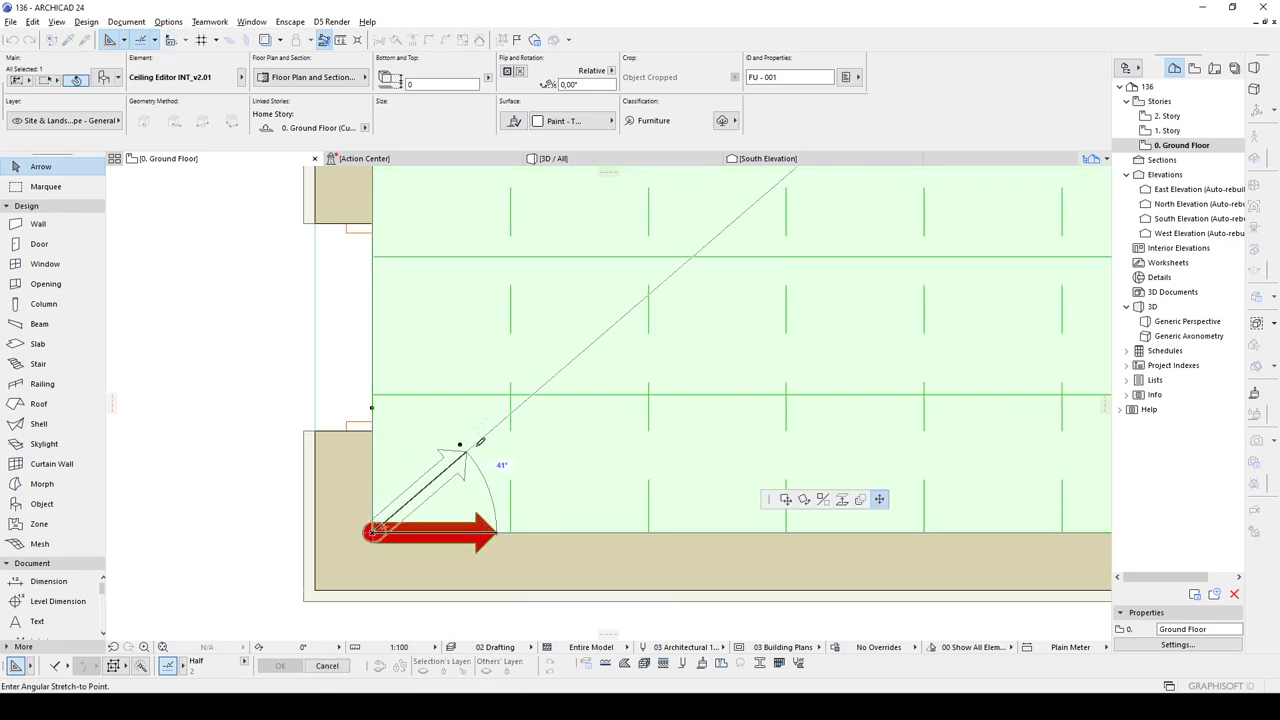
click(499, 466)
scroll(495, 466, down, 5)
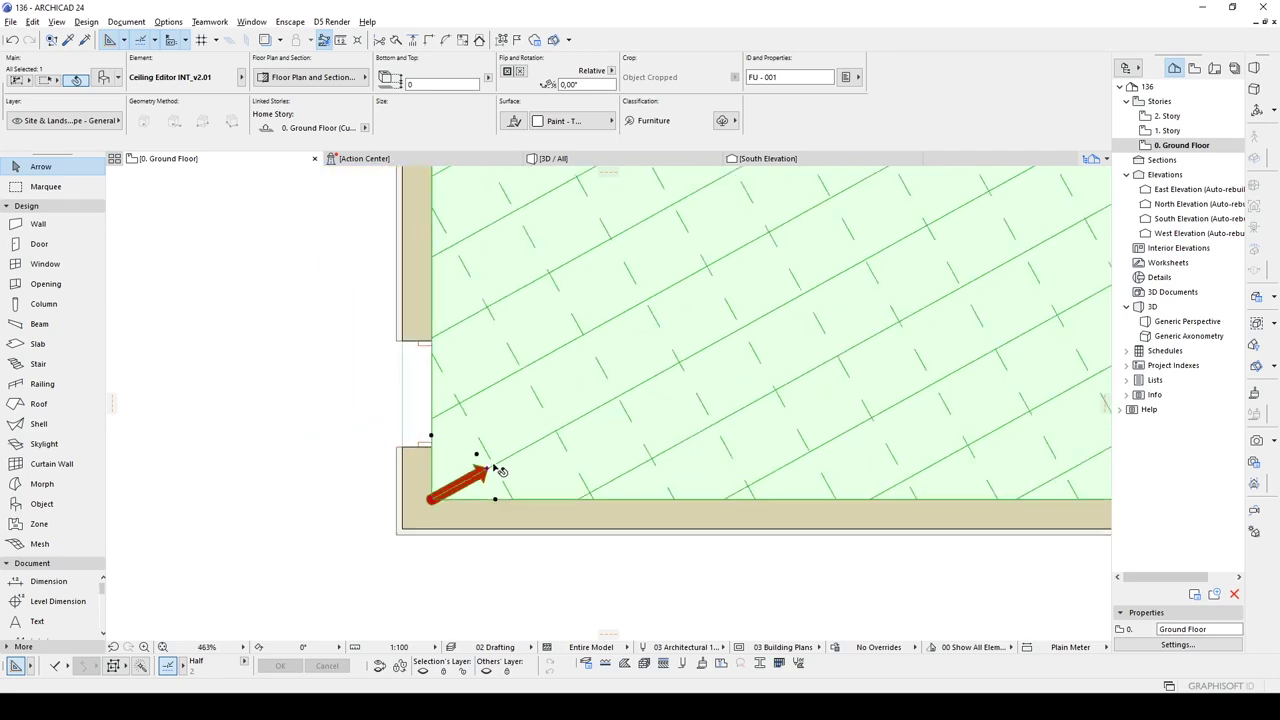
middle_drag(575, 395, 548, 358)
scroll(406, 447, up, 6)
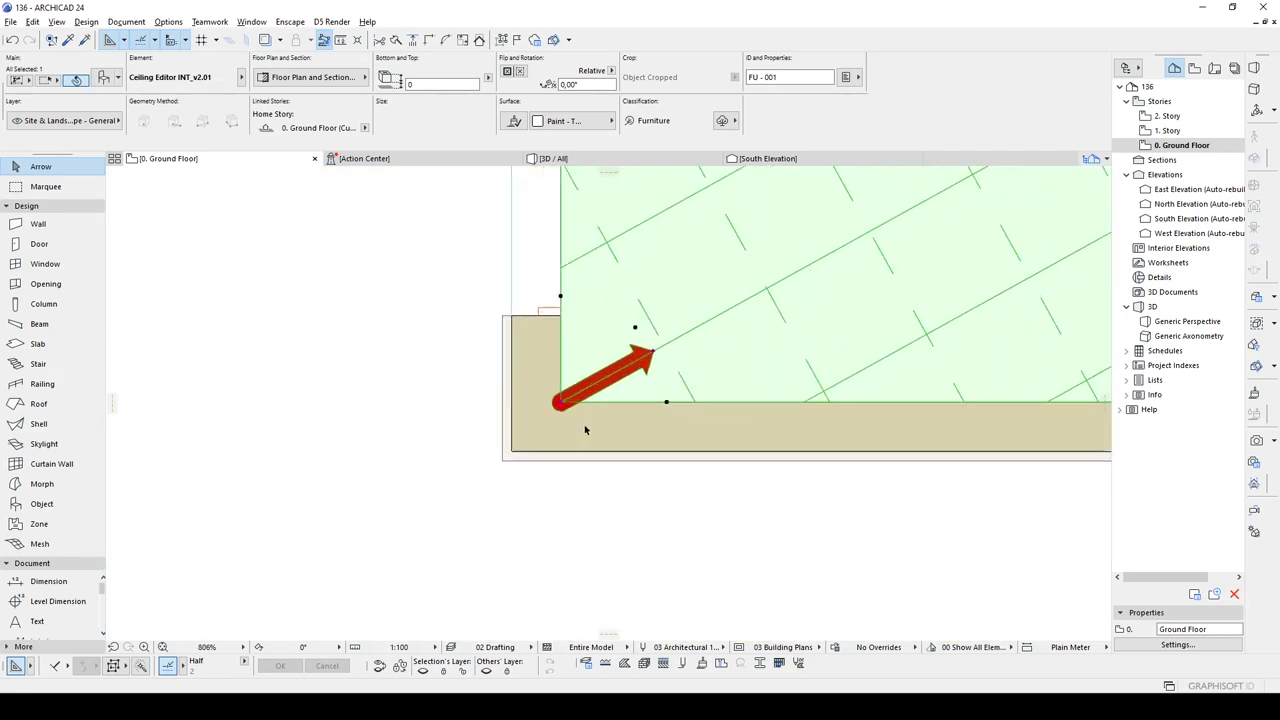
click(686, 338)
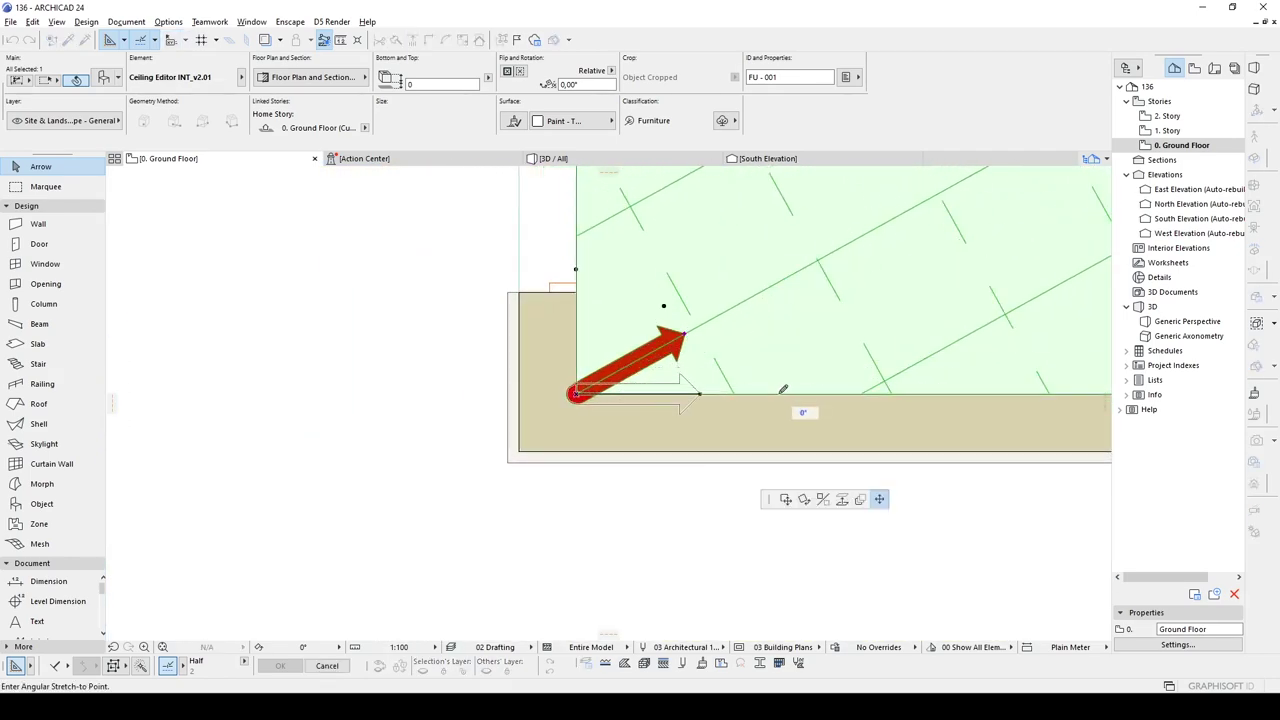
click(781, 396)
scroll(781, 396, down, 4)
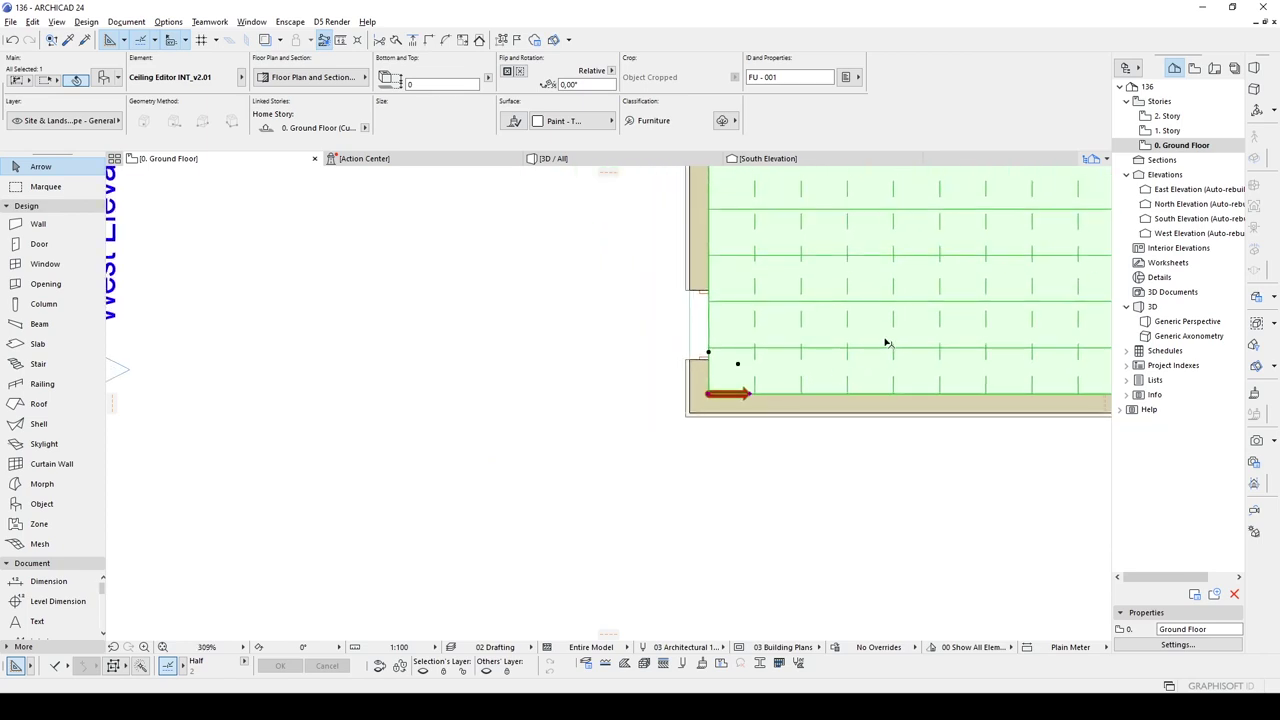
- Set the ceiling panel type to S-01 in the ceiling object's Design settings and apply the change
middle_drag(886, 343, 429, 480)
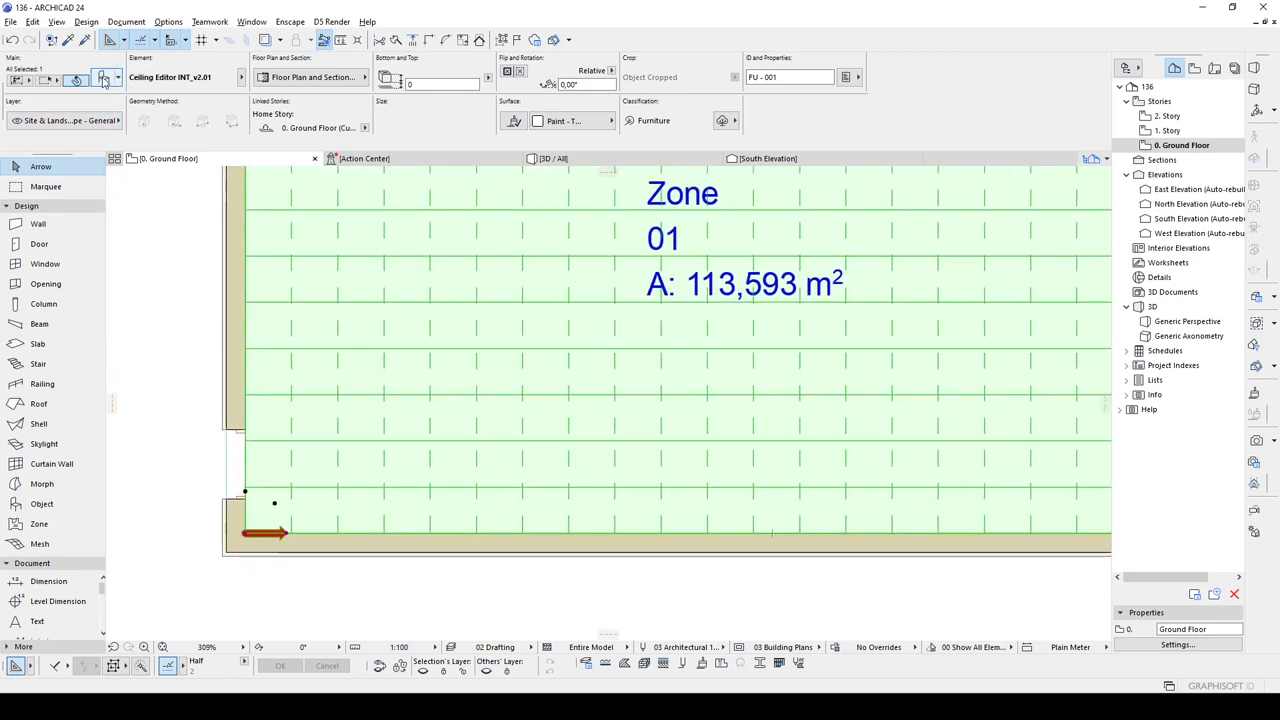
click(105, 79)
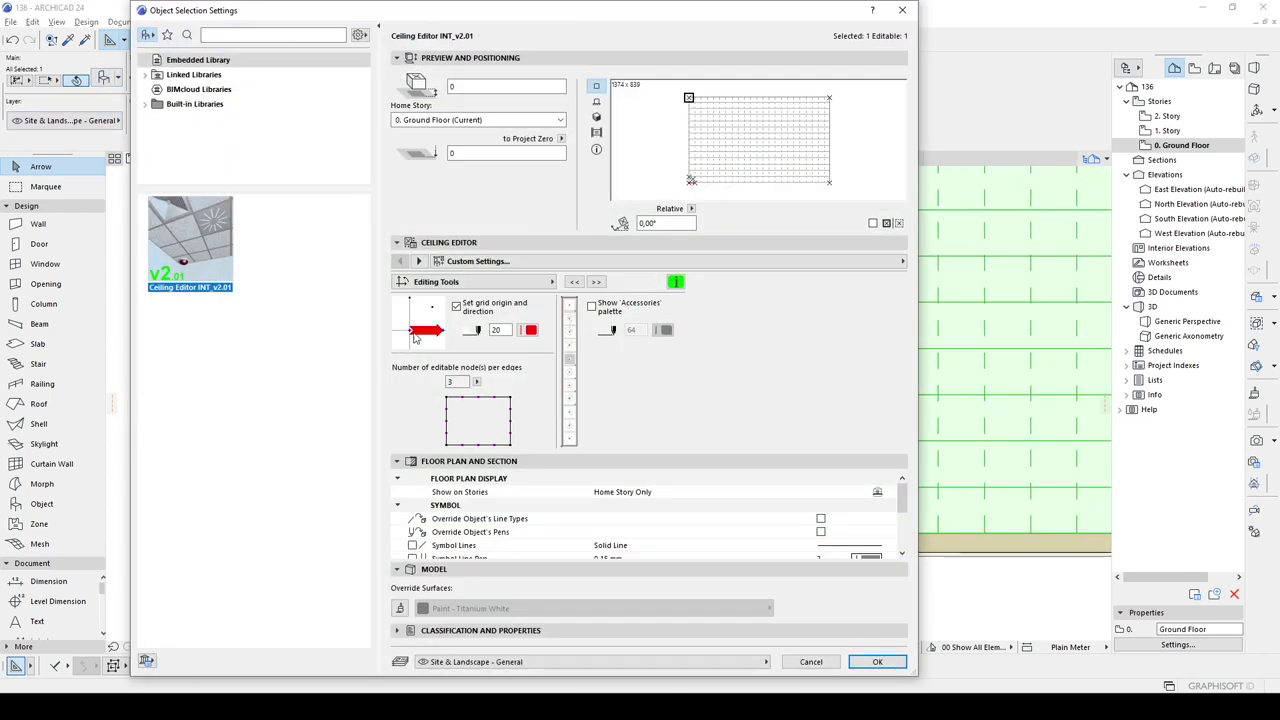
click(419, 261)
click(405, 261)
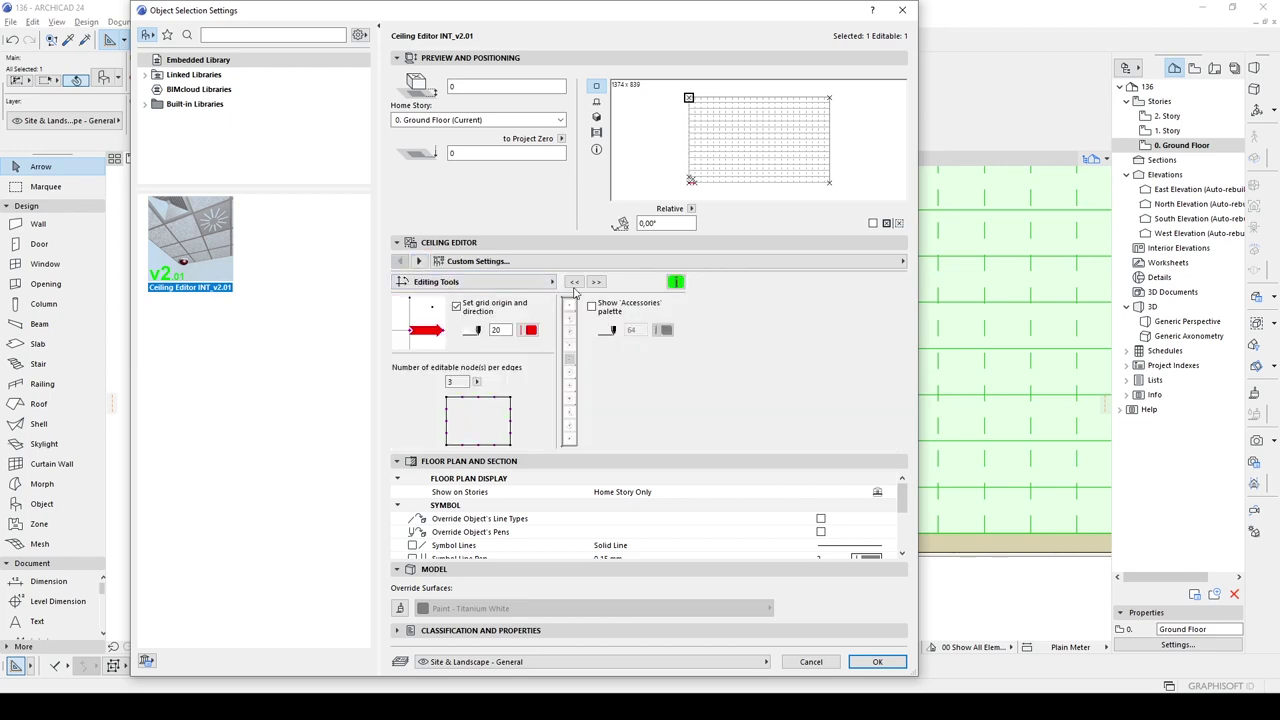
click(573, 282)
click(573, 282)
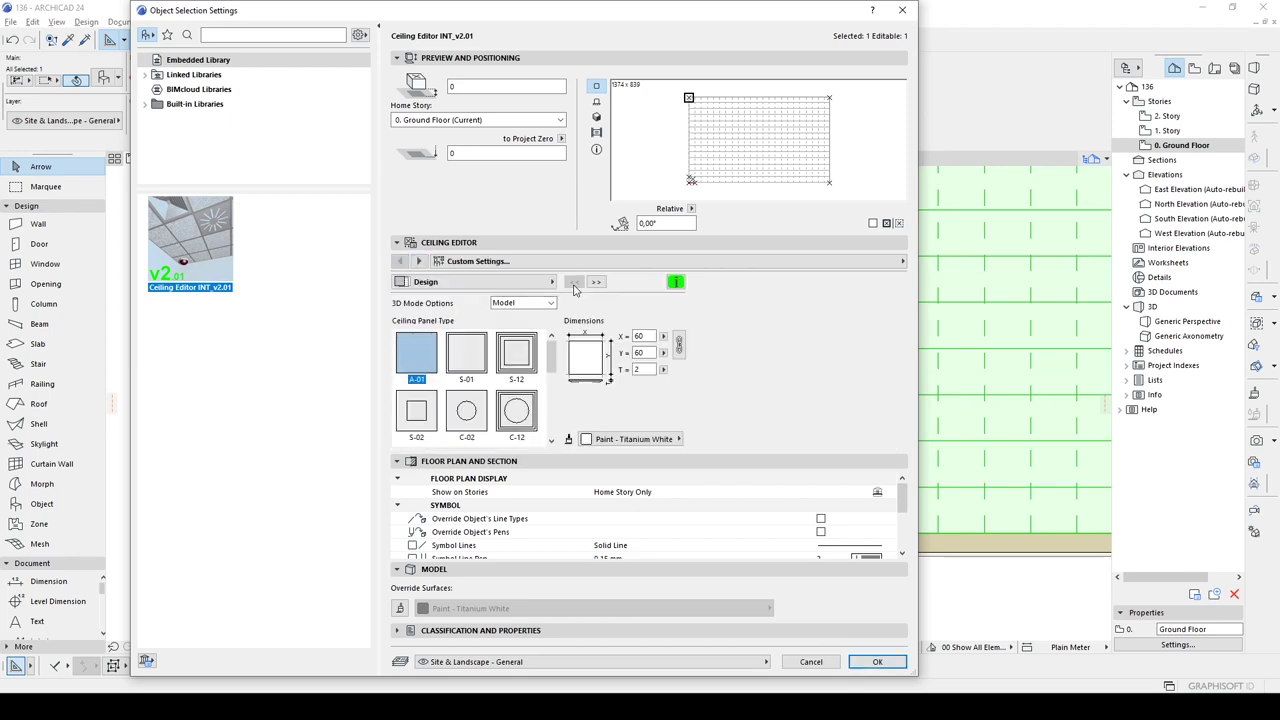
mouse_move(550, 350)
mouse_down()
mouse_move(550, 395)
mouse_move(551, 347)
mouse_up()
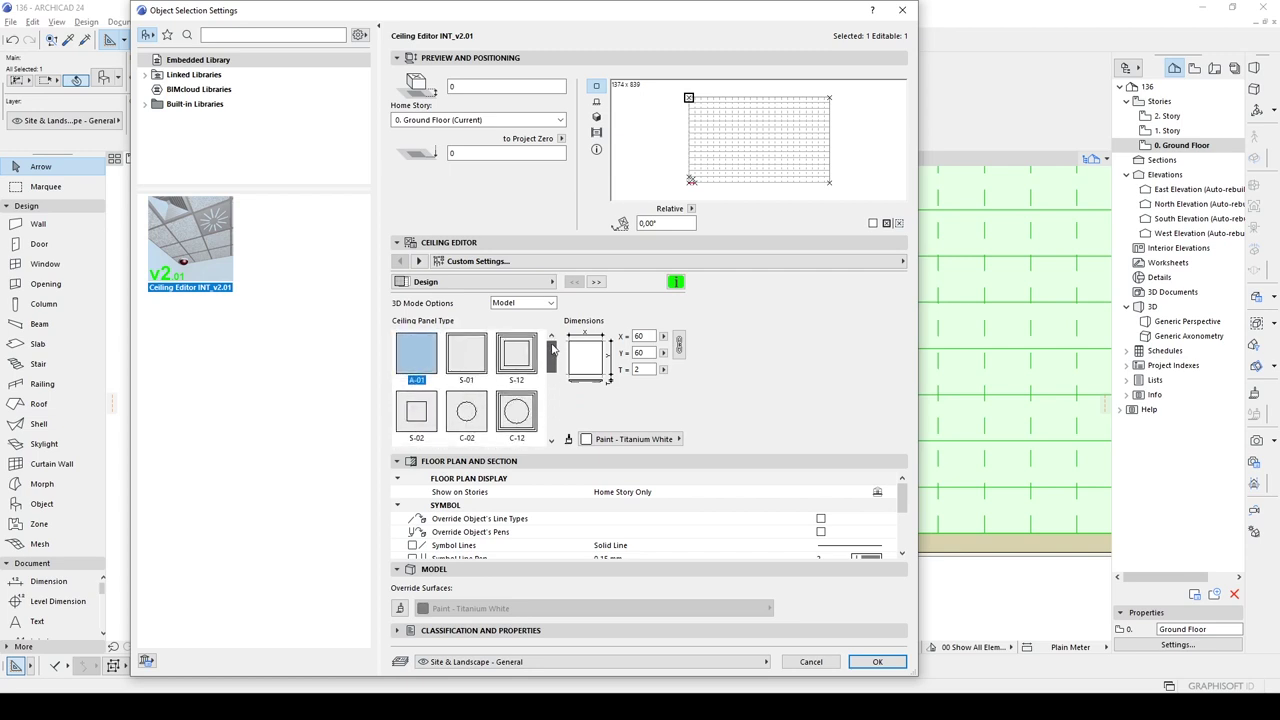
click(466, 355)
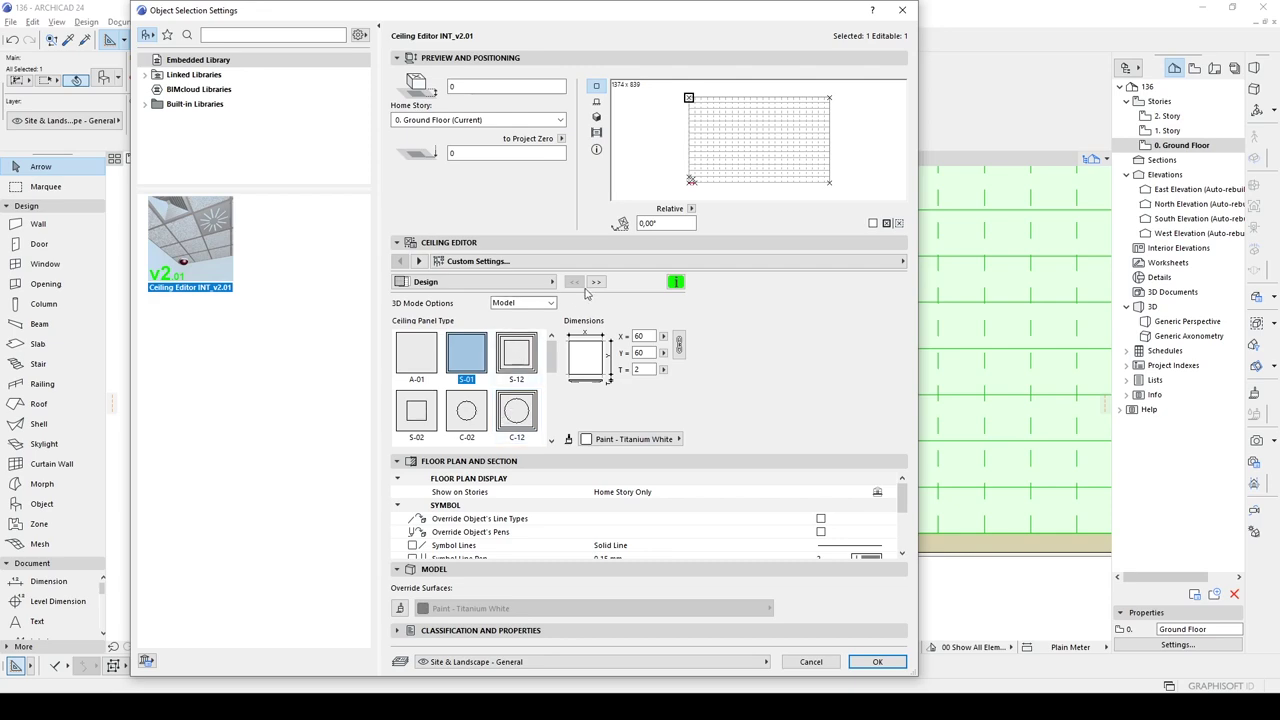
click(596, 281)
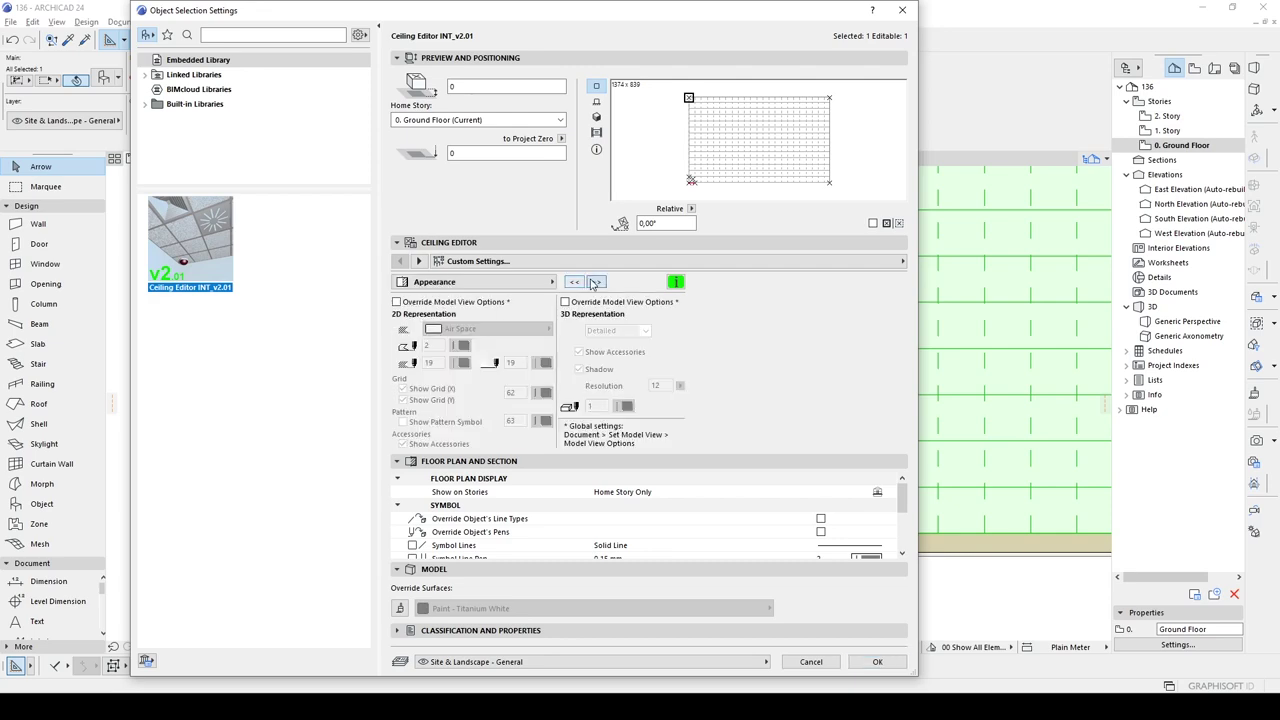
click(877, 661)
- Examine the updated ceiling panels from inside the room in 3D, and return to the ground floor plan
scroll(779, 365, down, 3)
key(F3)
key(shift+F3)
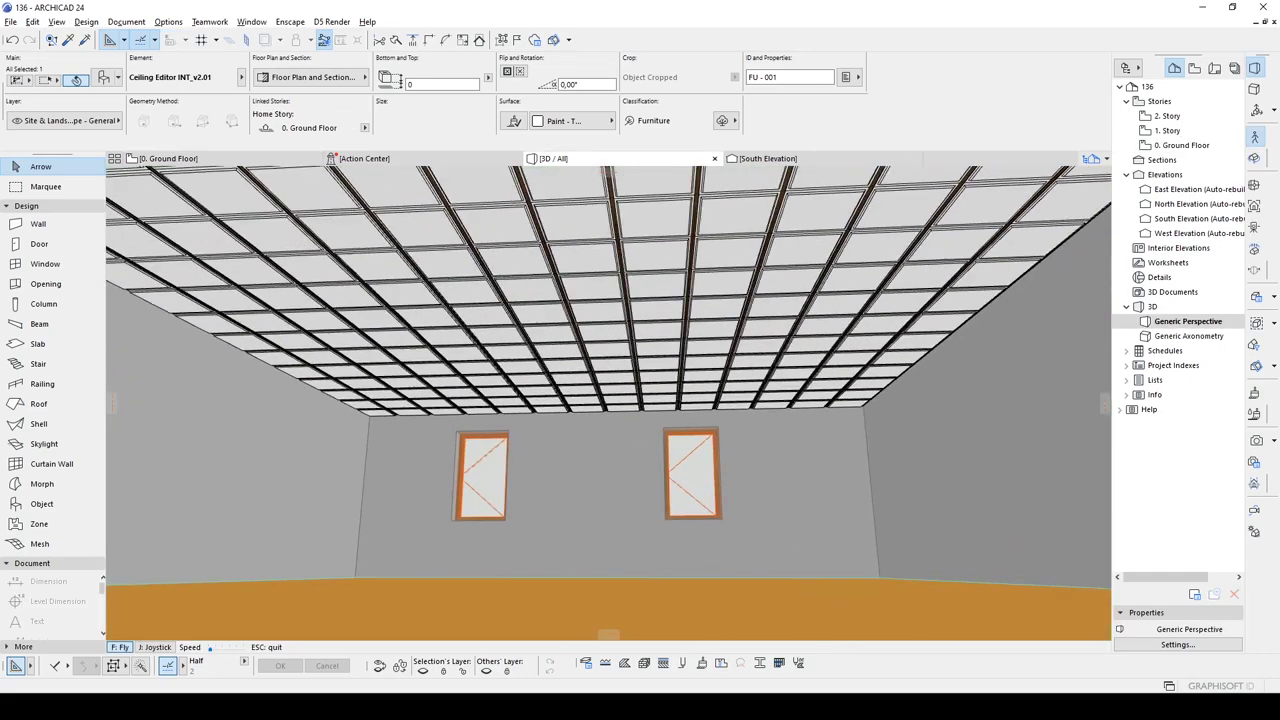
key(Escape)
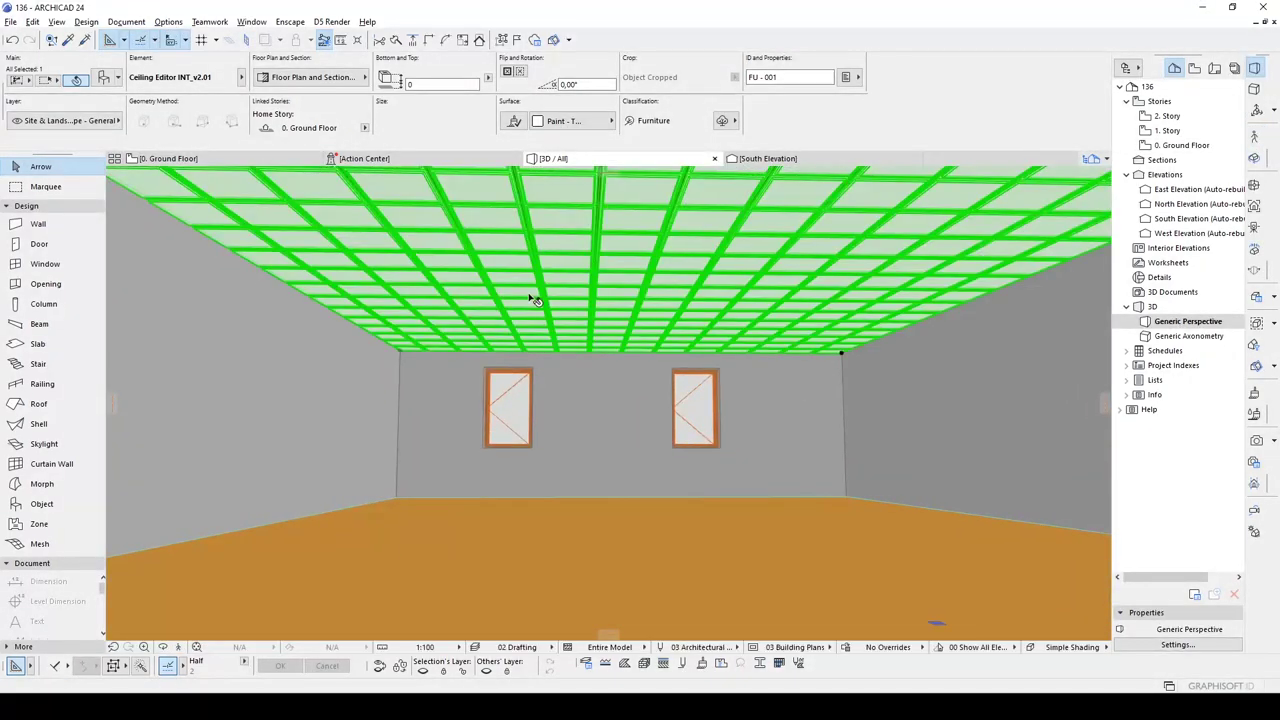
click(13, 41)
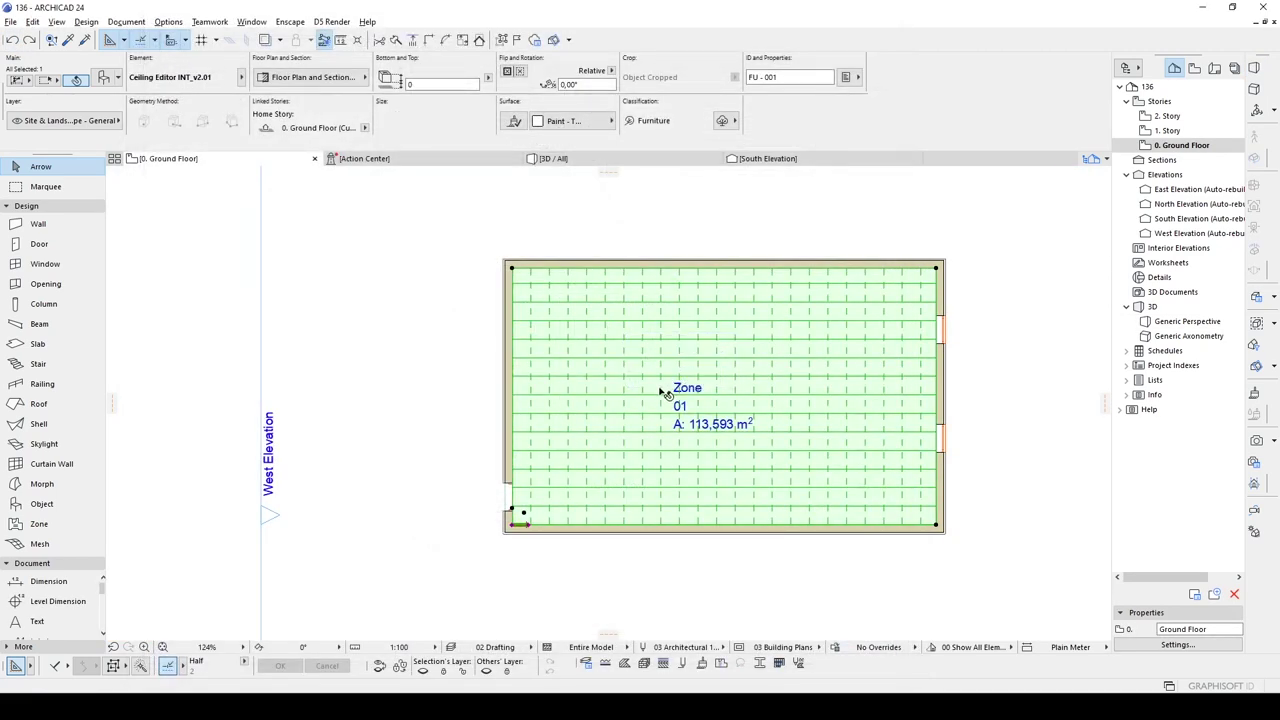
- Open the ceiling object's Accessories (group) settings and check the available accessory groups
scroll(648, 410, up, 3)
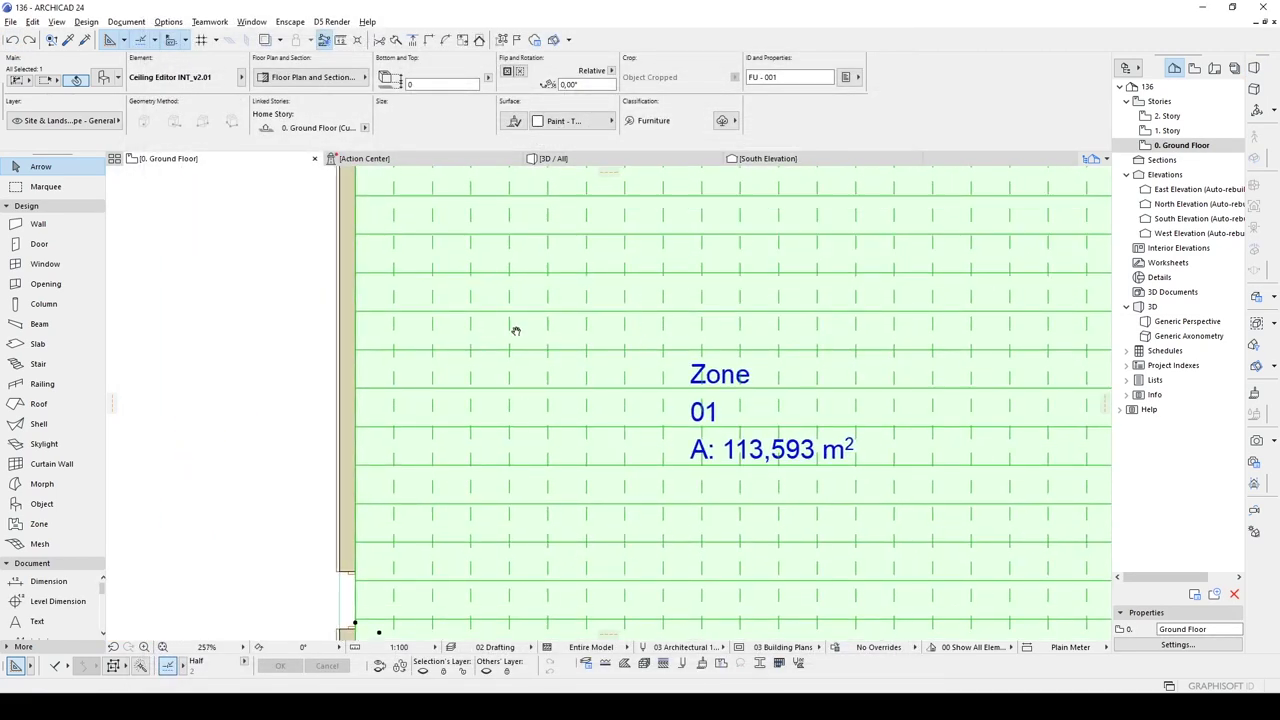
scroll(463, 345, up, 1)
middle_drag(716, 530, 410, 427)
middle_drag(519, 232, 588, 305)
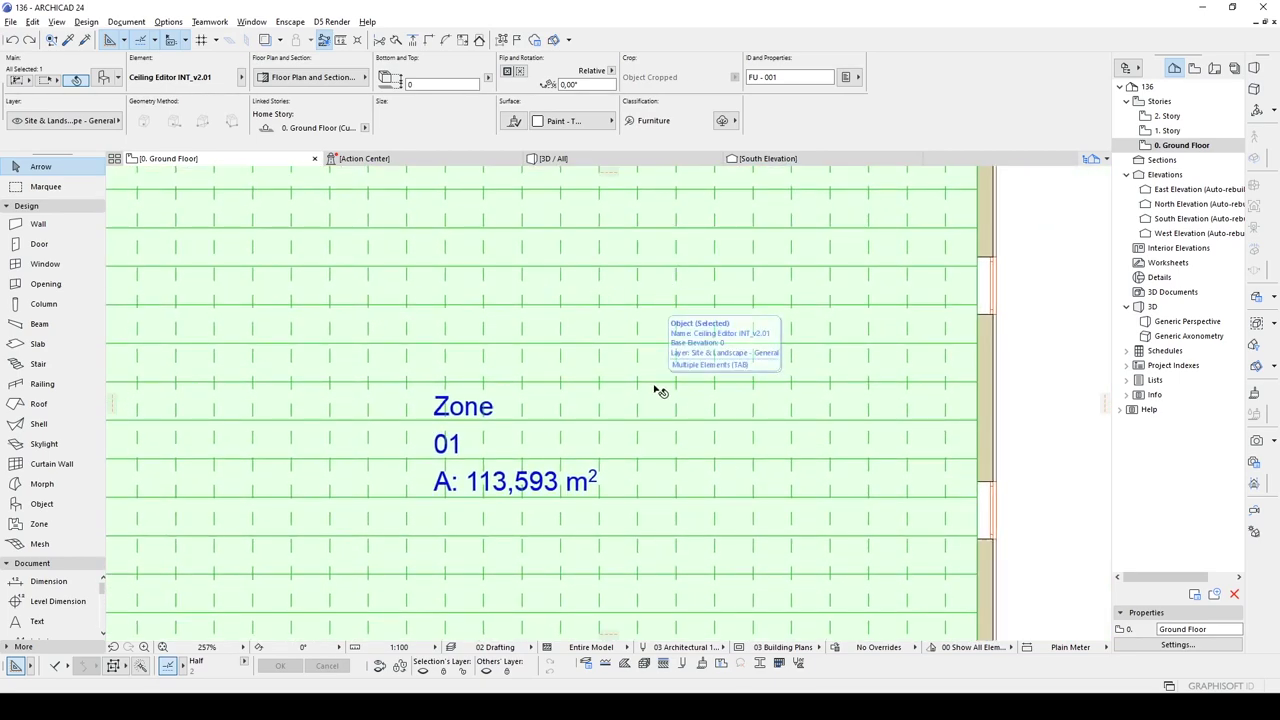
double_click(657, 390)
click(596, 283)
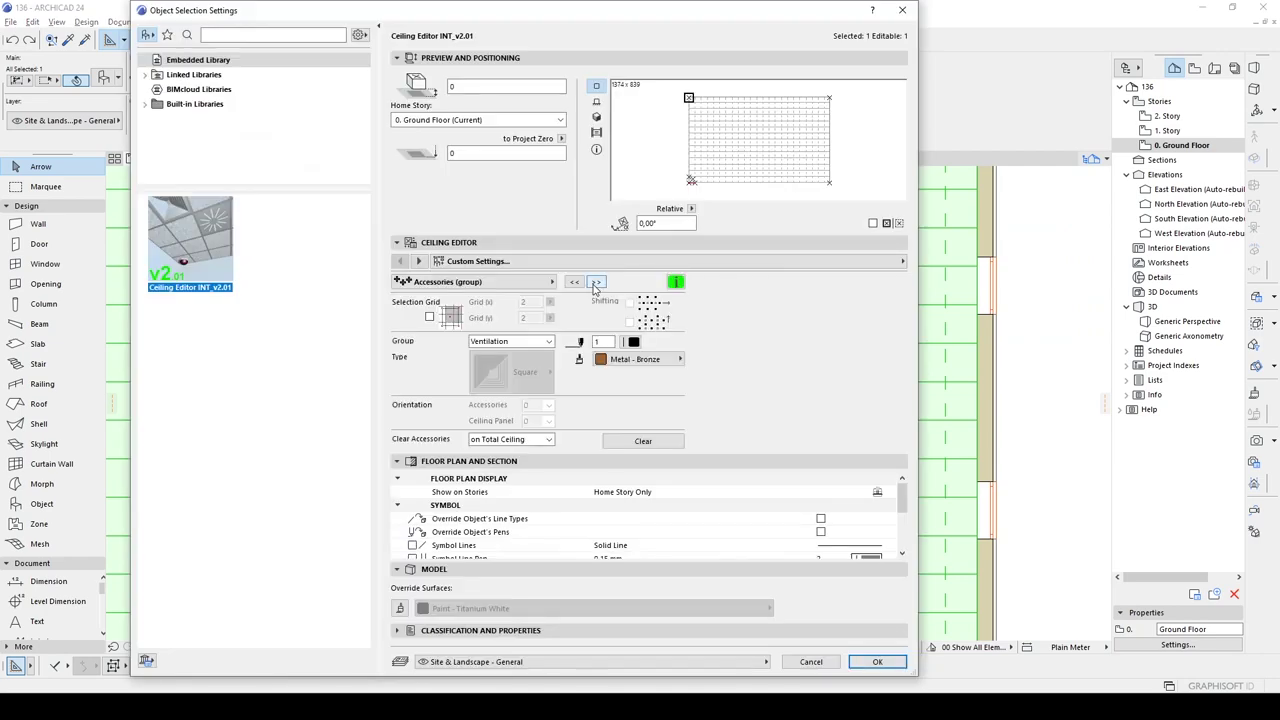
click(518, 345)
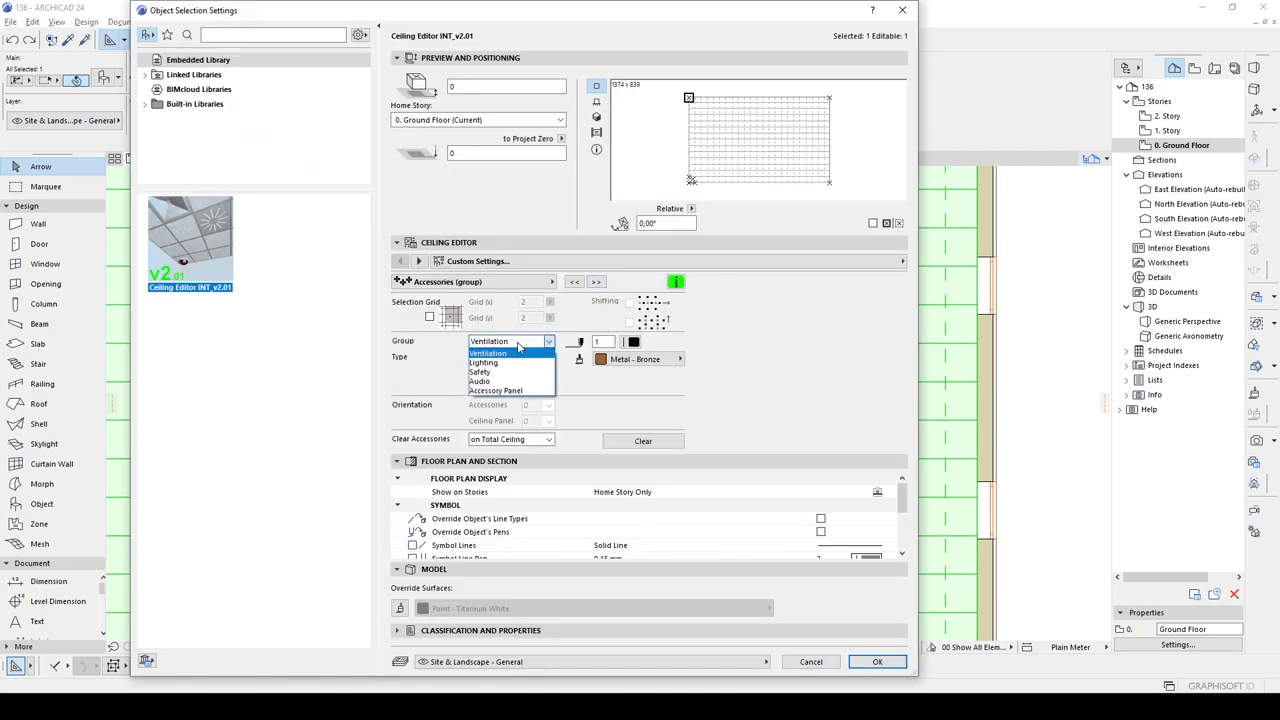
click(518, 345)
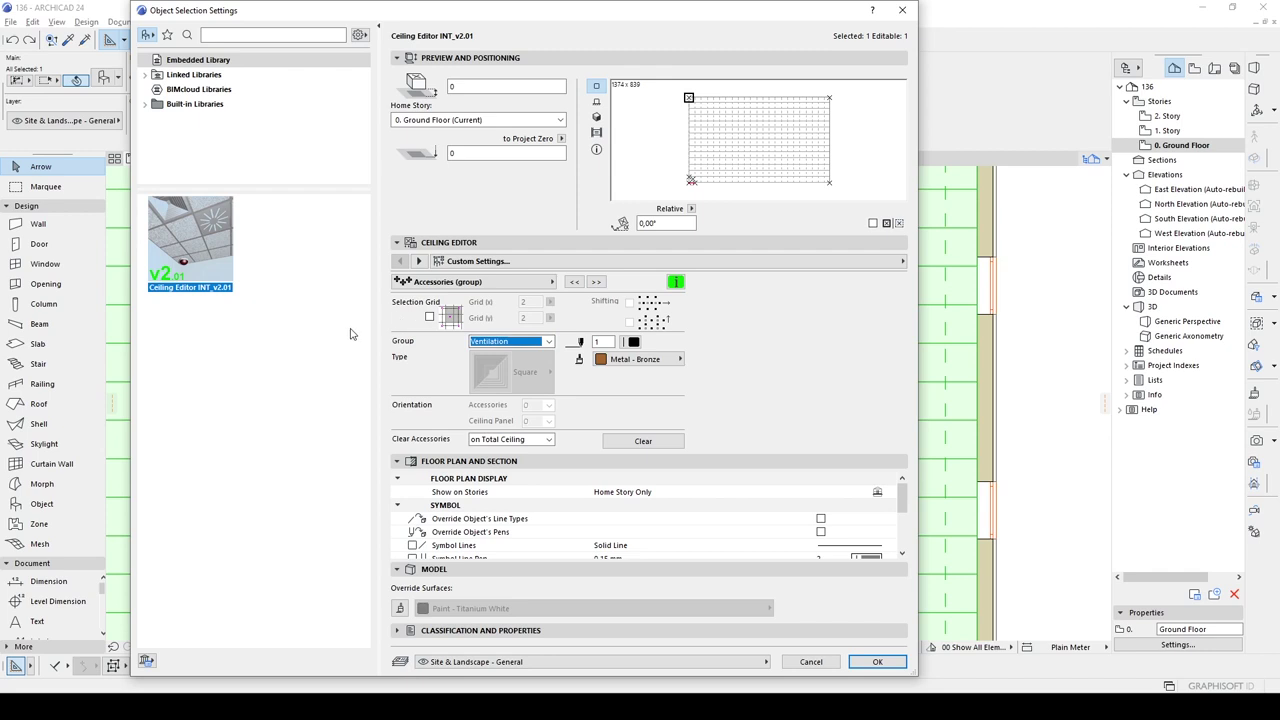
- Enable the Selection Grid for the ceiling's Ventilation accessories, check the available types, and apply the settings
click(429, 317)
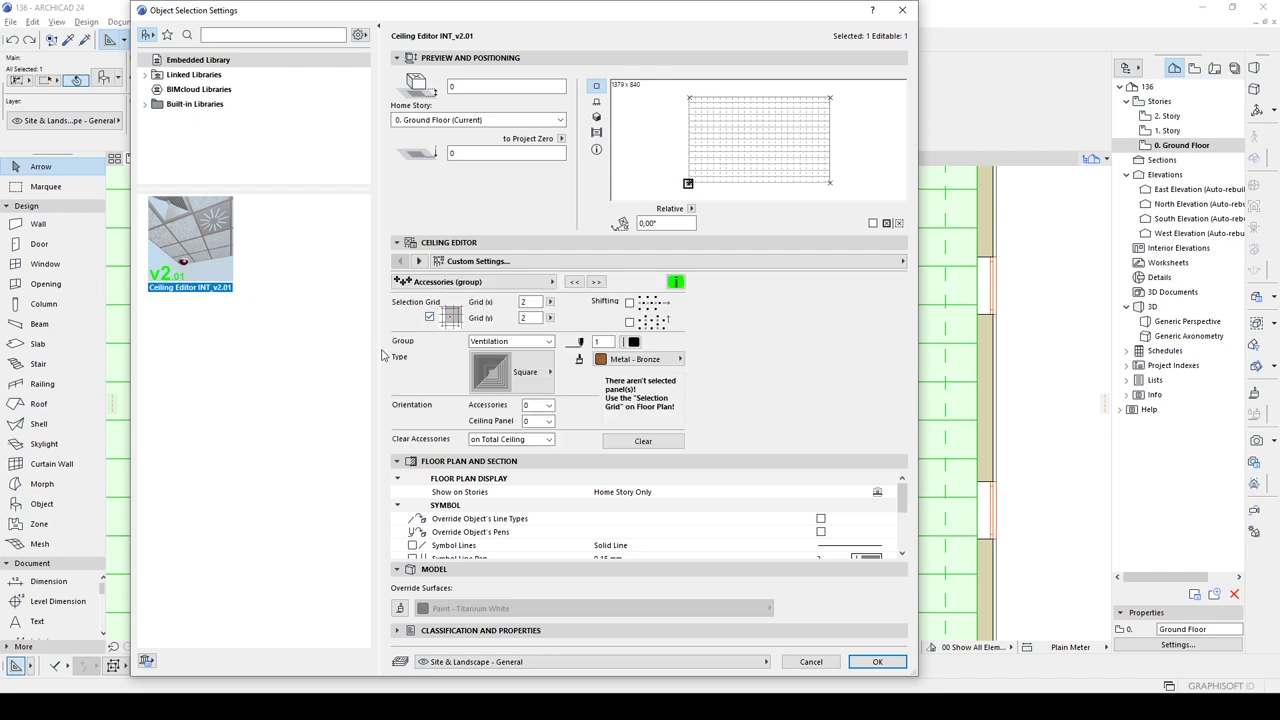
click(510, 372)
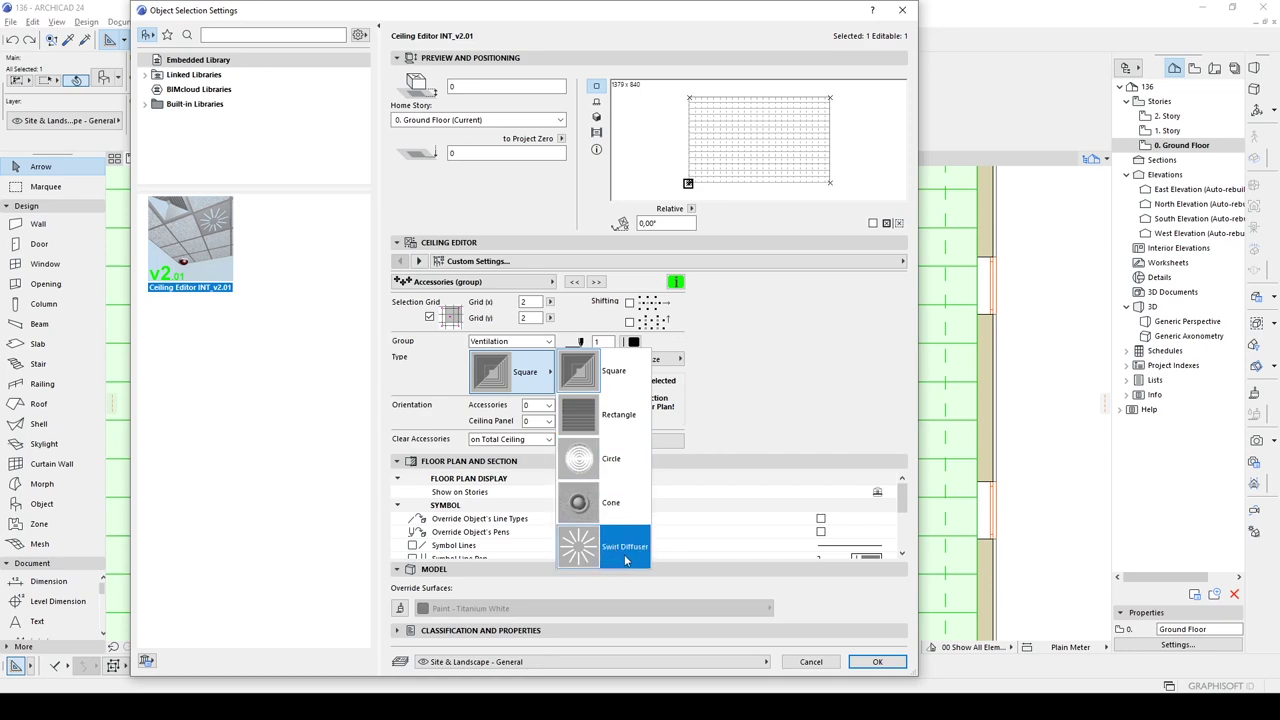
click(819, 392)
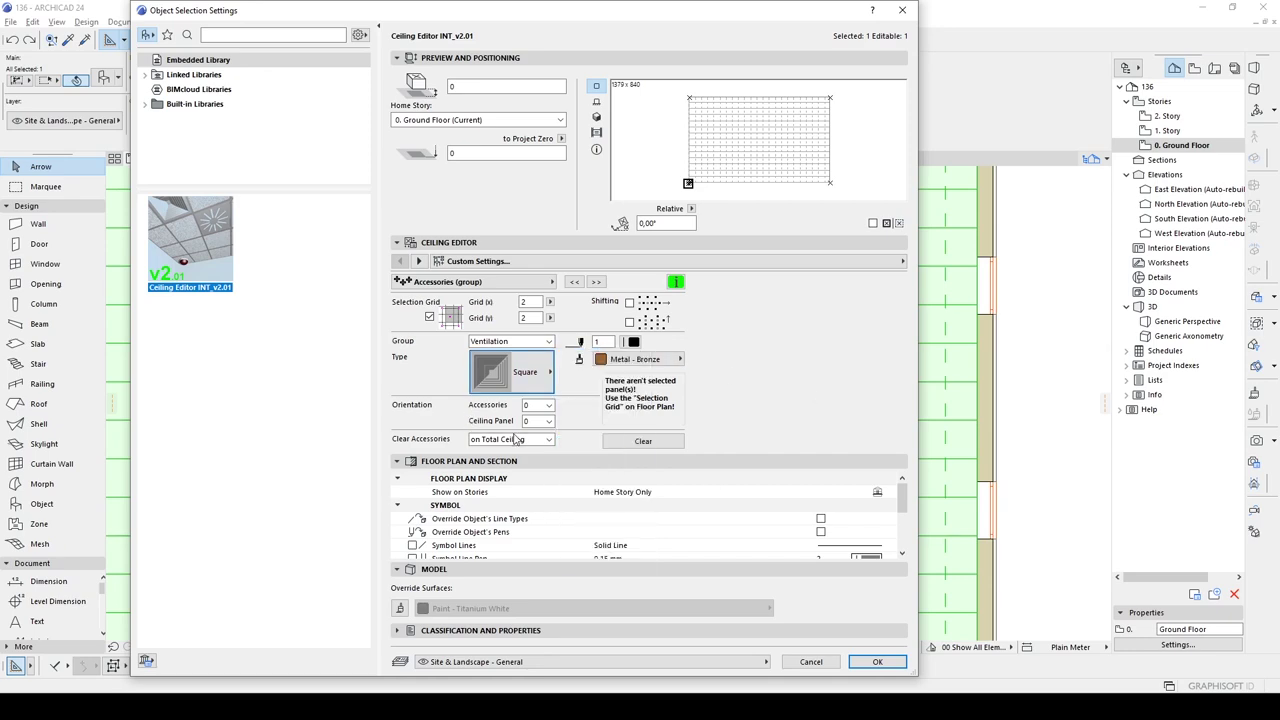
click(877, 661)
scroll(660, 443, down, 2)
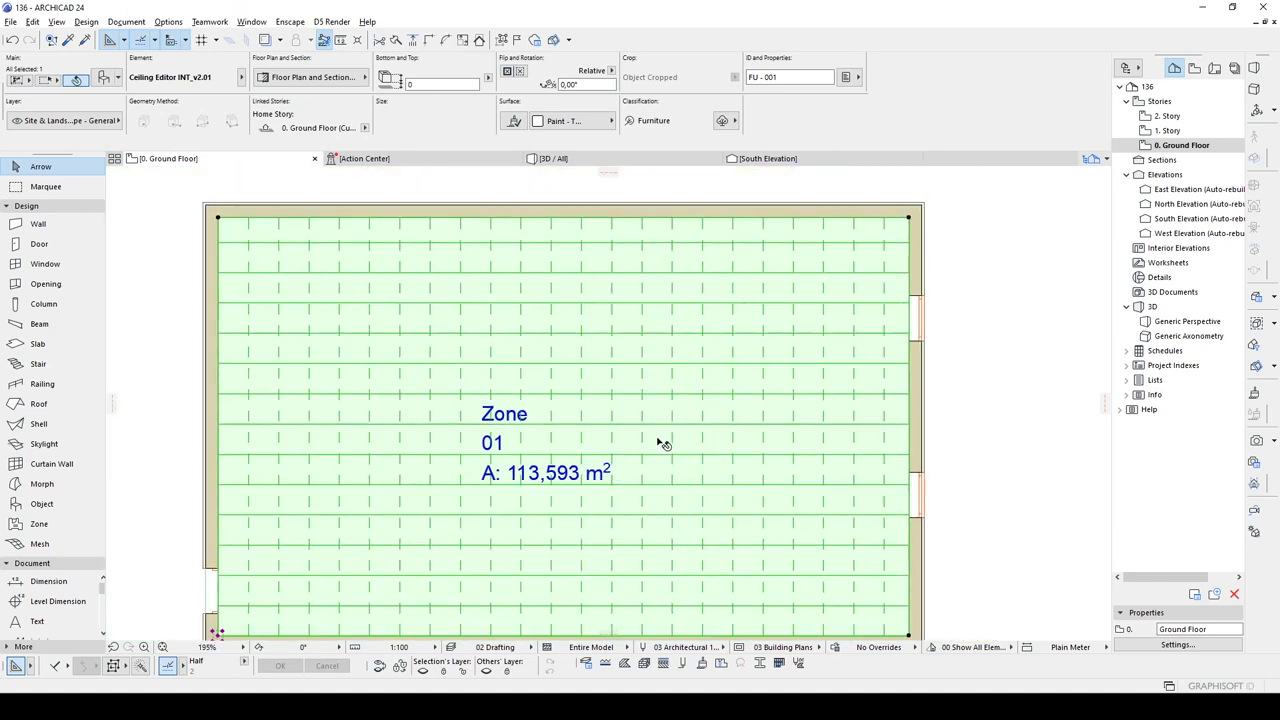
- Move the ceiling's accessory selection area from the room's lower-left corner to a spot inside the ceiling
scroll(457, 509, down, 2)
scroll(429, 540, up, 6)
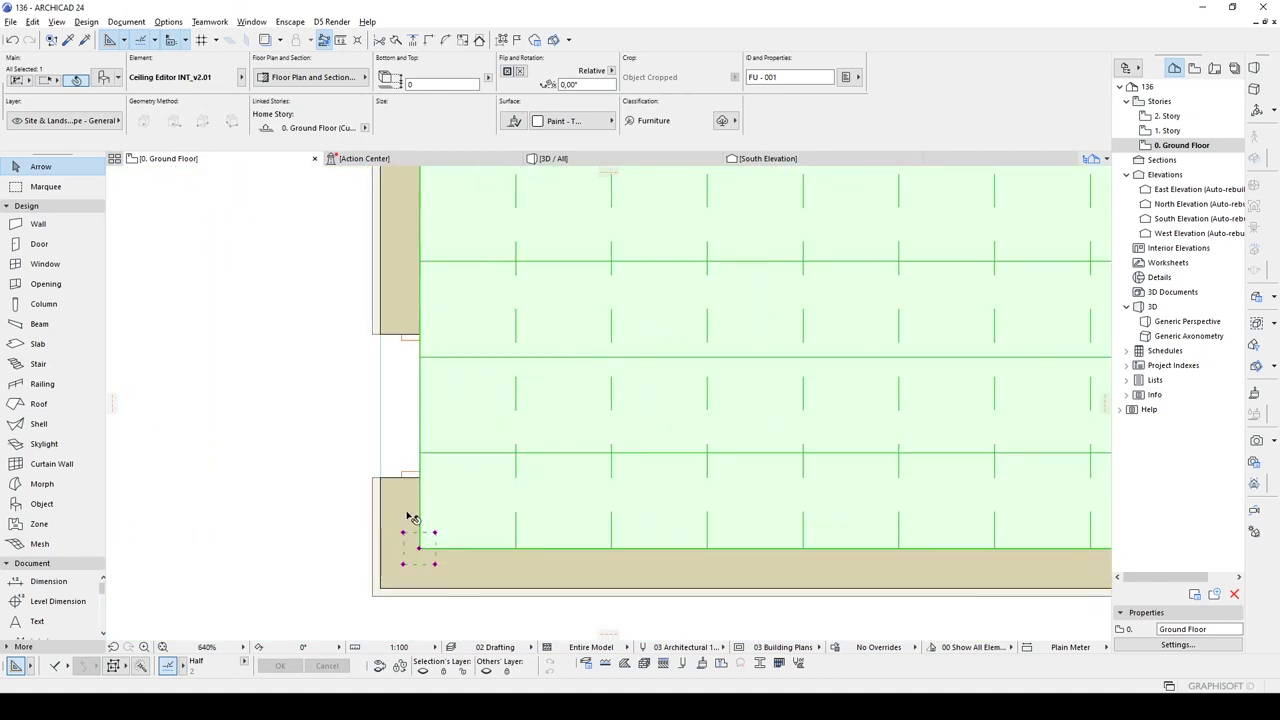
middle_drag(440, 558, 405, 522)
drag(387, 516, 723, 289)
scroll(452, 482, down, 3)
scroll(380, 518, down, 2)
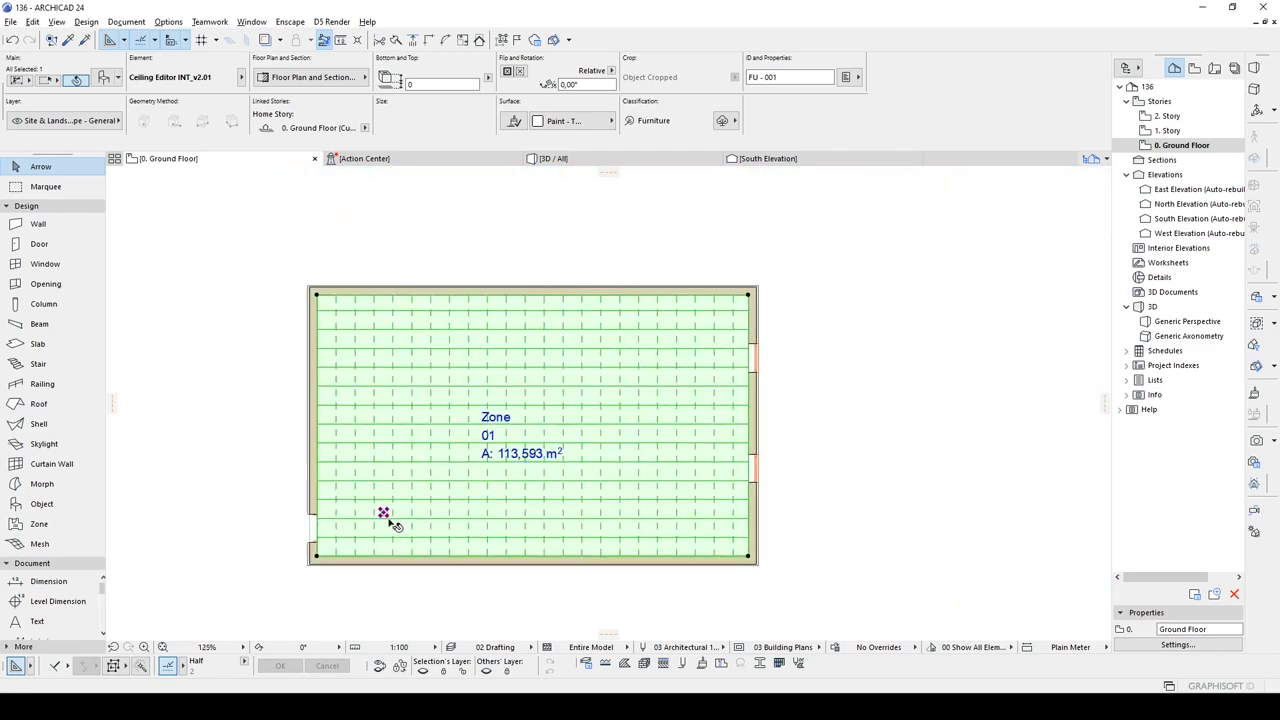
- Stretch the selection area's opposite corners until it covers most of the ceiling, leaving a margin of panels along the walls
scroll(386, 511, up, 2)
click(382, 511)
middle_drag(425, 263, 322, 423)
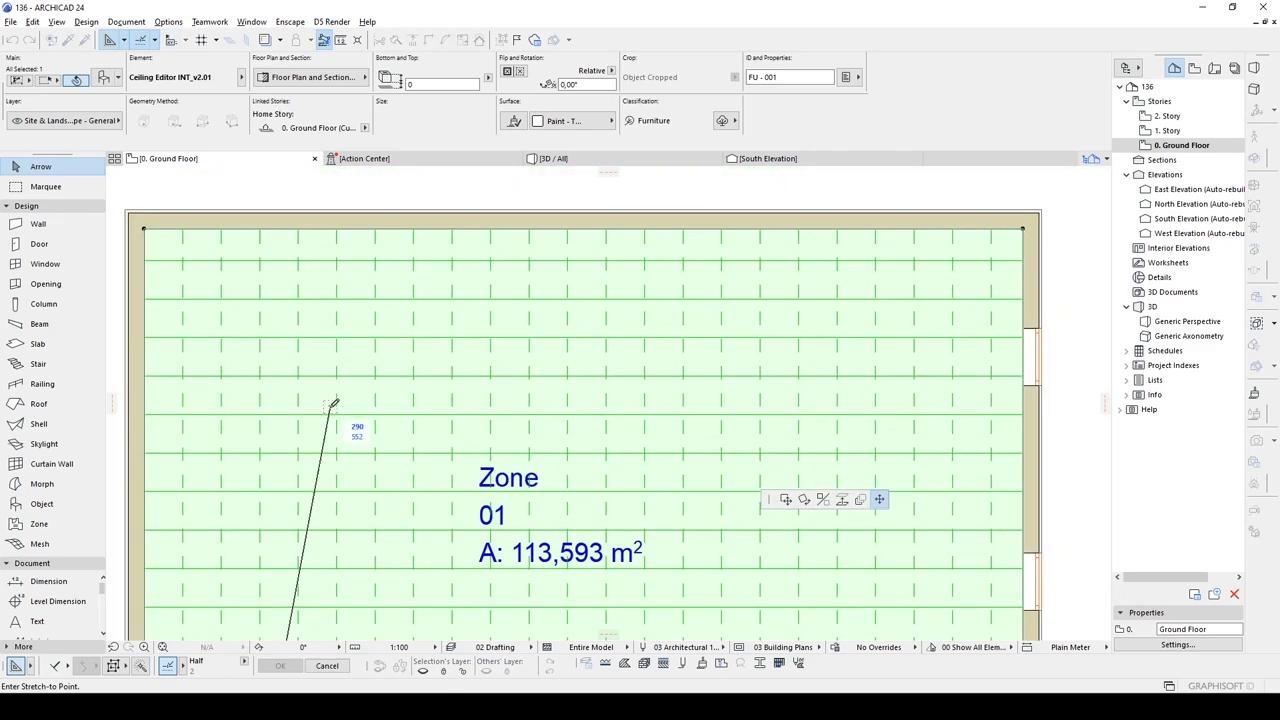
click(245, 294)
scroll(248, 301, down, 3)
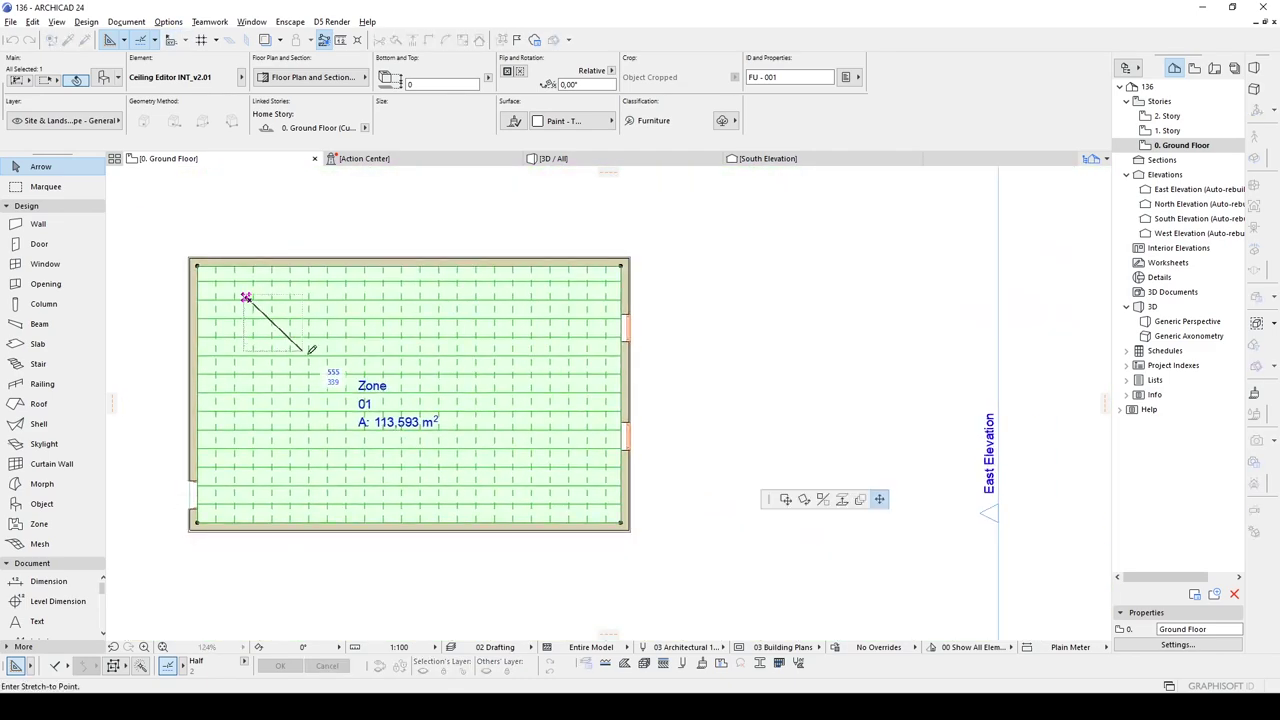
click(590, 495)
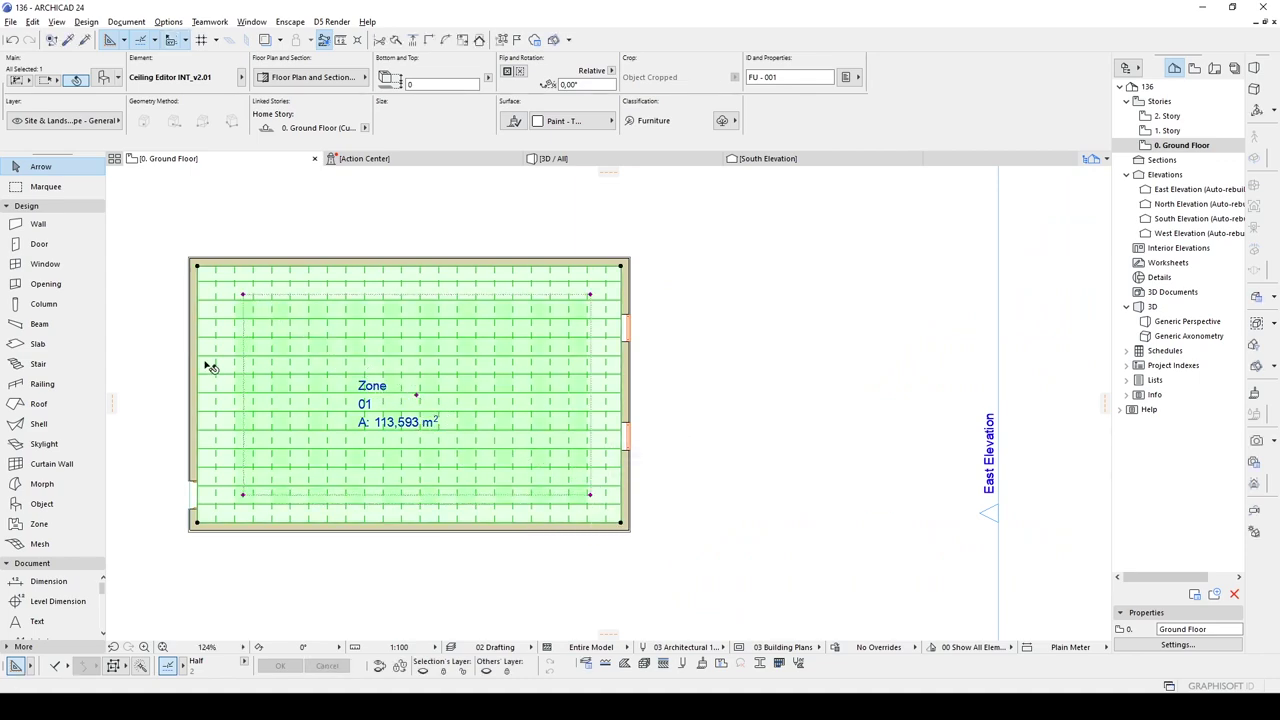
- Check the highlighted panels in the selection area and stretch its upper-left corner slightly outward toward the walls
scroll(257, 294, up, 4)
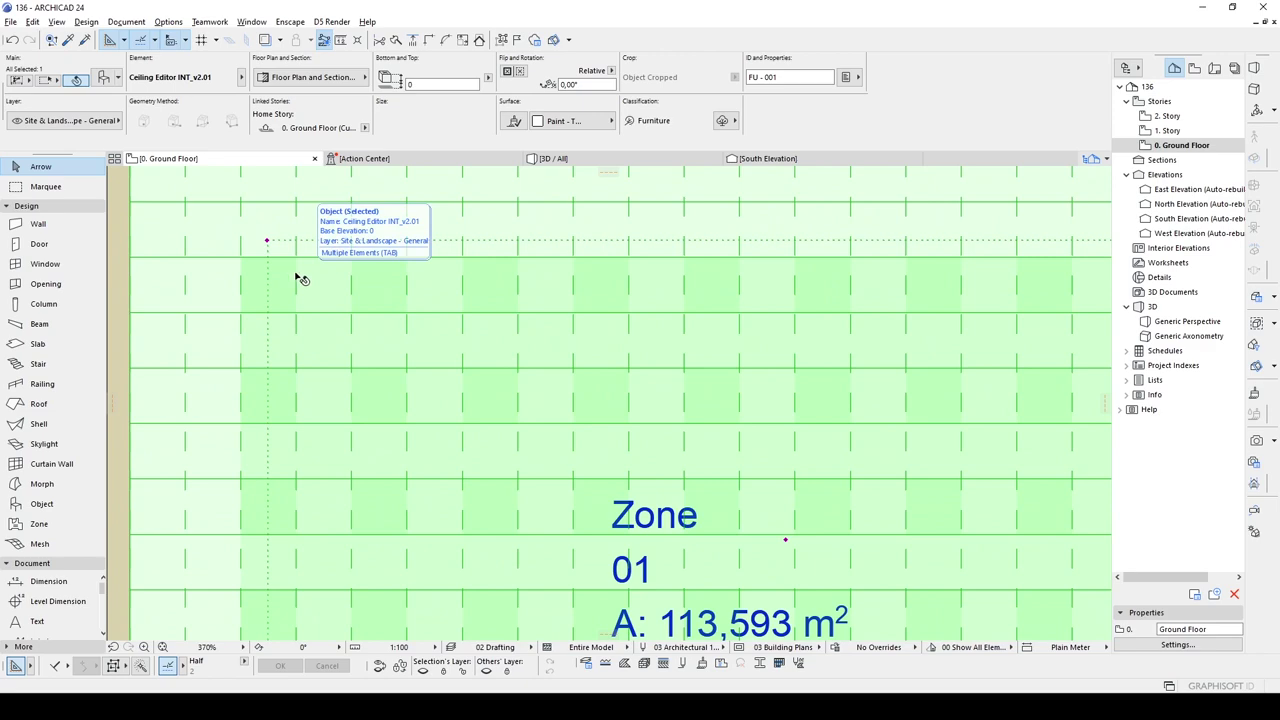
middle_drag(977, 434, 629, 353)
scroll(522, 387, down, 2)
scroll(630, 354, down, 1)
scroll(279, 283, down, 1)
middle_drag(279, 283, 390, 284)
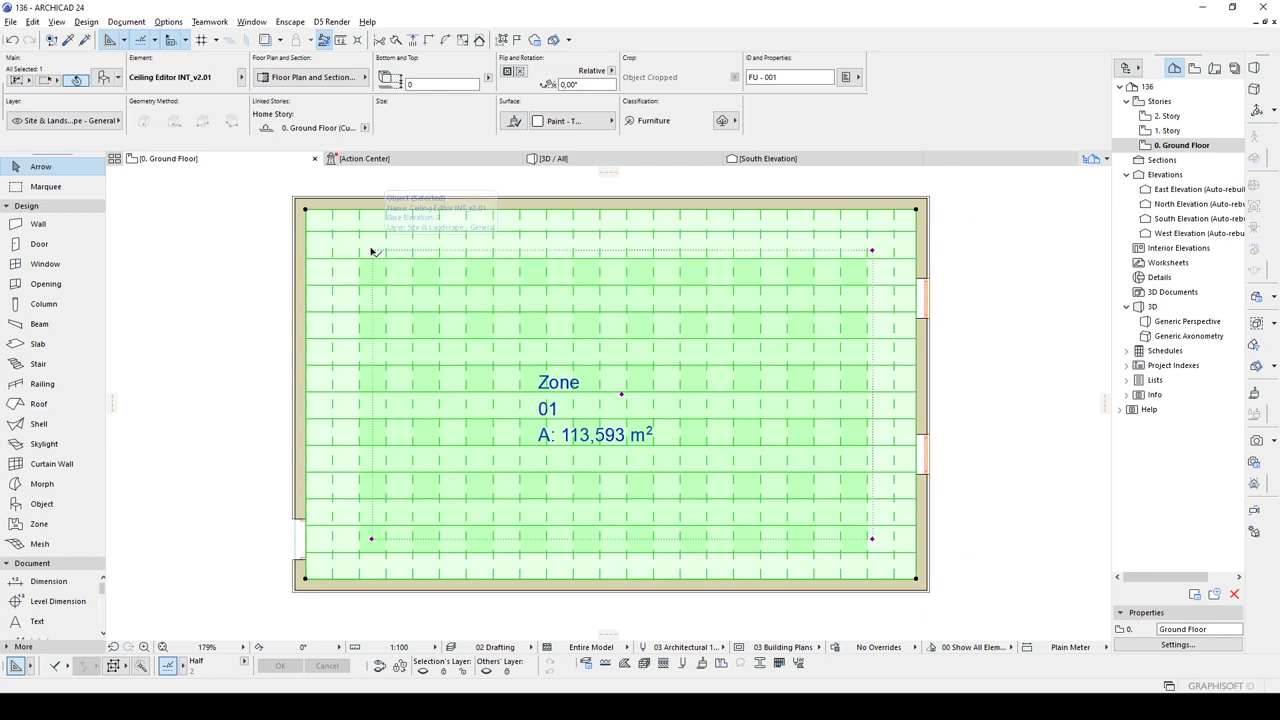
click(372, 250)
click(350, 243)
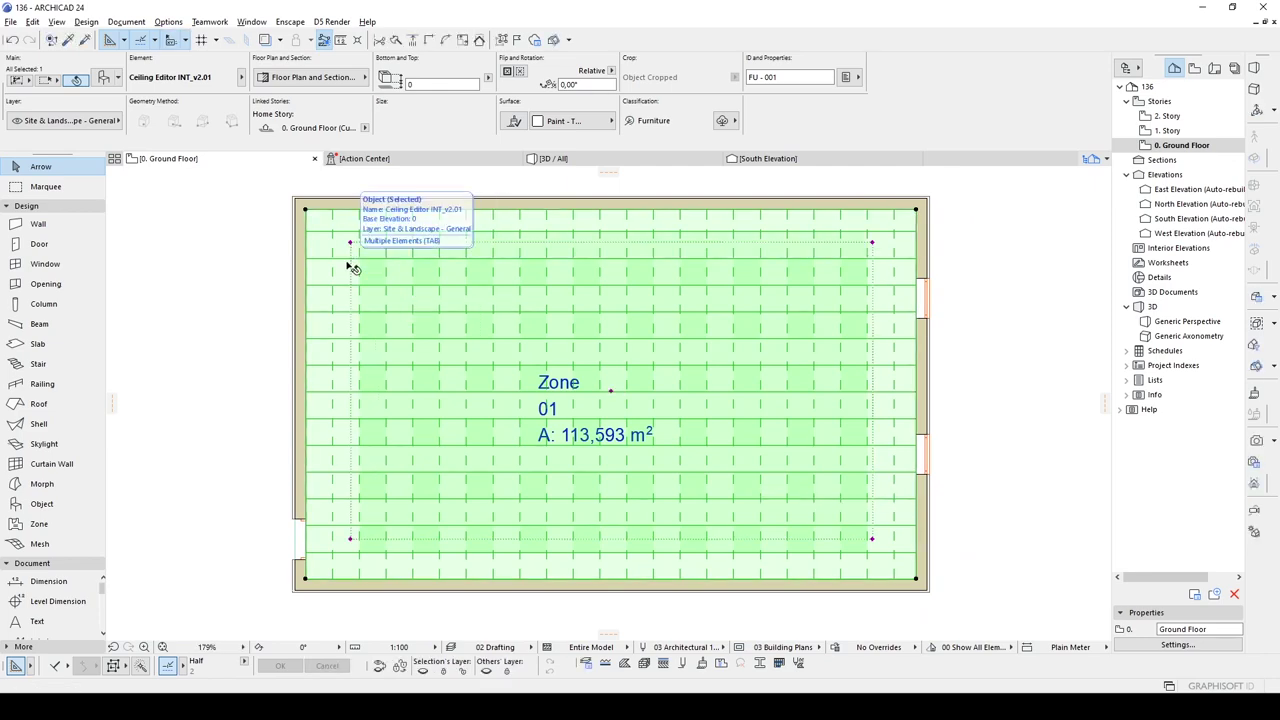
- Add Square Ventilation accessories in Metal - Bronze to the selected area on the 2 by 2 grid and apply the settings
double_click(350, 268)
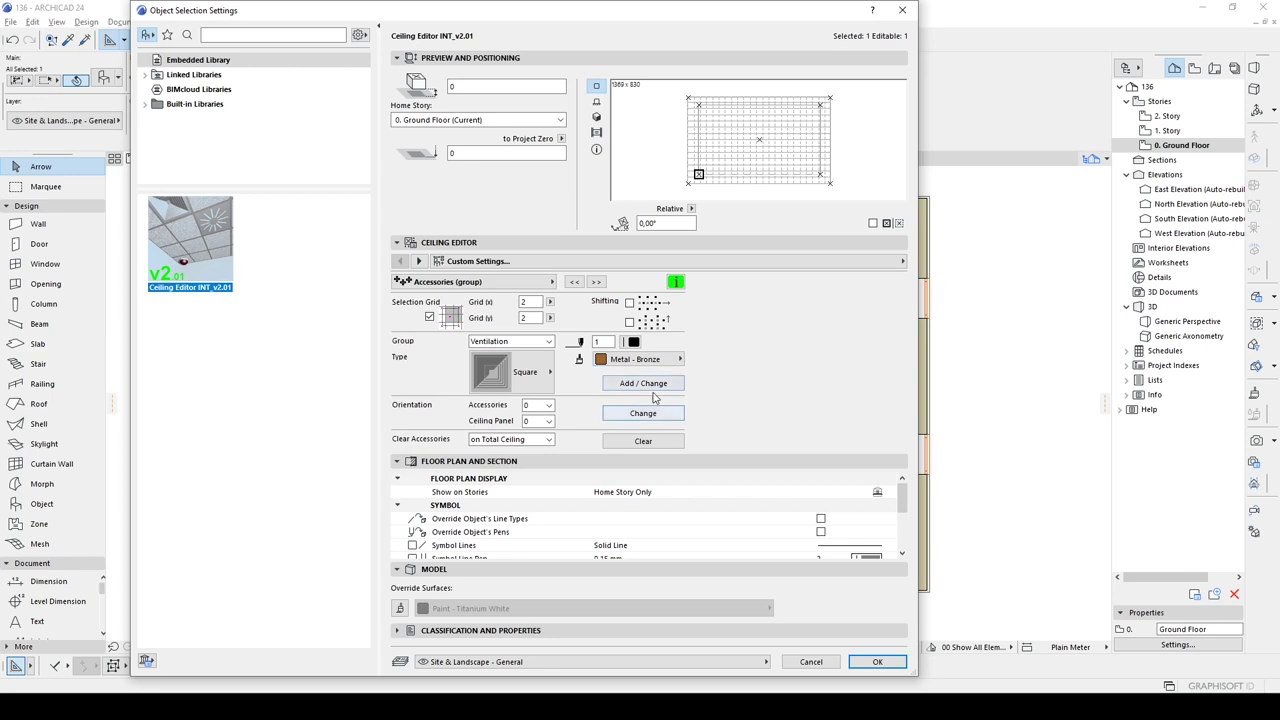
click(647, 388)
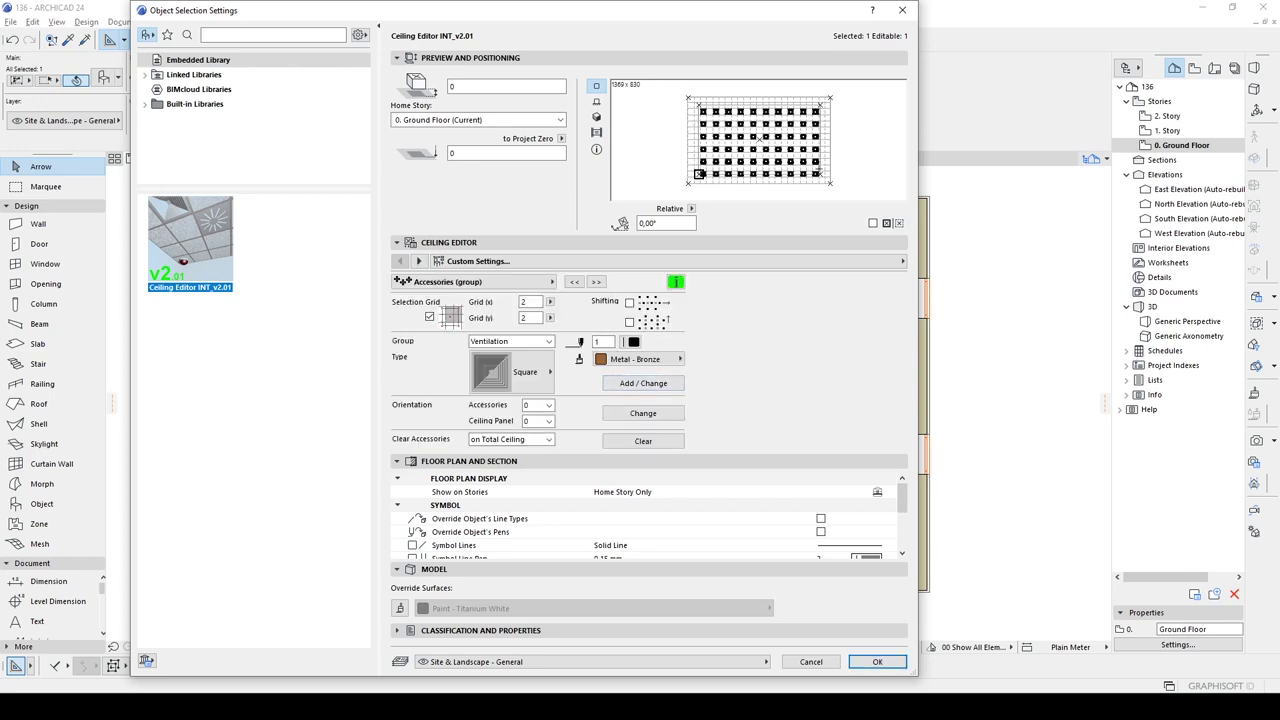
click(877, 663)
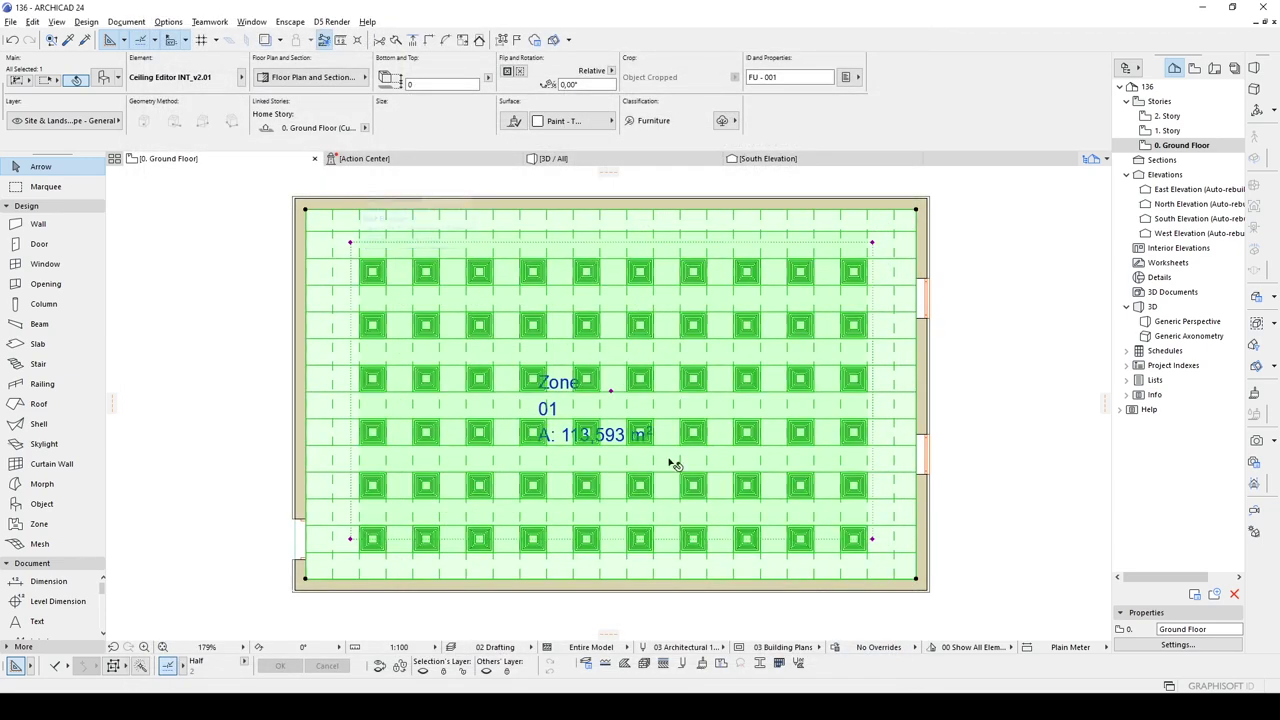
key(Escape)
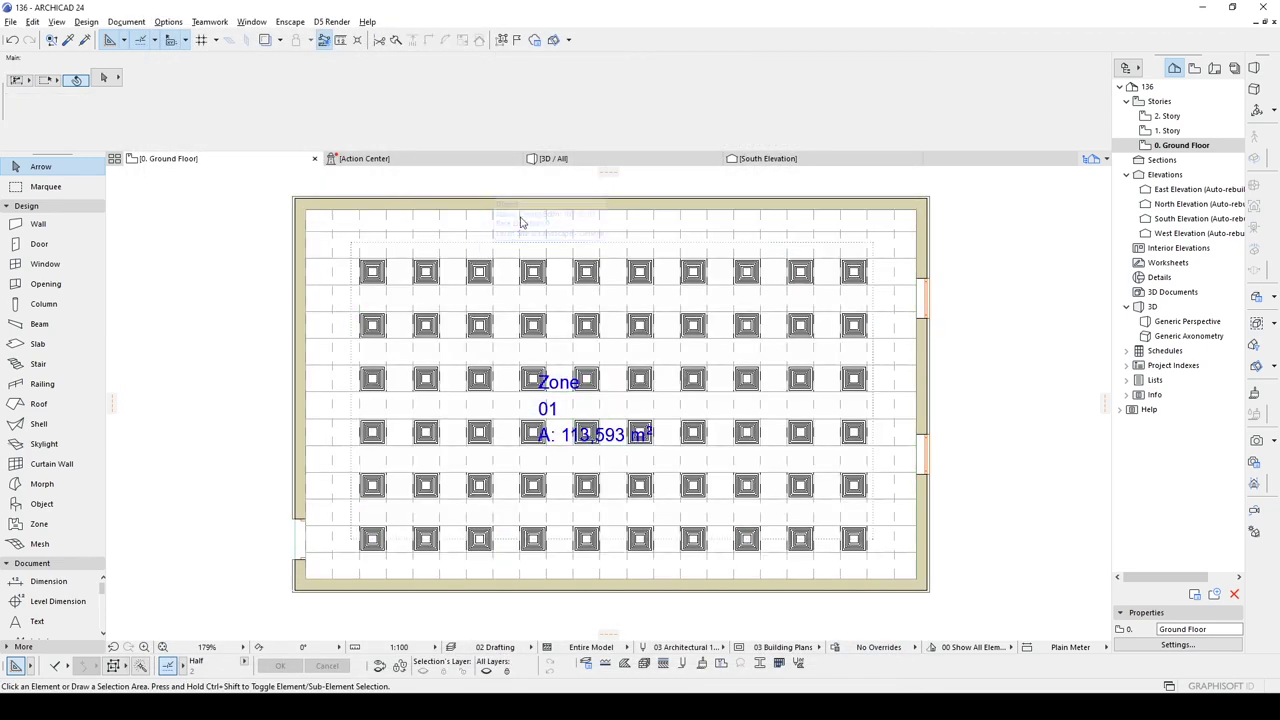
- Examine the ventilation accessories in 3D from above and from inside the room, and return to the ground floor plan
click(562, 158)
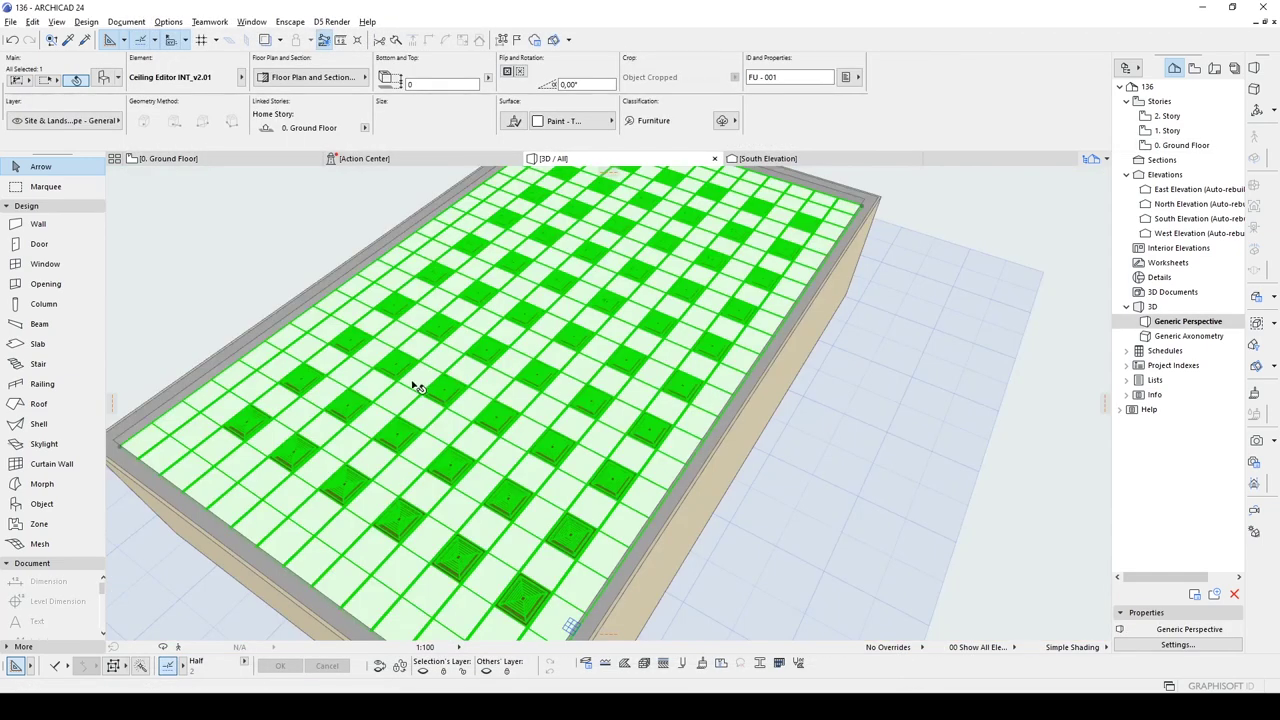
key(Escape)
shift+middle_drag(405, 460, 340, 450)
key(Up)
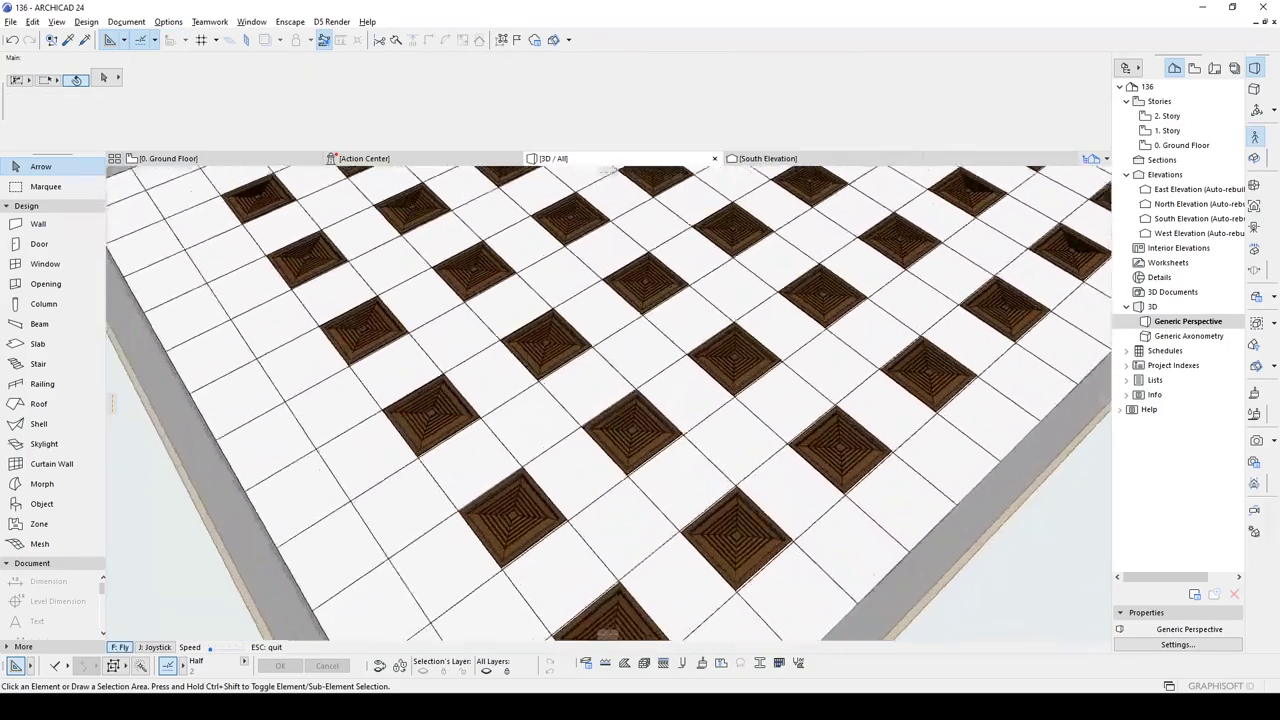
key(Up)
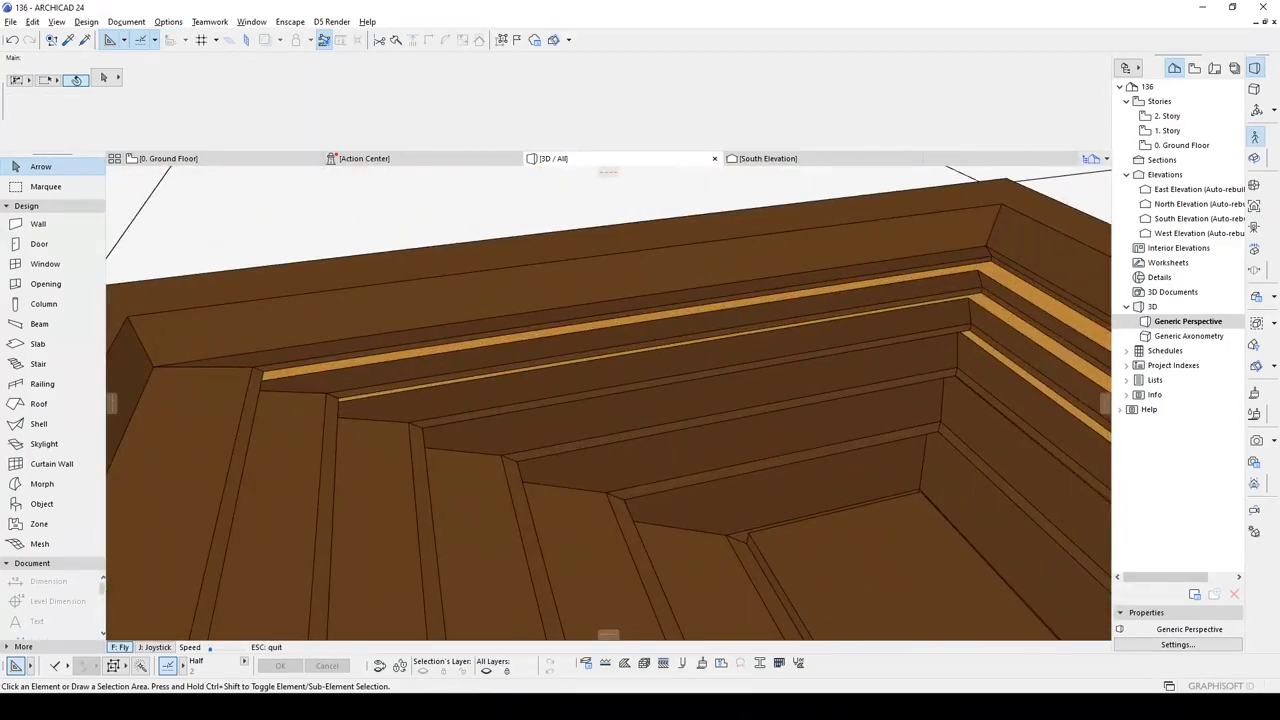
key(Down)
key(Down)
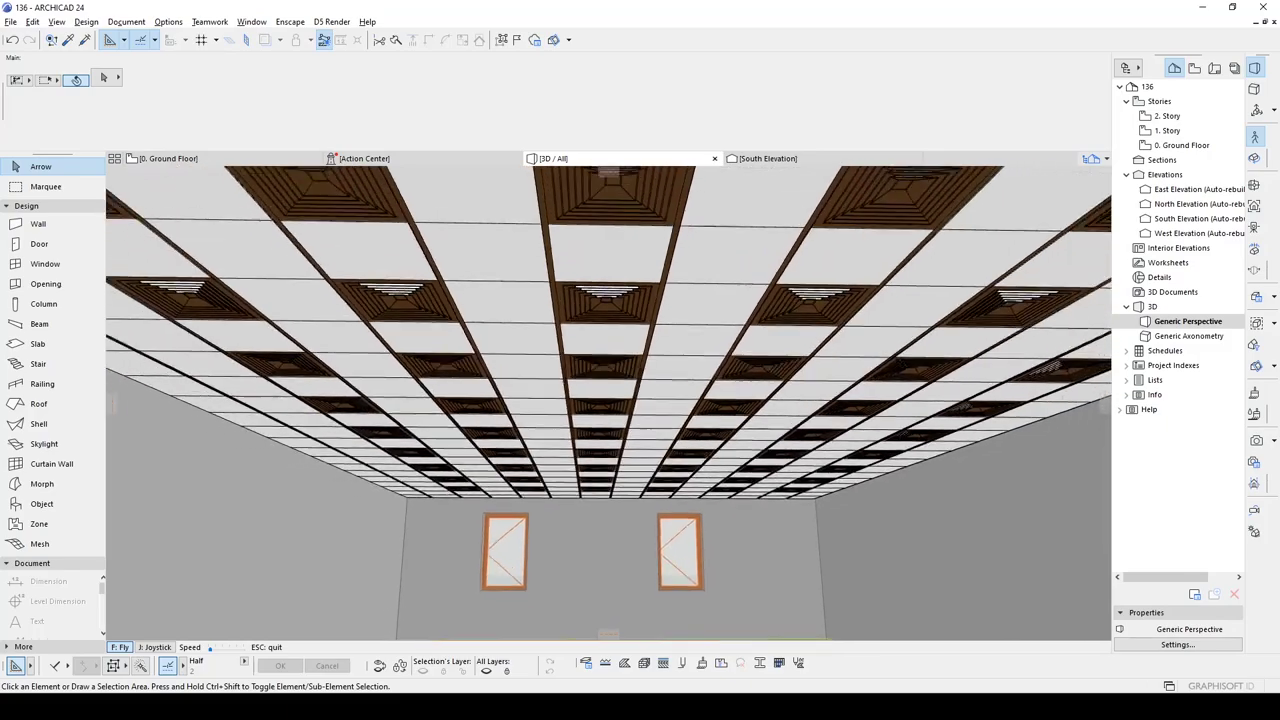
key(Up)
key(Right)
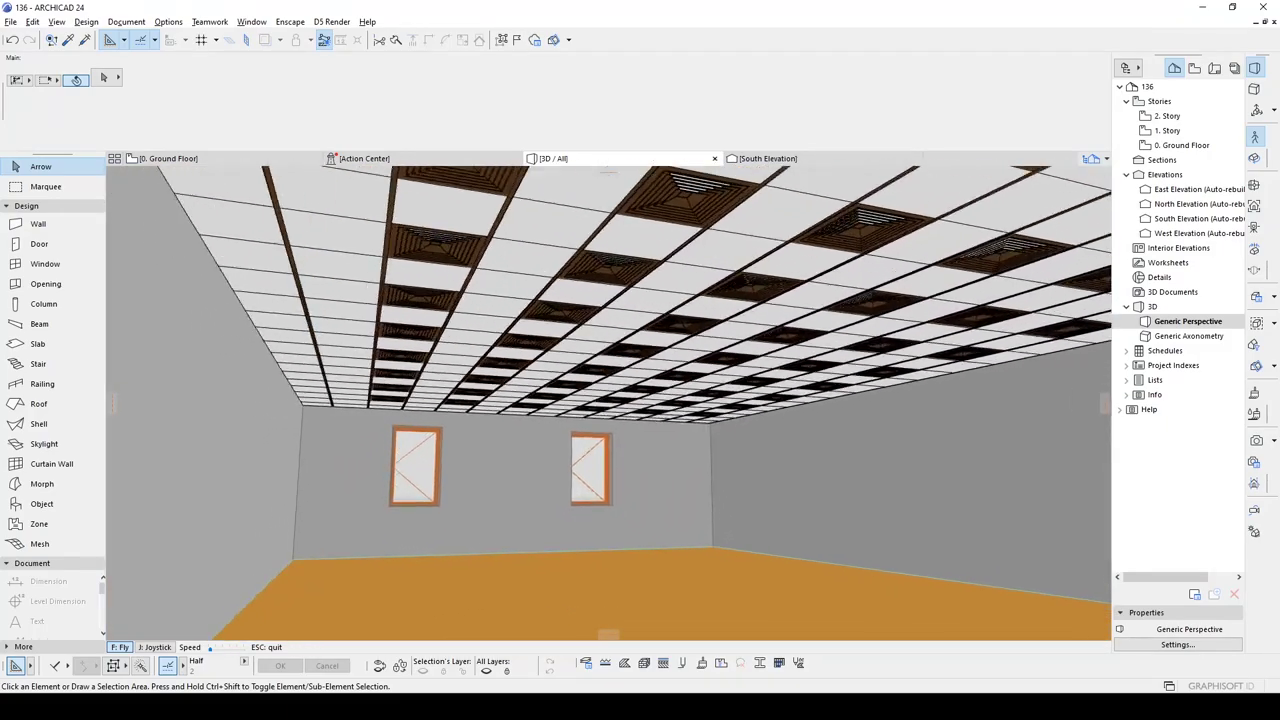
key(Left)
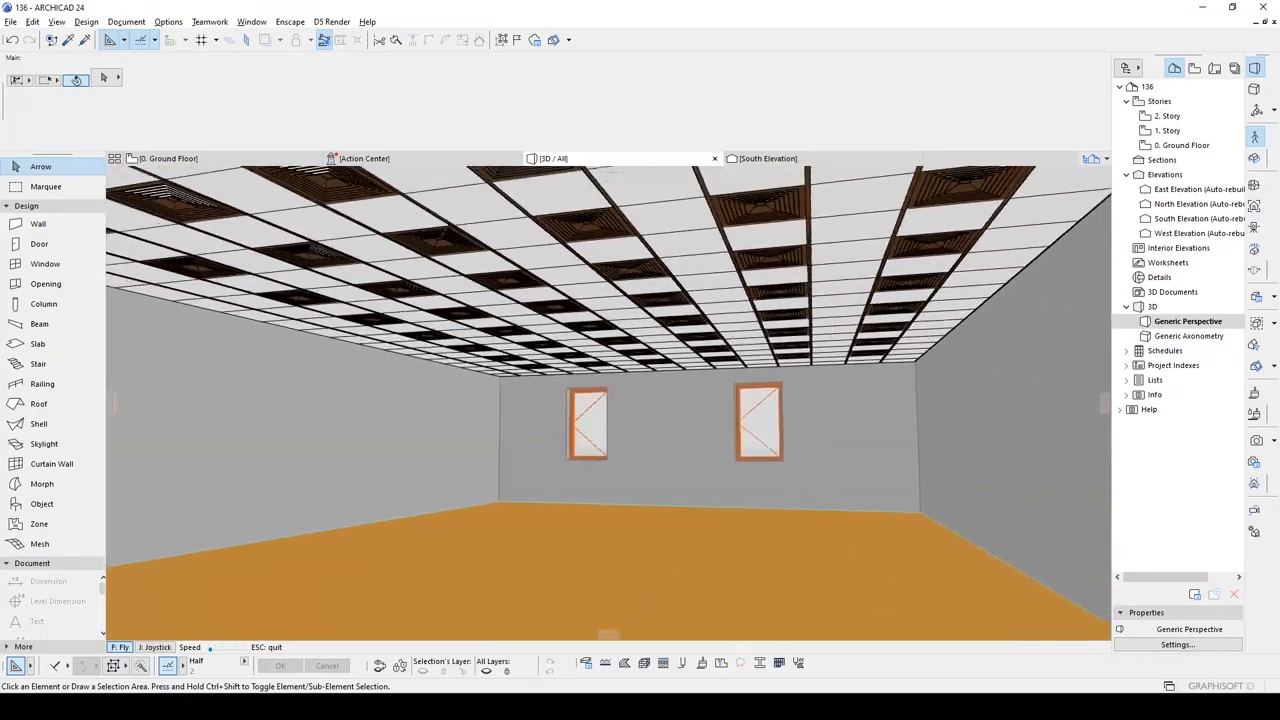
key(Escape)
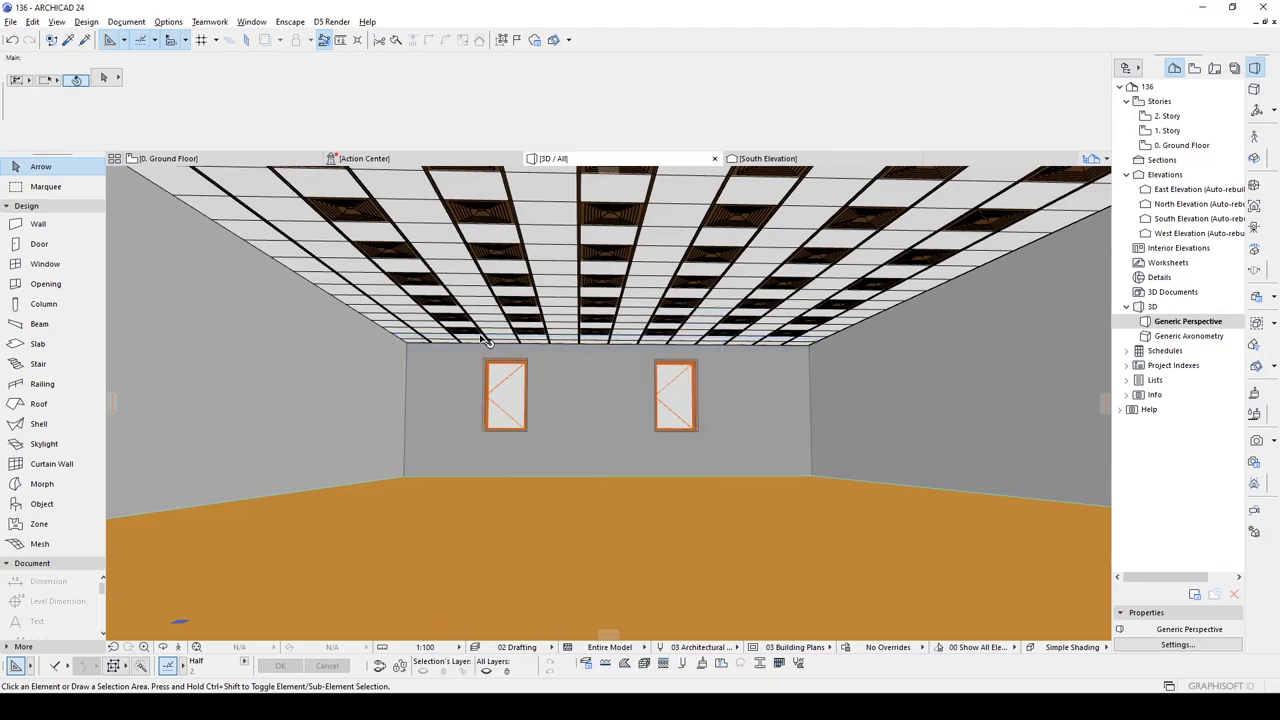
key(F2)
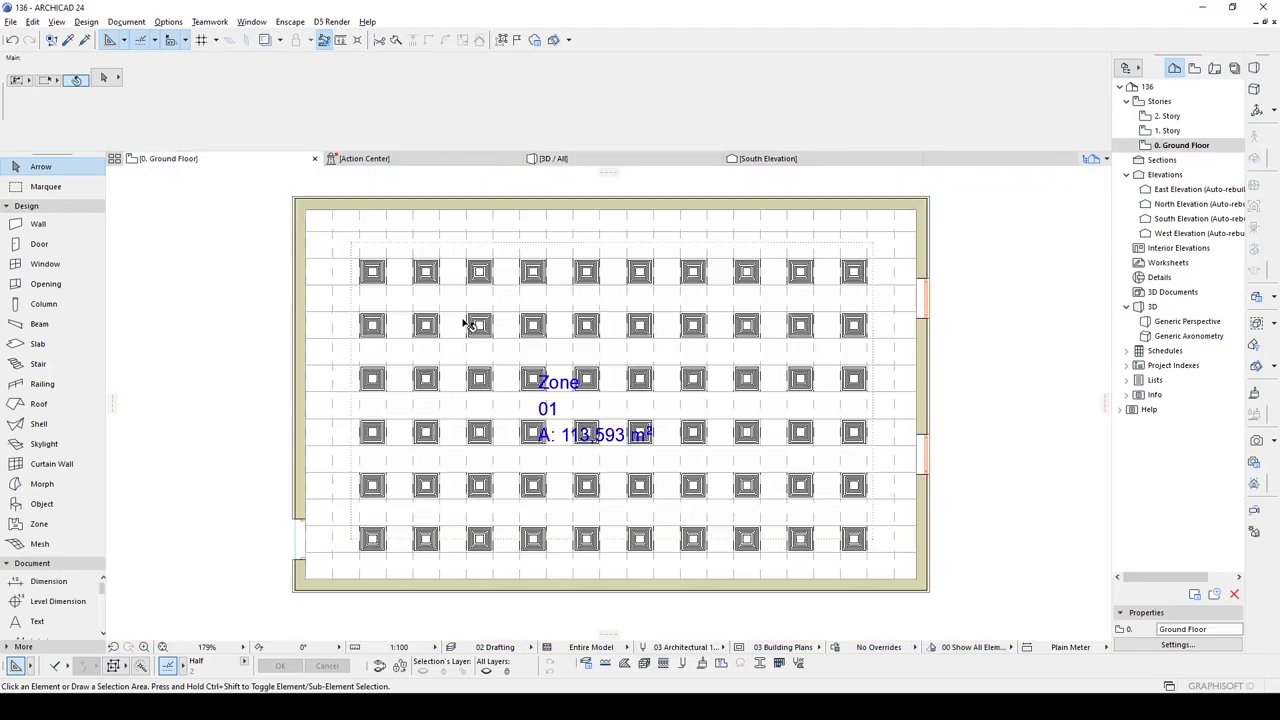
- Shrink the ceiling's selection area to the upper middle block of four by two ventilation accessories
click(351, 245)
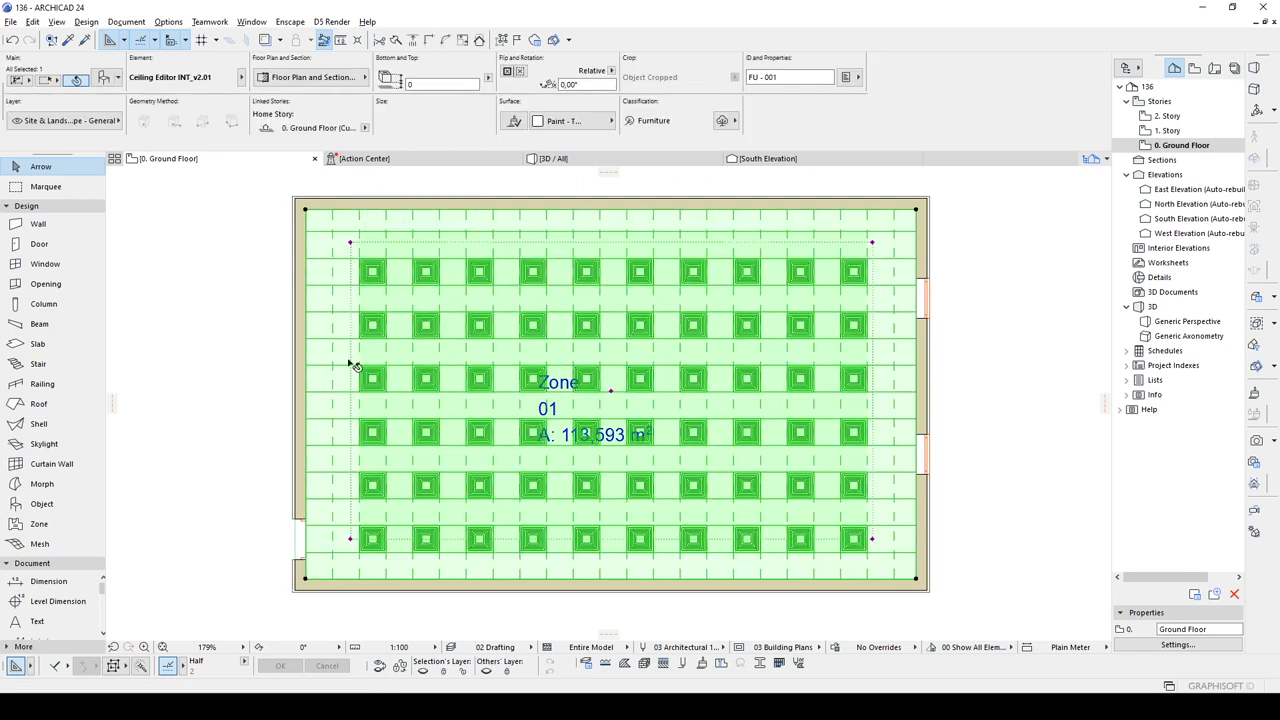
click(351, 541)
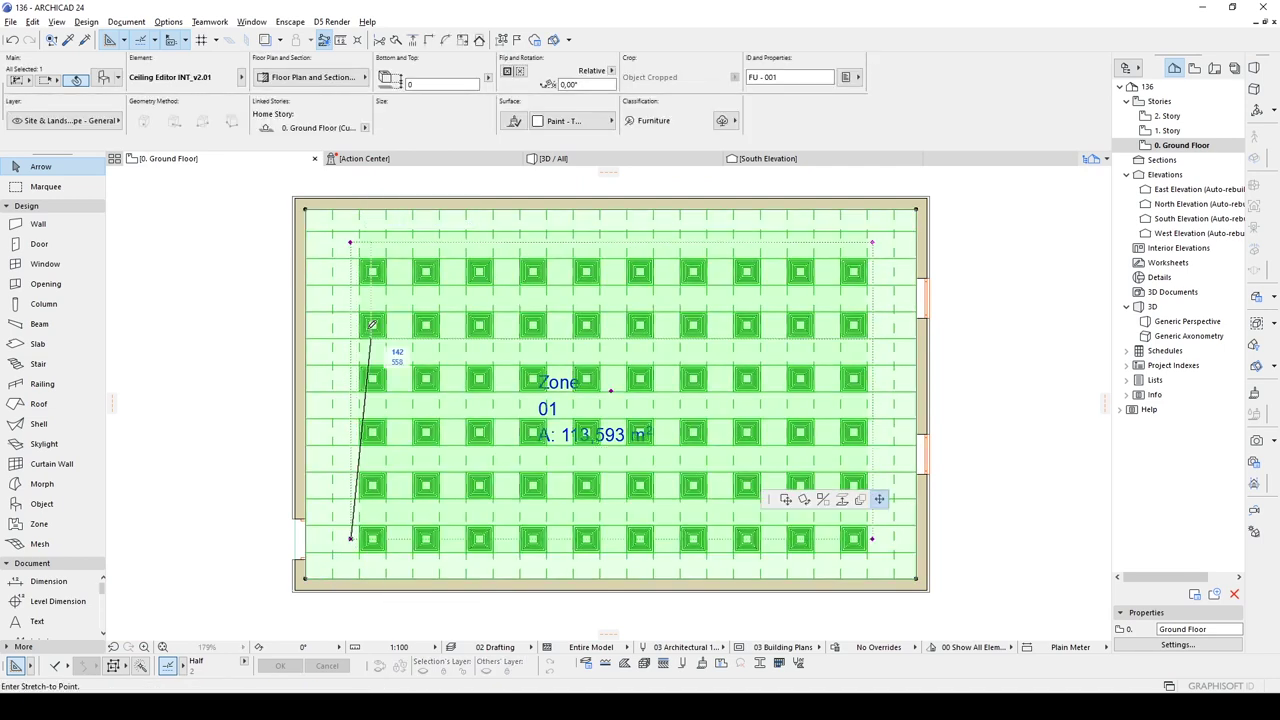
click(508, 352)
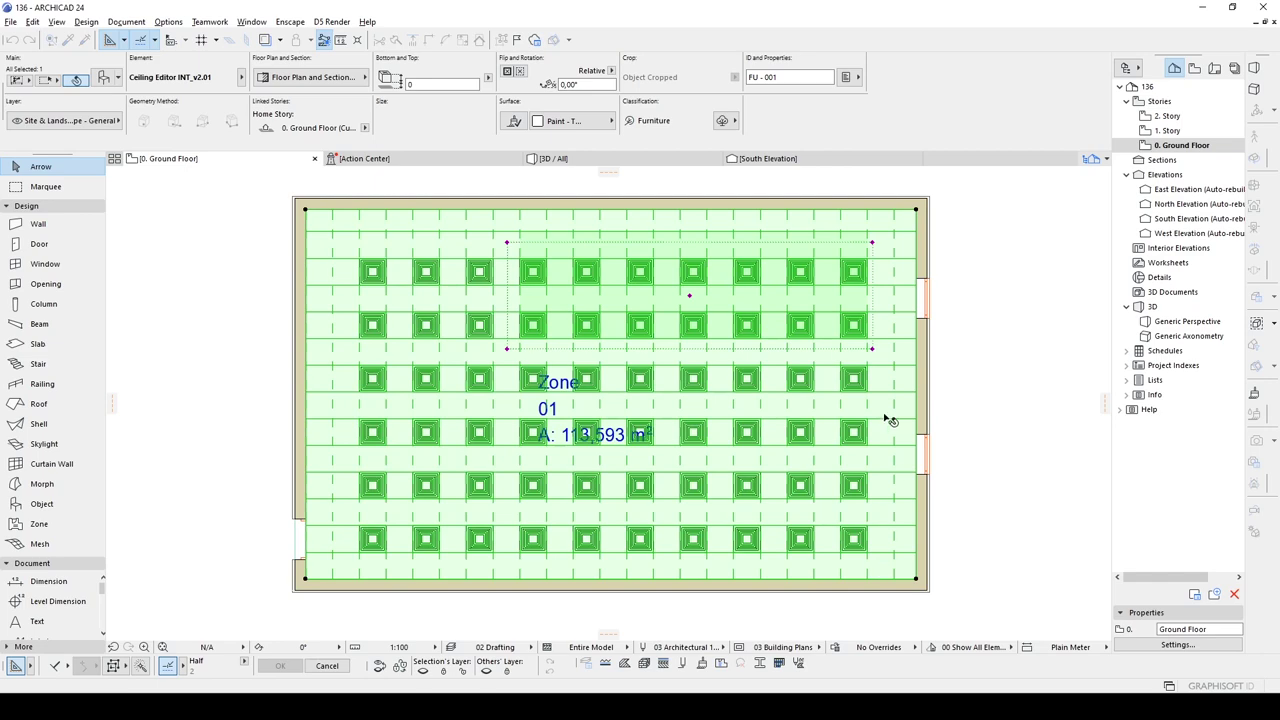
click(872, 348)
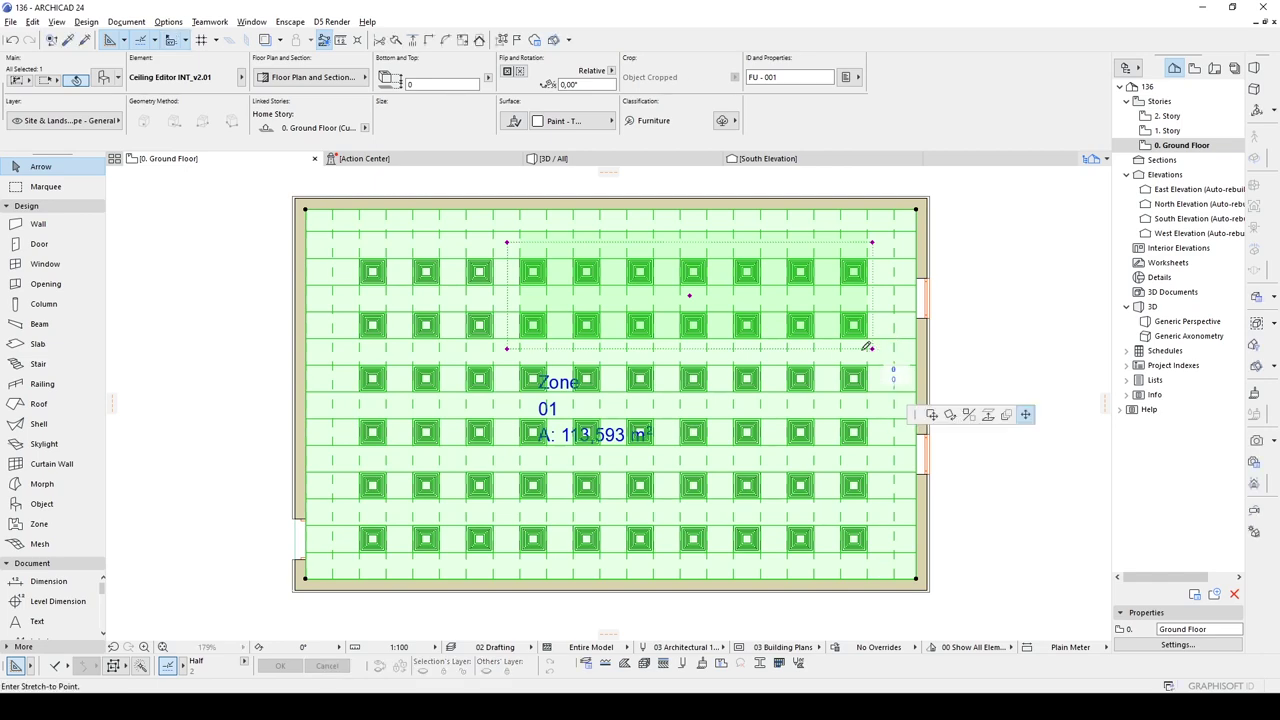
click(714, 348)
scroll(677, 271, up, 3)
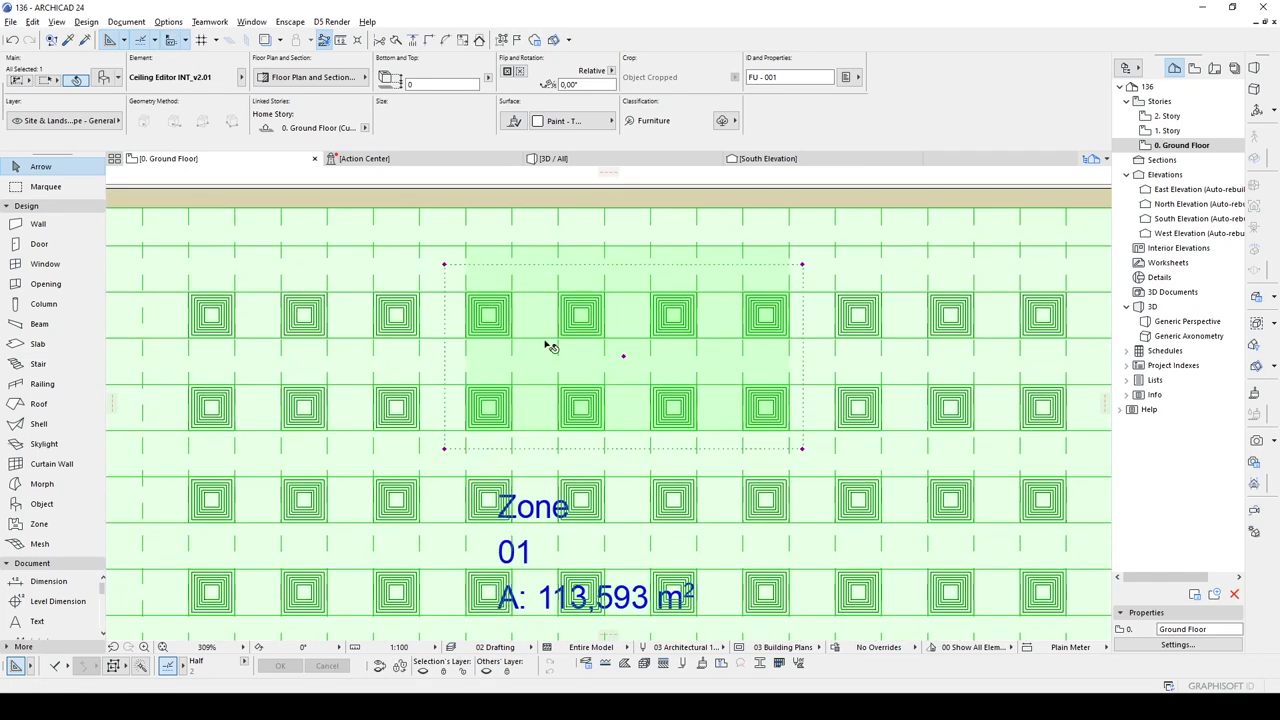
scroll(534, 294, down, 1)
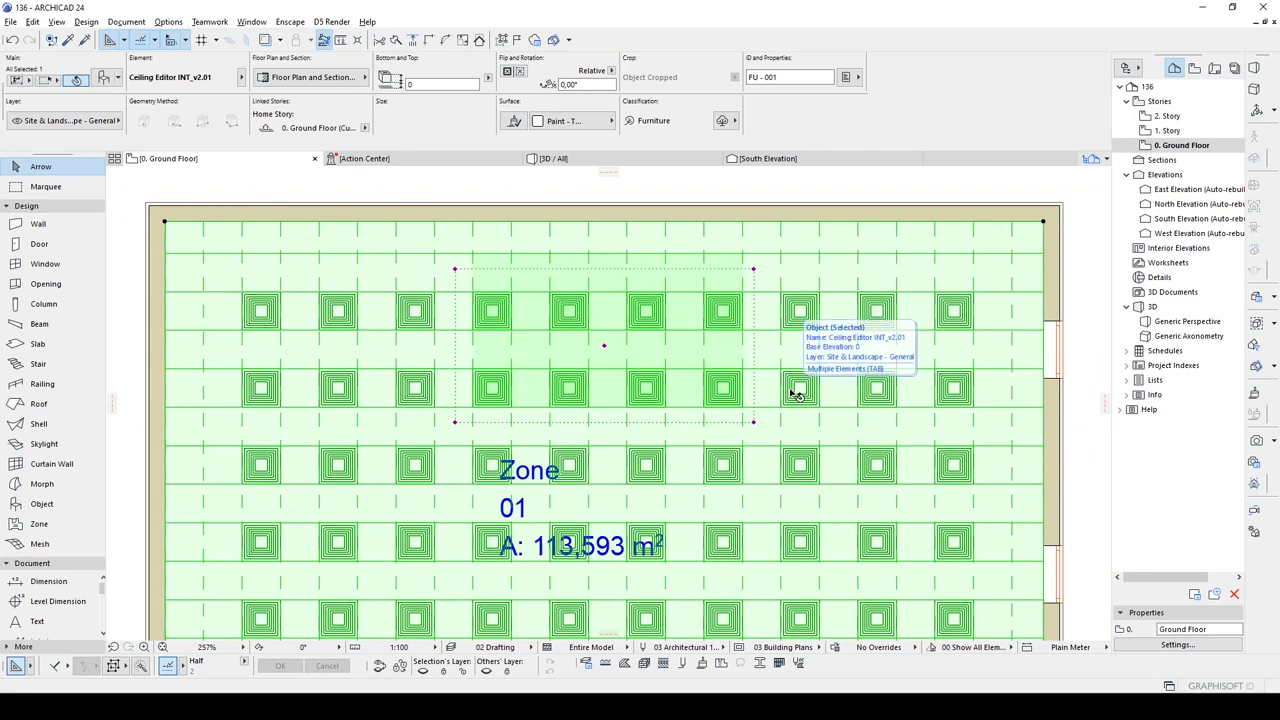
- Clear the accessories on Selected Area in the ceiling object's settings and apply the change
double_click(792, 394)
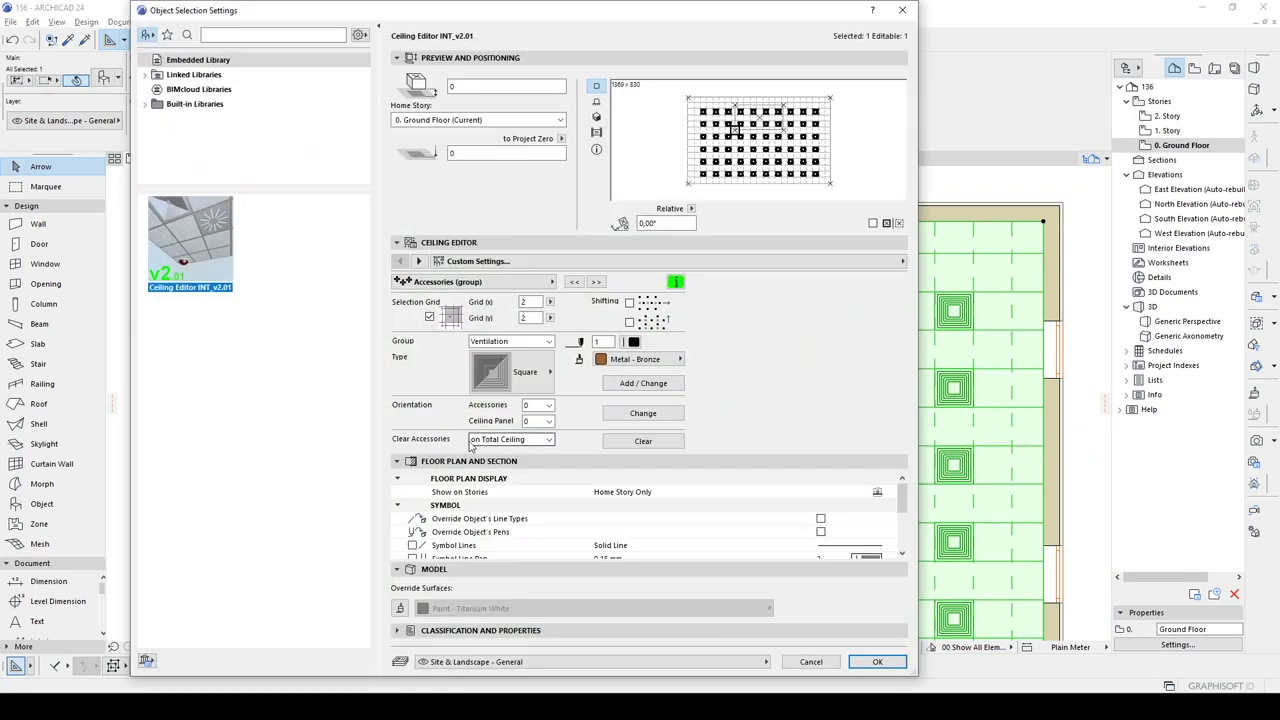
click(527, 442)
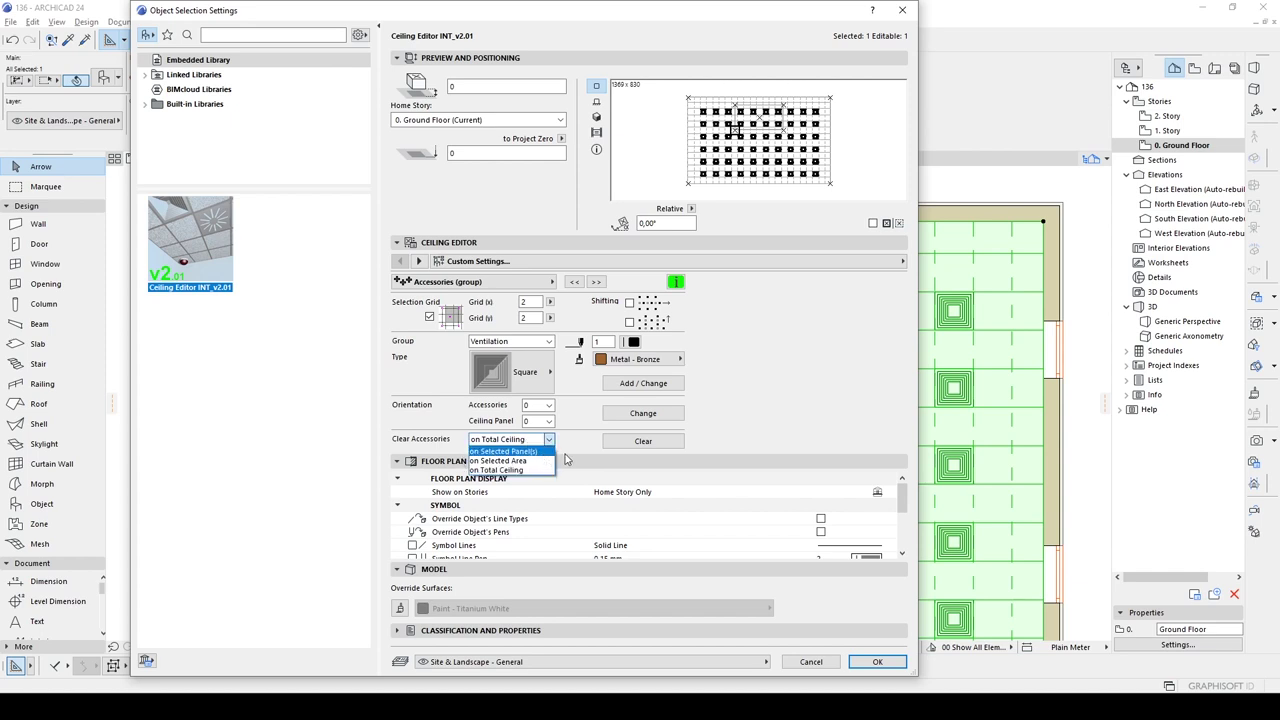
click(505, 461)
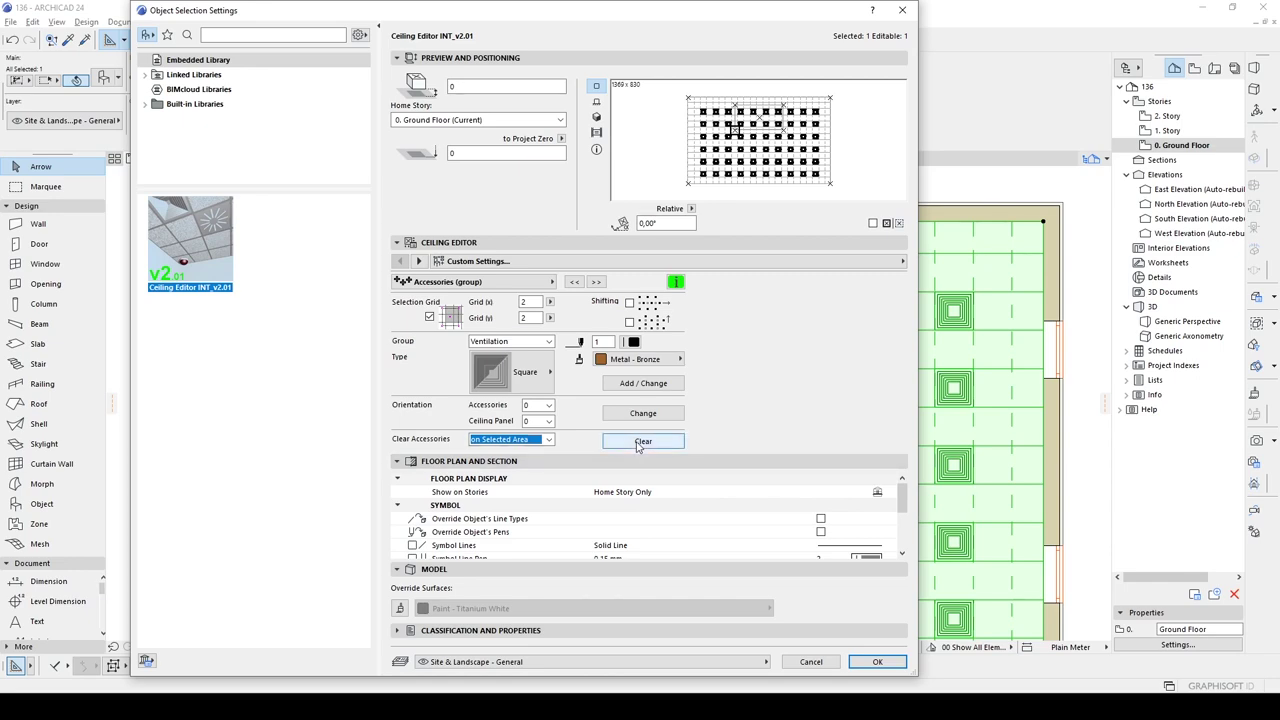
click(638, 443)
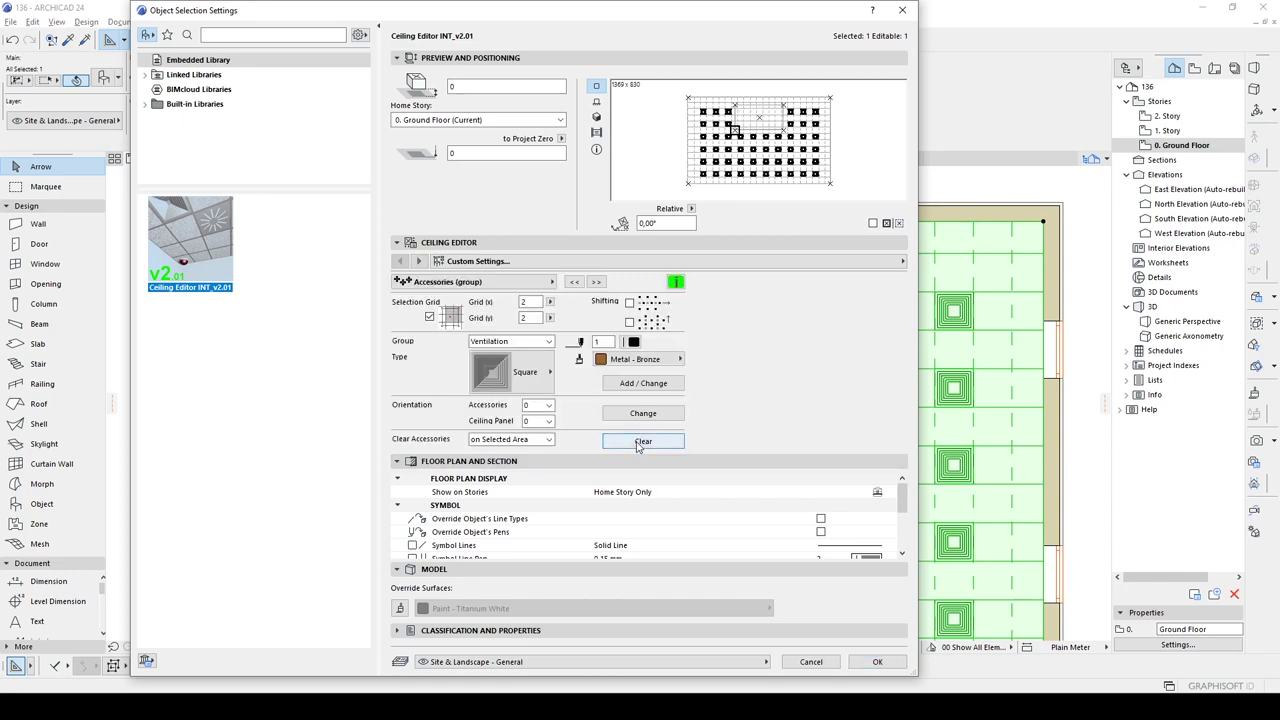
click(880, 662)
scroll(580, 322, down, 3)
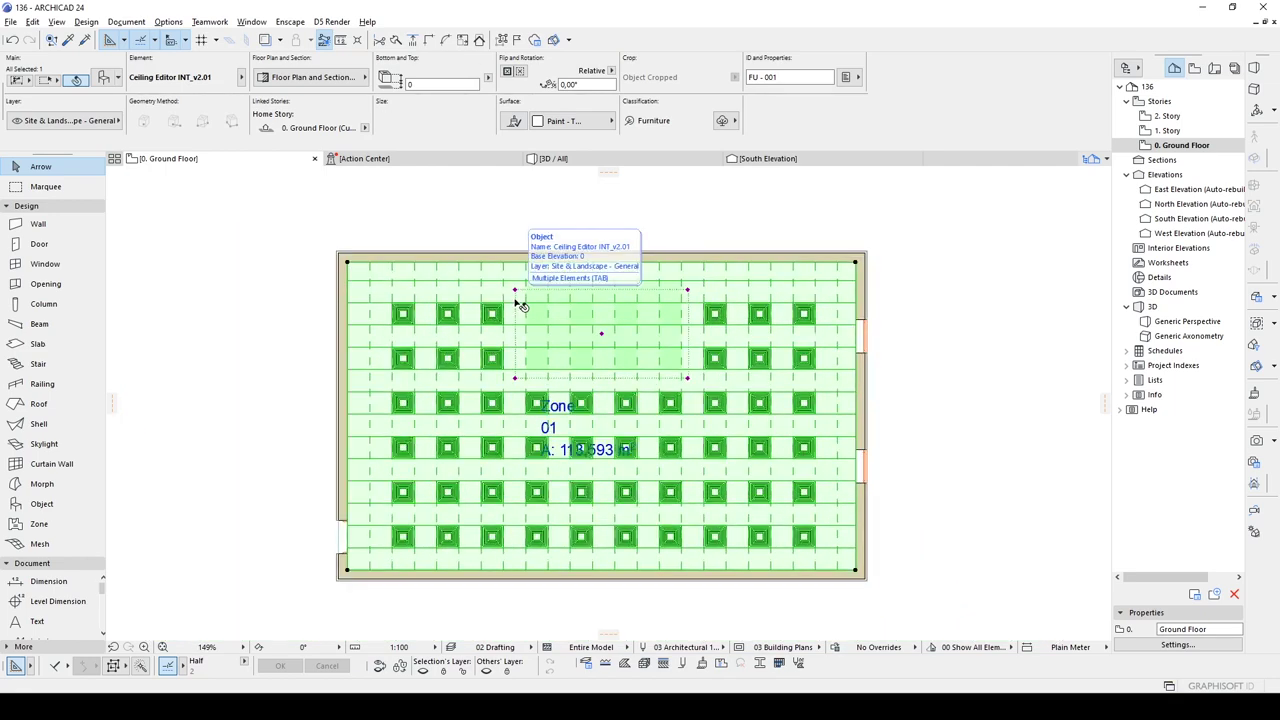
- Review the ceiling object's ventilation accessory types and its appearance, support information and editing tool settings
double_click(520, 305)
click(500, 373)
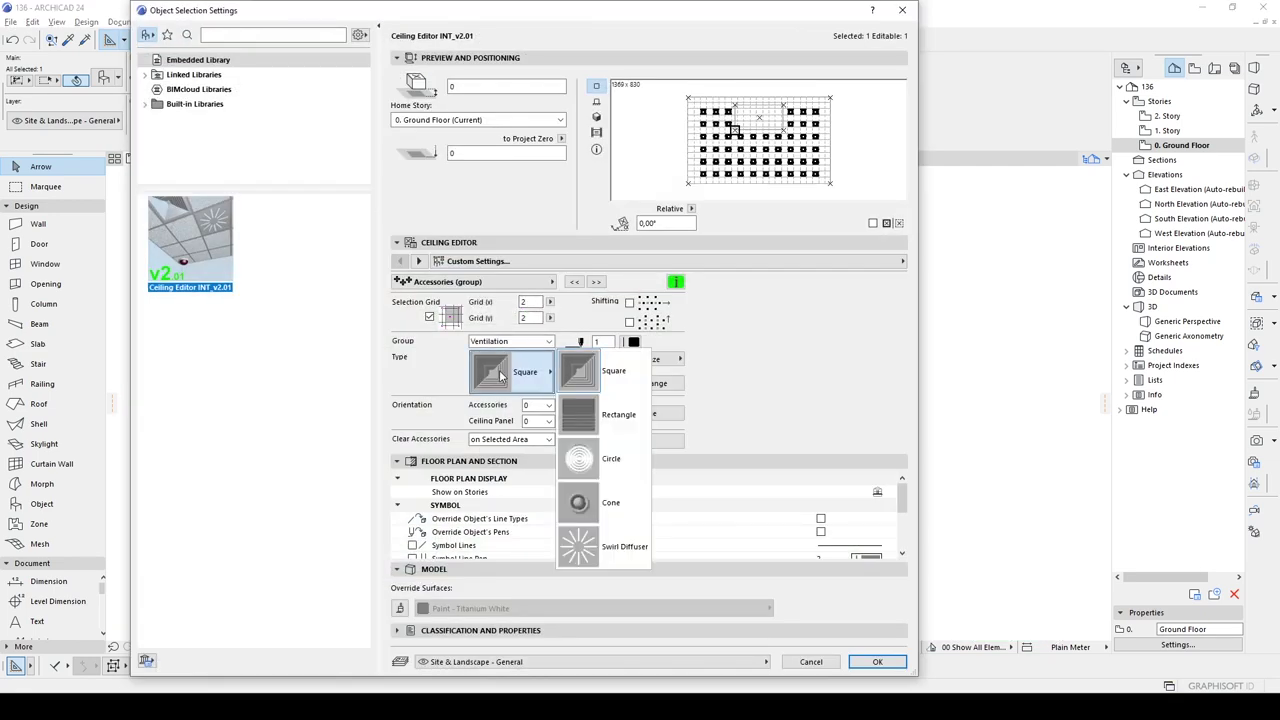
click(483, 374)
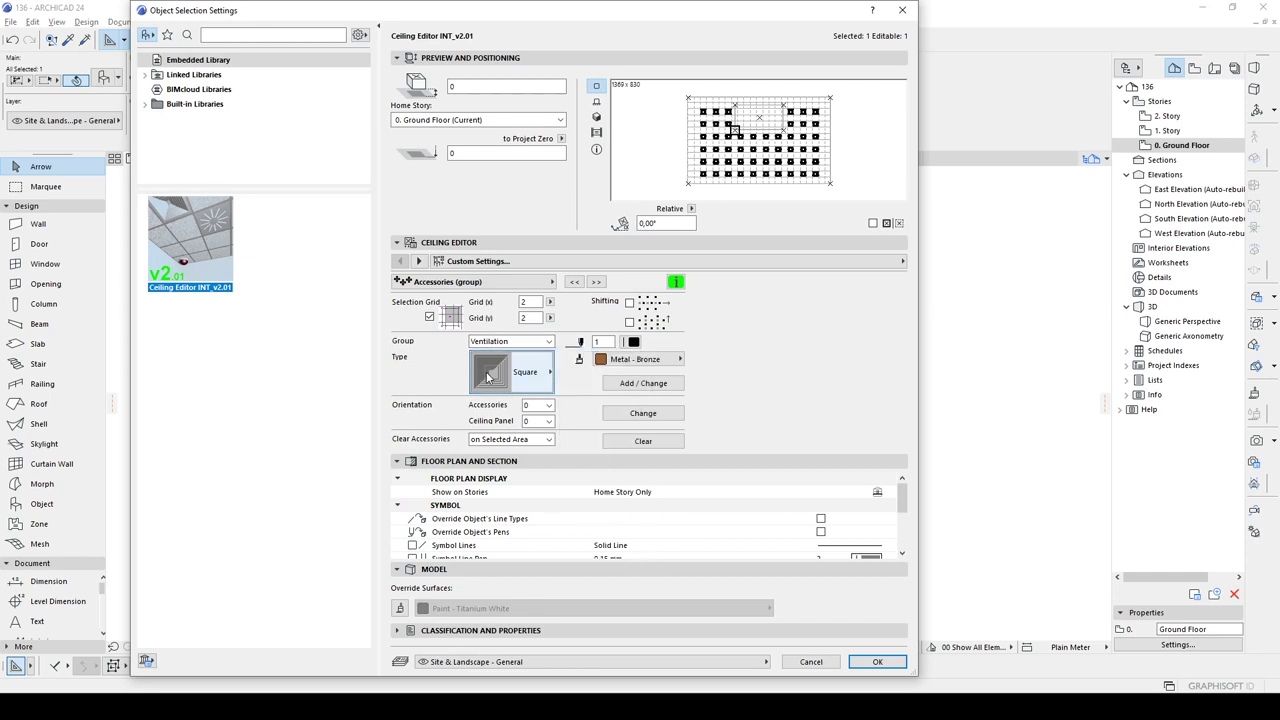
click(600, 283)
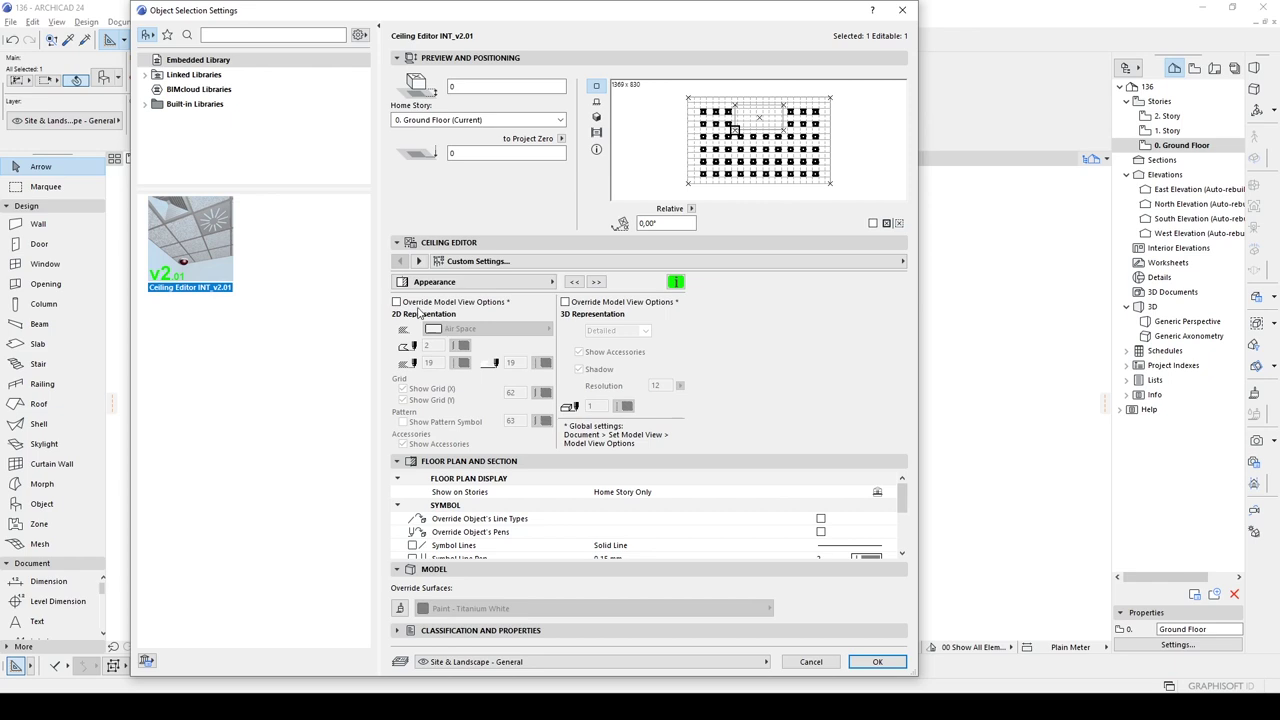
click(596, 282)
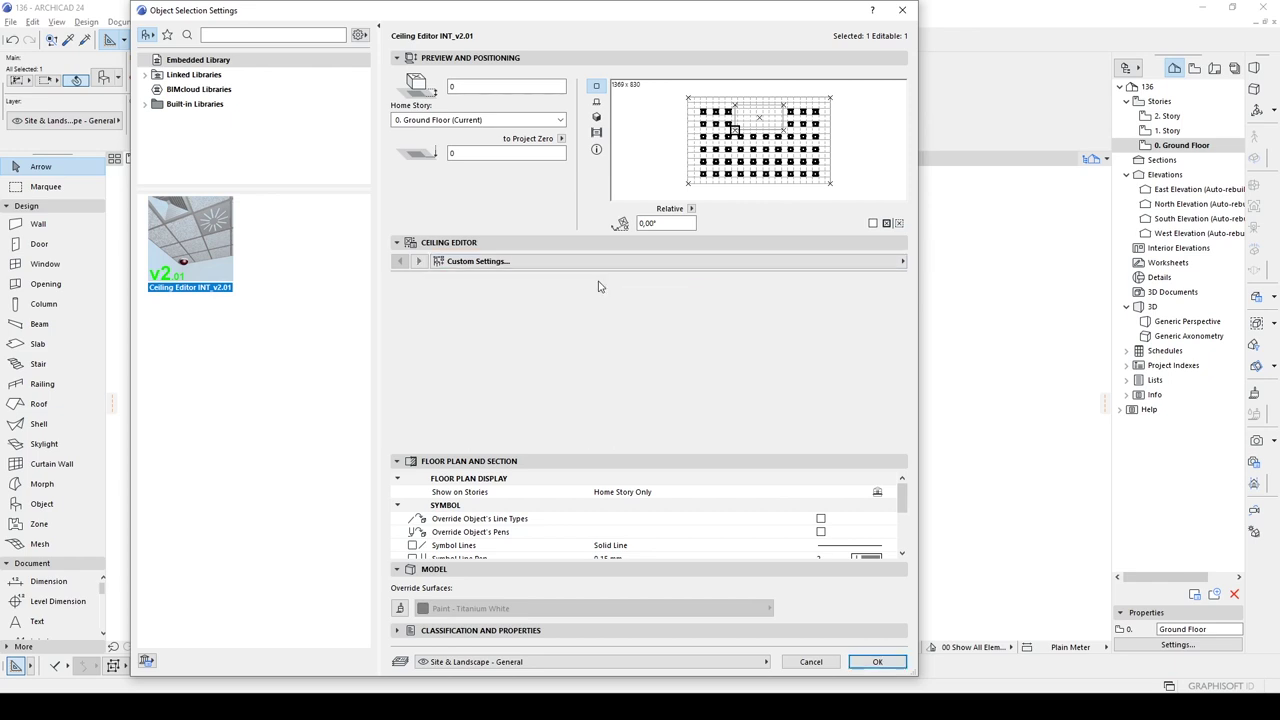
click(596, 282)
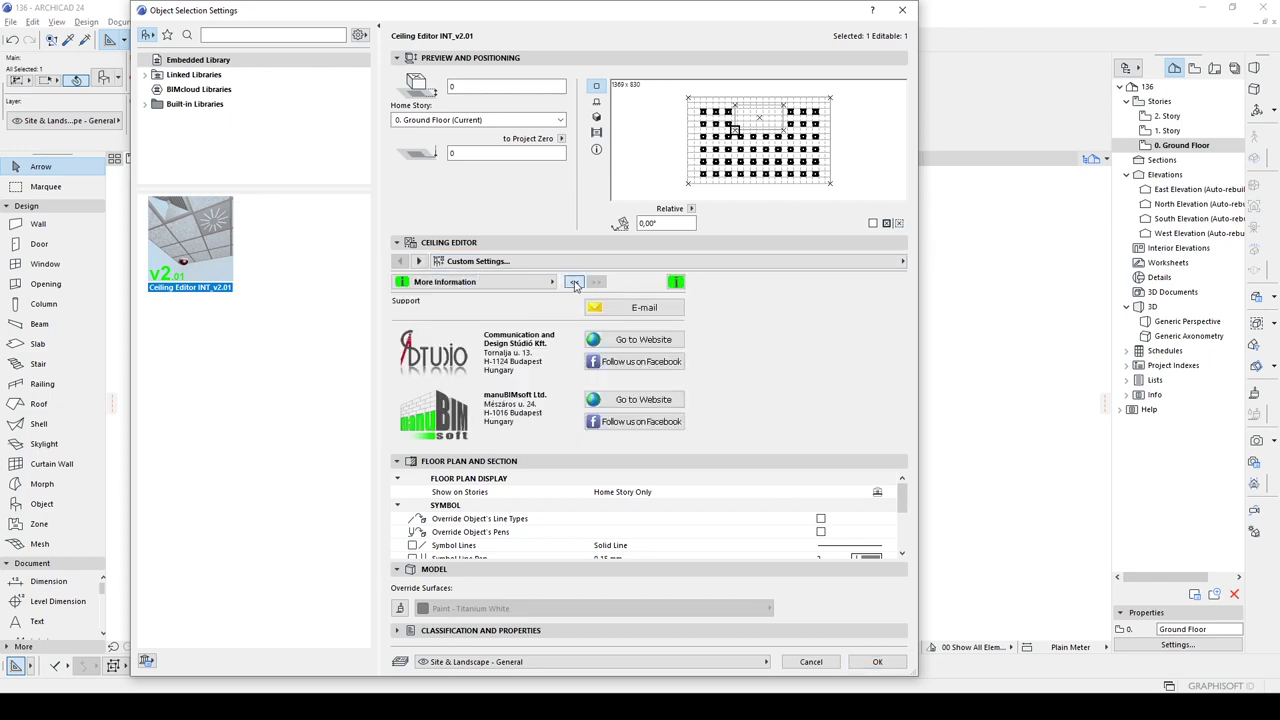
click(575, 283)
click(575, 283)
click(575, 283)
click(577, 284)
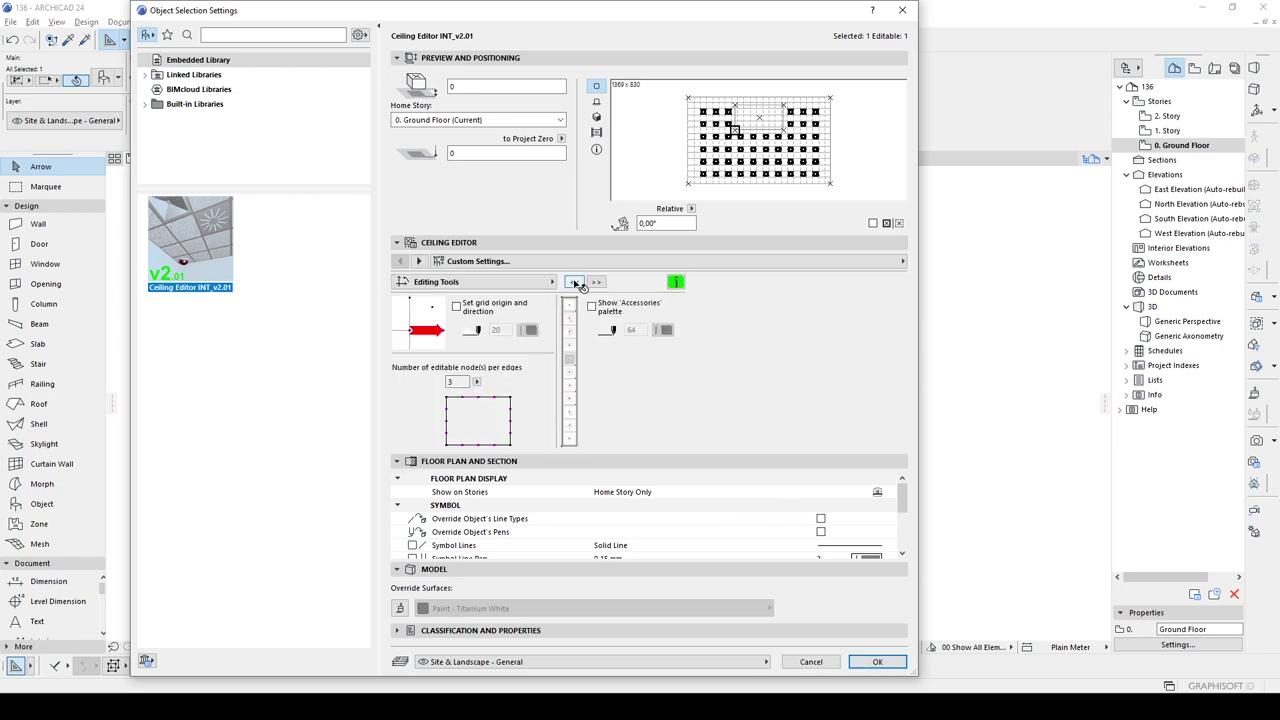
- Search the object library for CEILING, then download and embed the Armstrong Dune Mineral Suspended Ceiling object
click(233, 35)
text(CEILING)
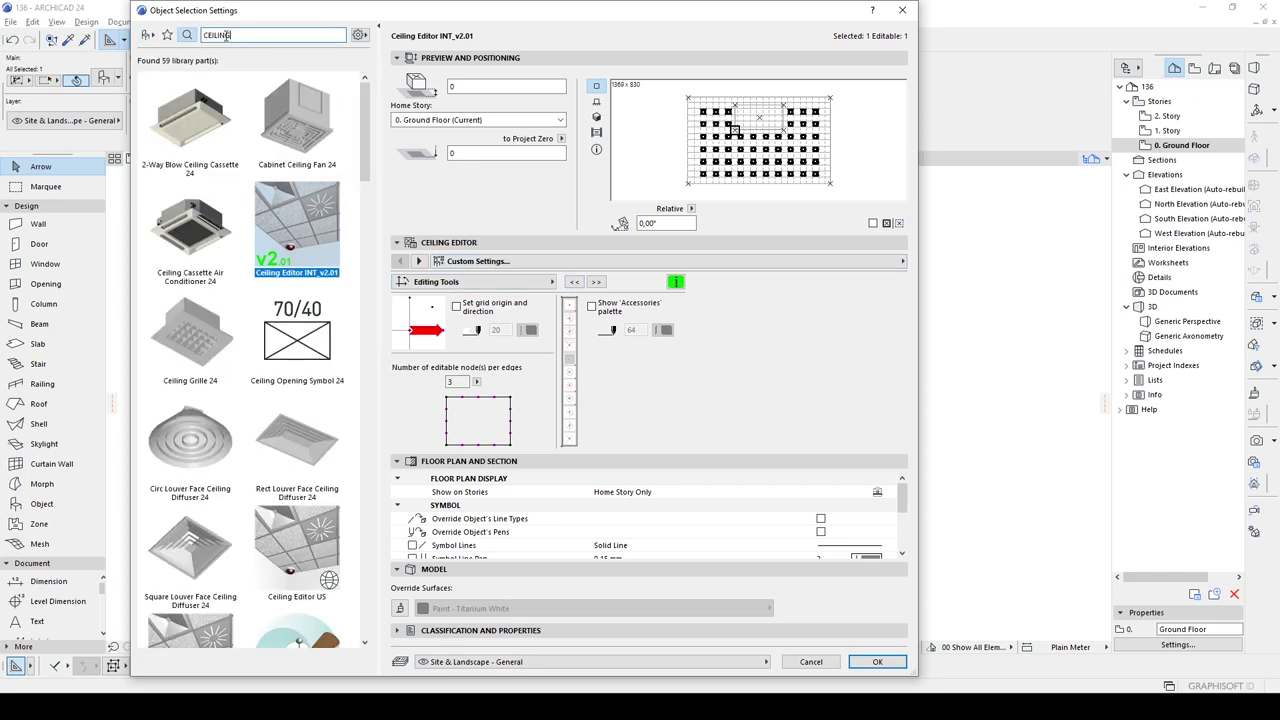
drag(366, 97, 425, 405)
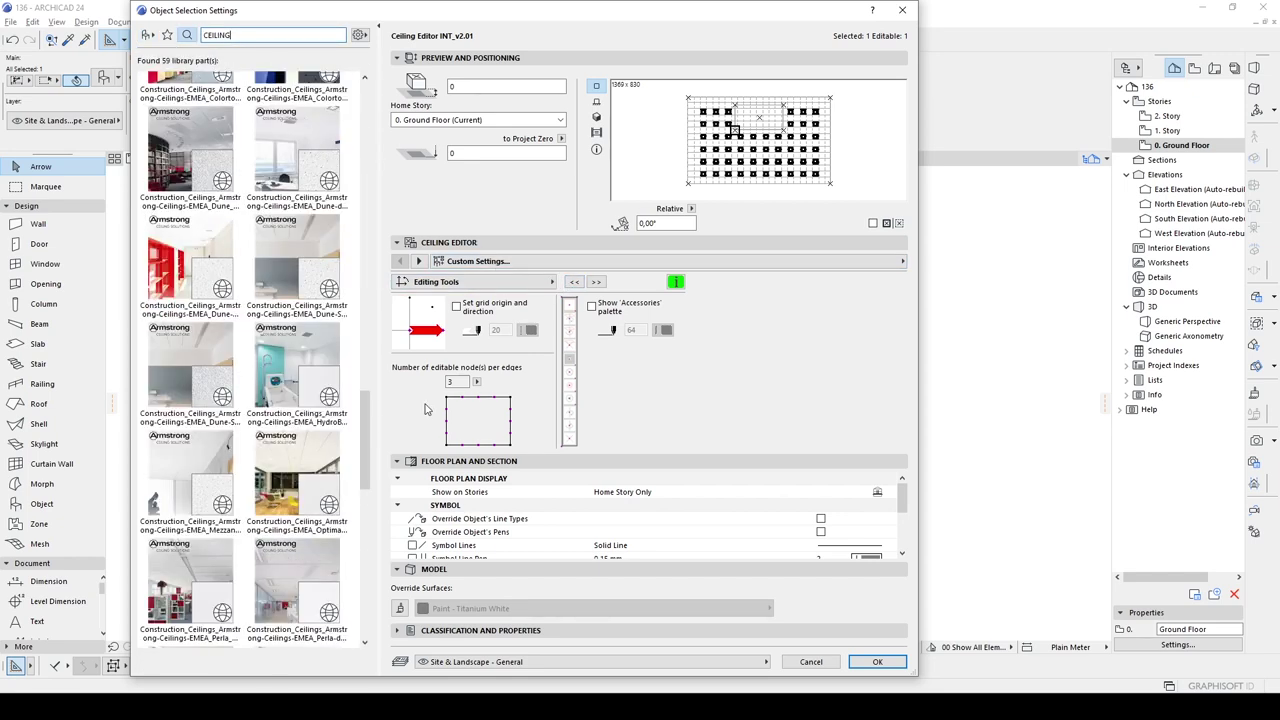
click(185, 140)
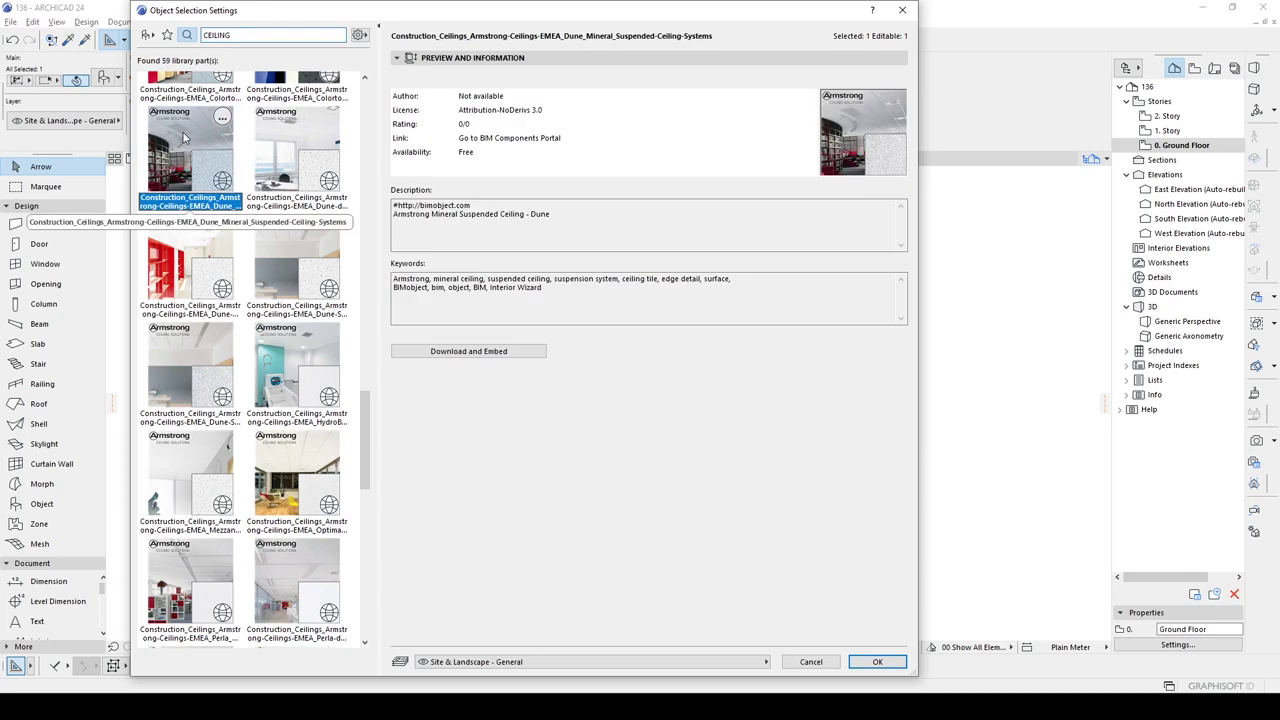
click(465, 352)
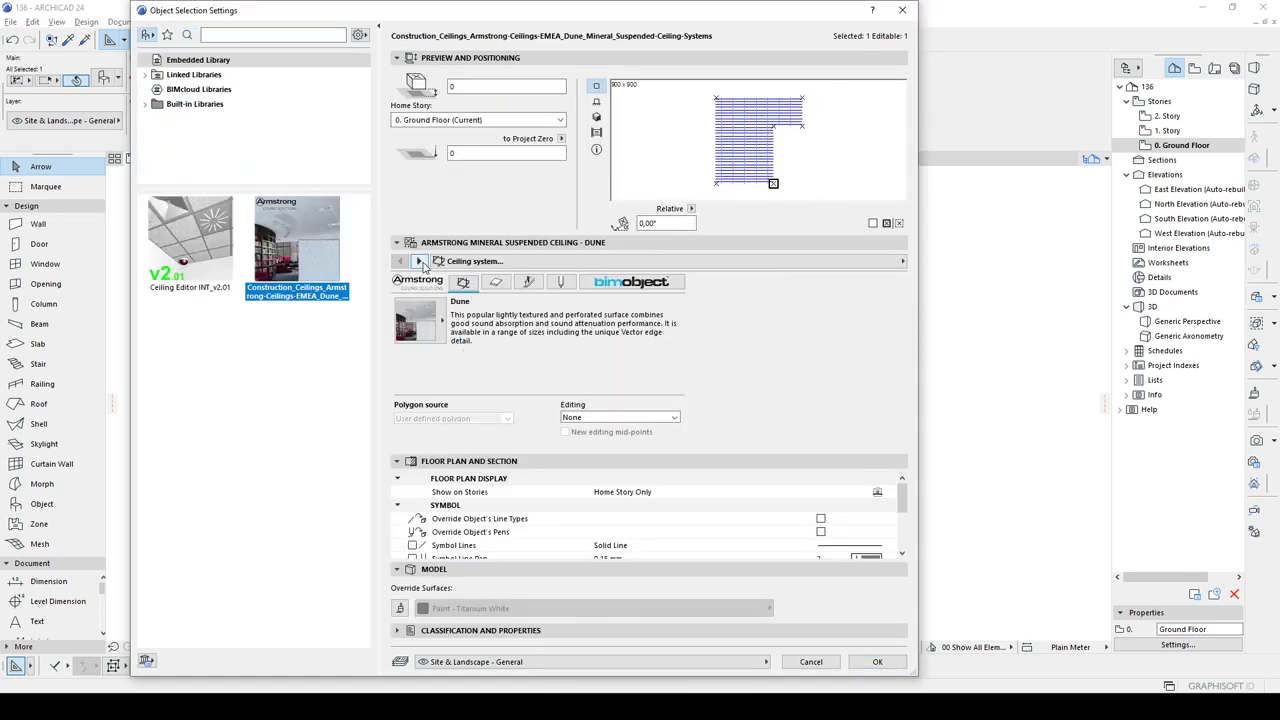
- Review the Dune ceiling tile's edge options, picking the MicroLook edge detail and the L-profile
click(420, 261)
click(540, 348)
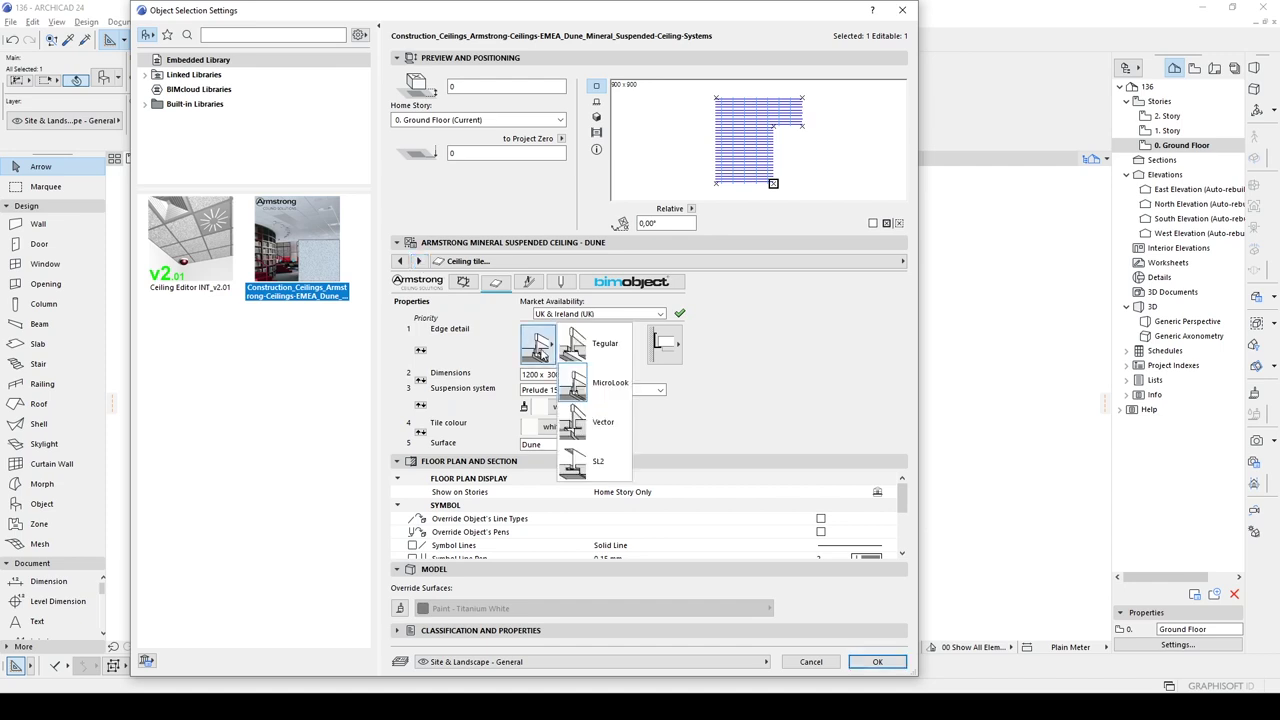
click(575, 383)
click(662, 343)
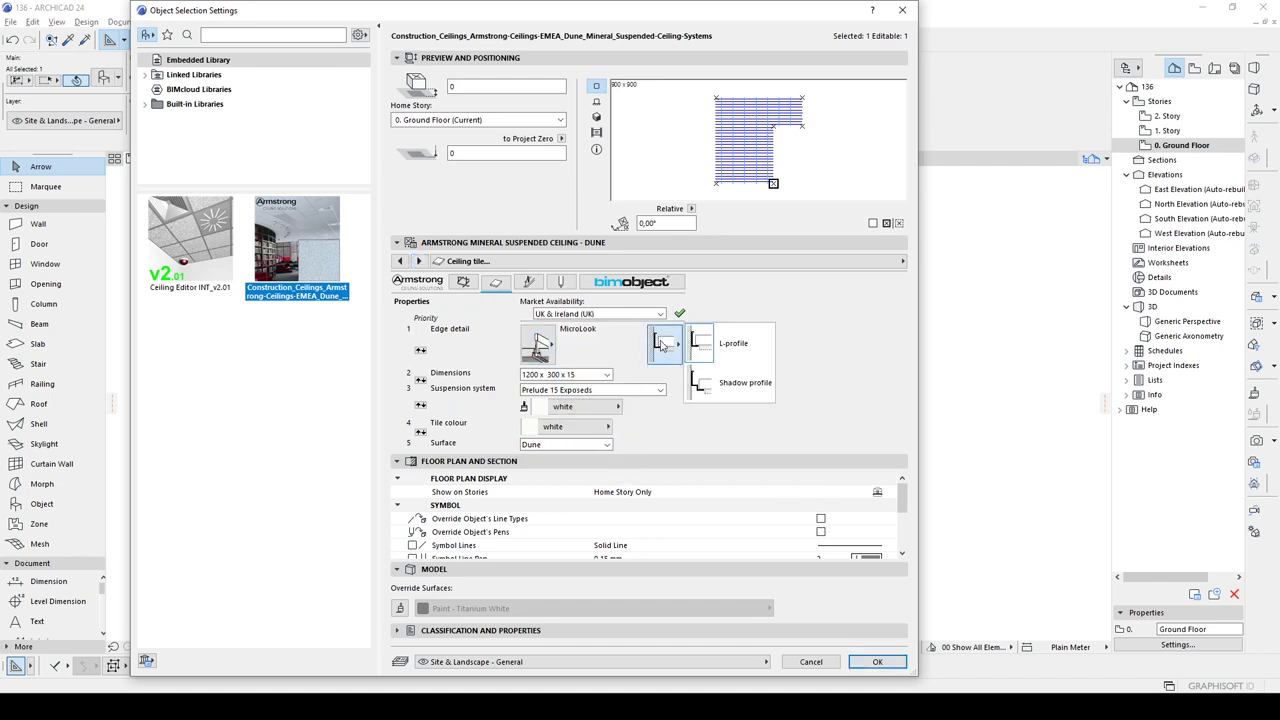
click(745, 342)
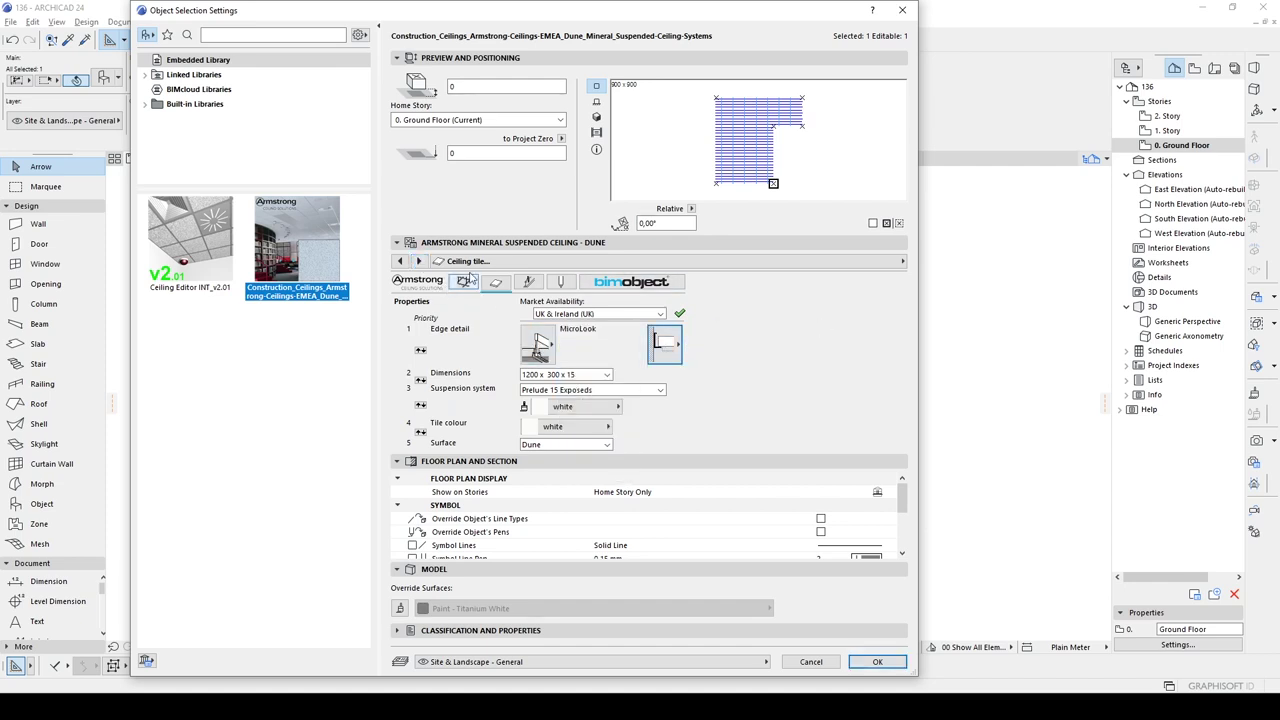
- Examine the Dune ceiling's suspension hanger types, product information and 2D and 3D representation settings
click(420, 261)
click(420, 261)
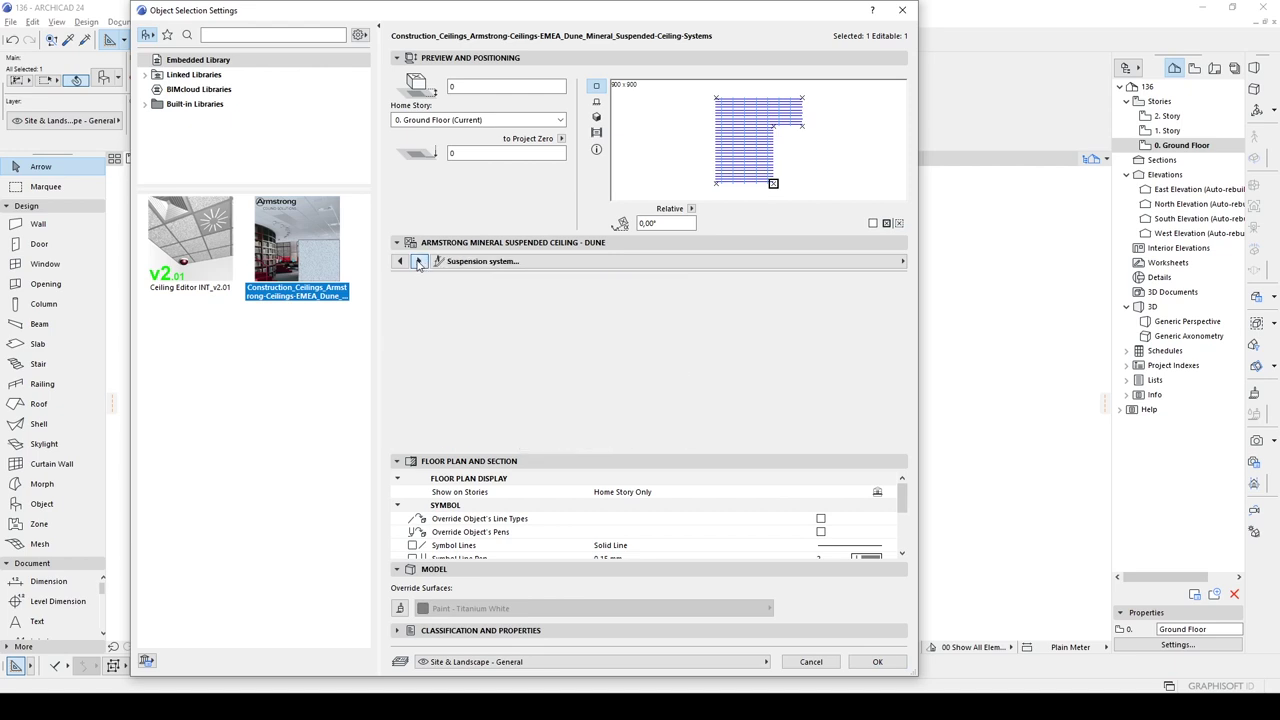
click(400, 261)
click(426, 318)
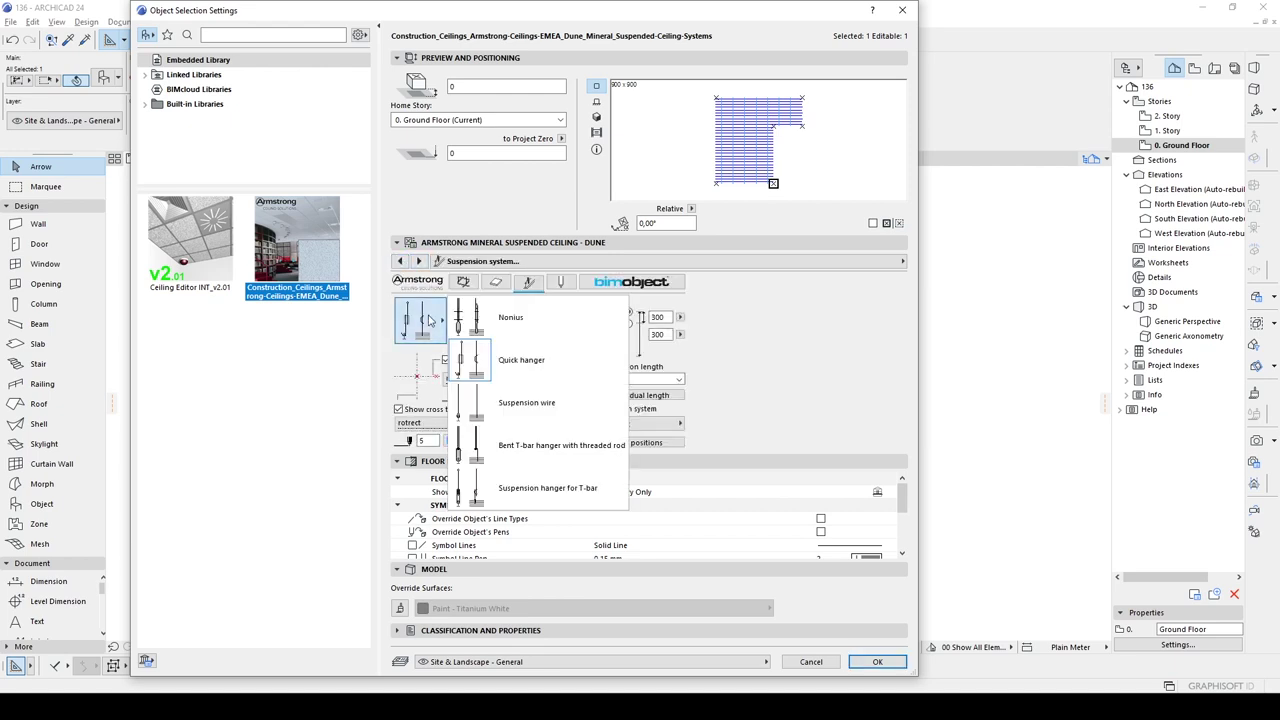
click(800, 385)
click(420, 261)
click(420, 261)
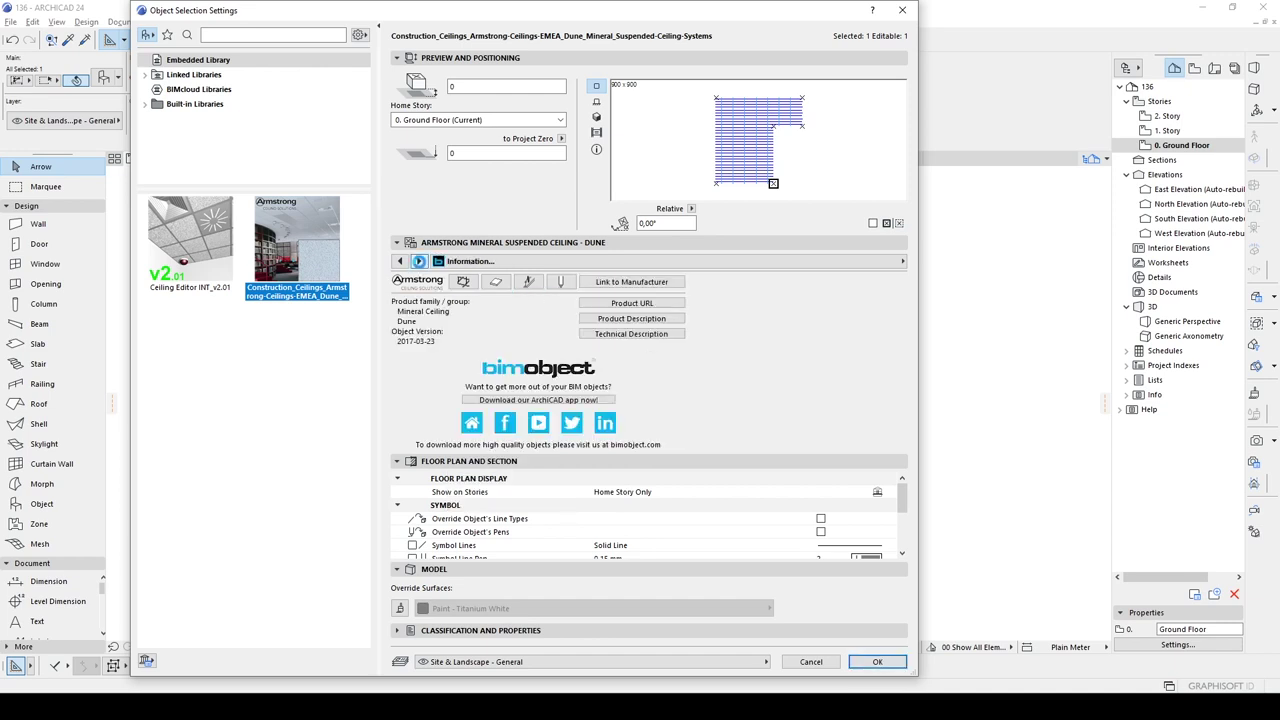
click(400, 261)
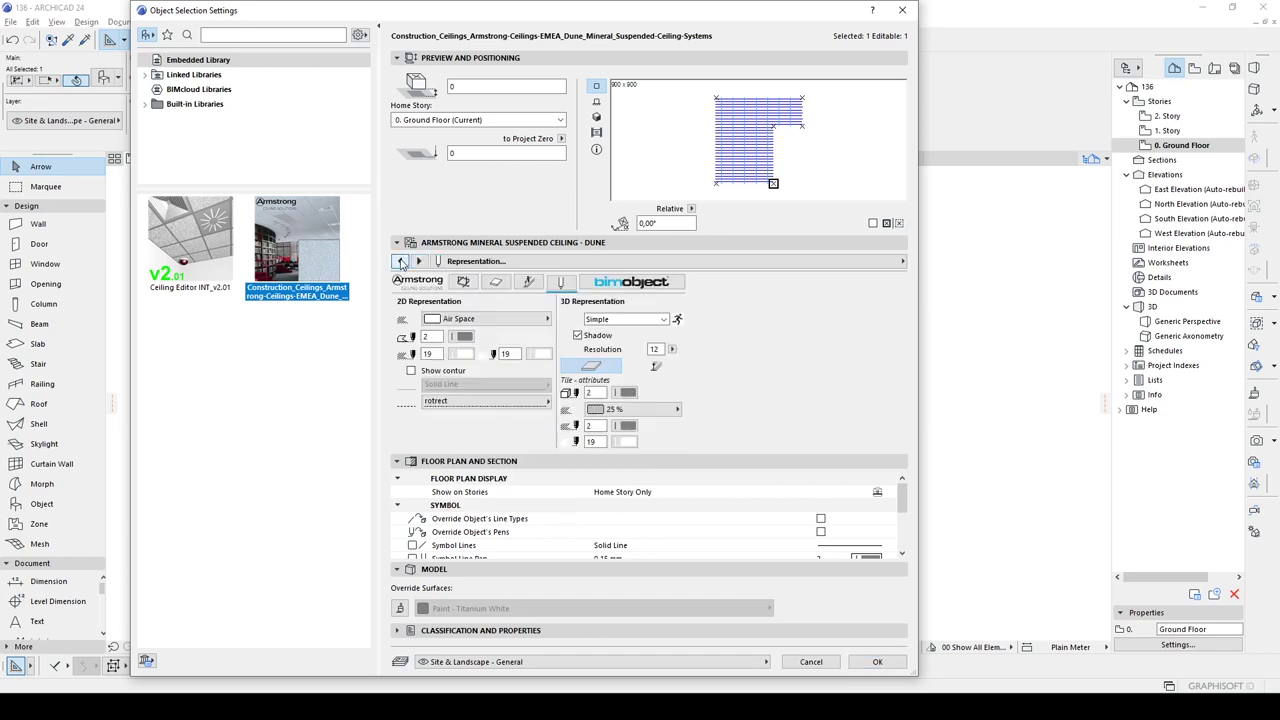
- Replace the selected ceiling with the Armstrong Dune ceiling and move it by its lower corner so it overlaps the room
click(877, 663)
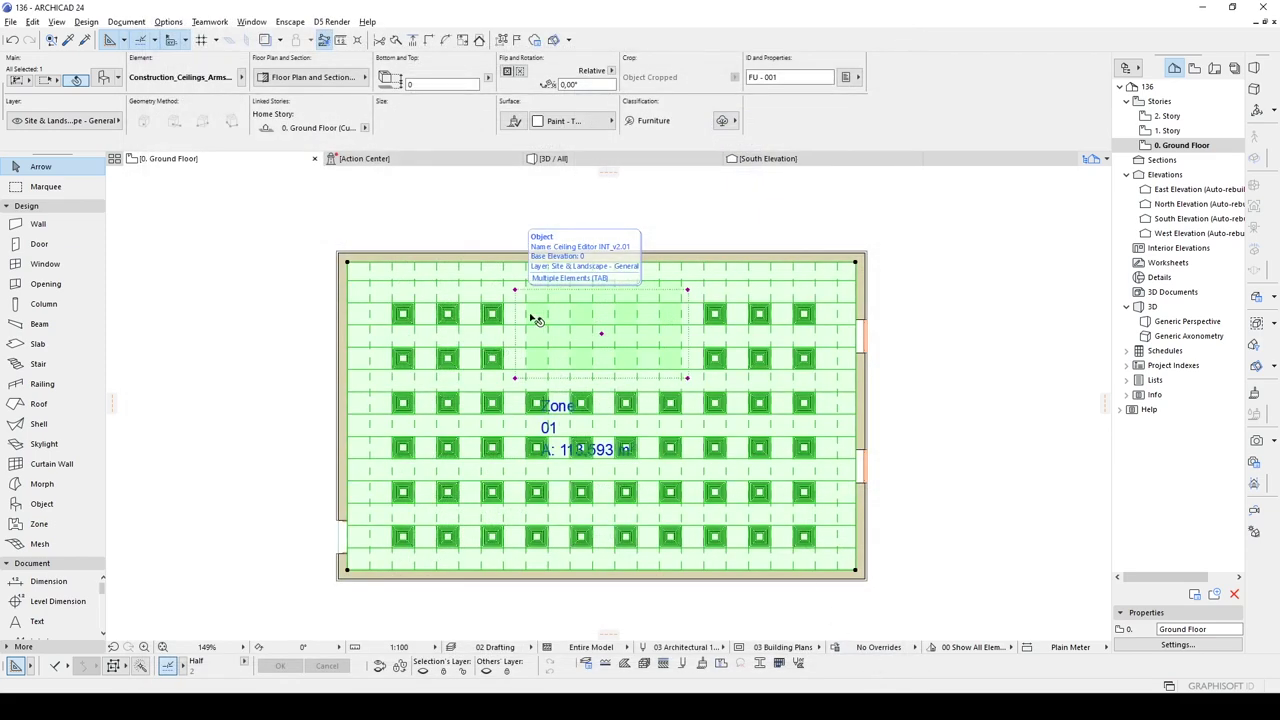
middle_drag(477, 318, 542, 388)
key(ctrl+d)
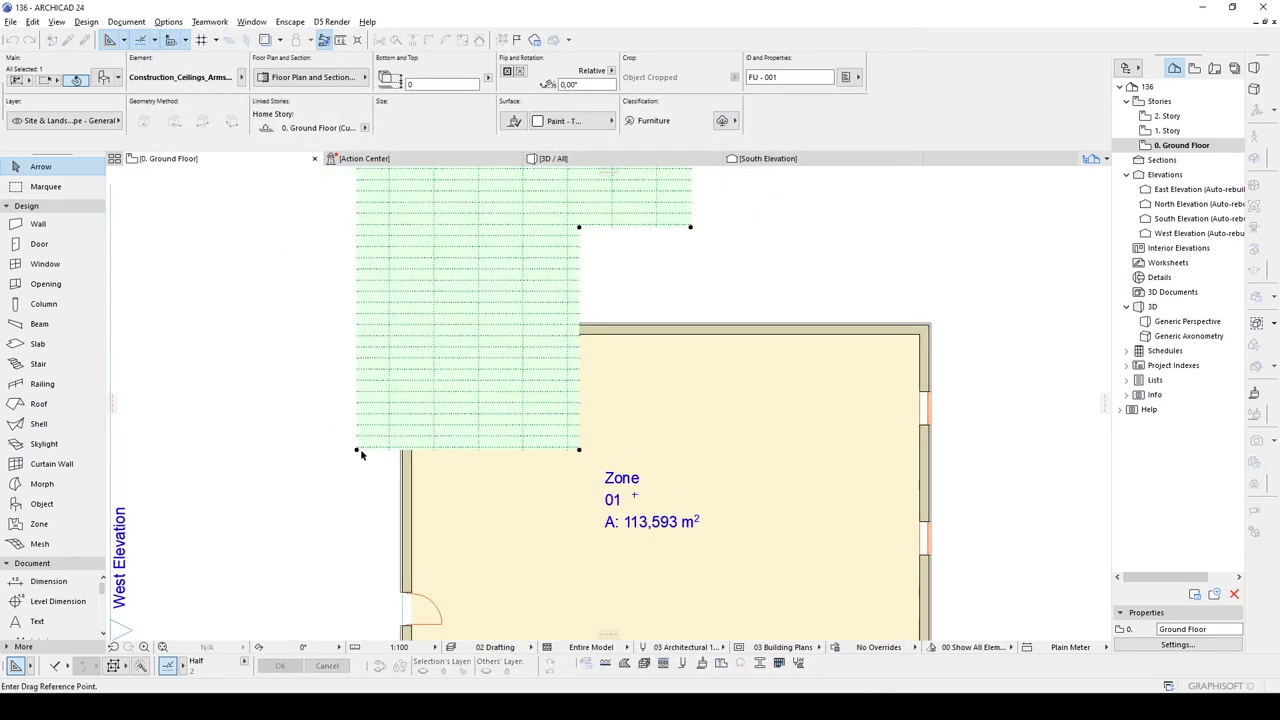
click(357, 449)
scroll(376, 456, down, 3)
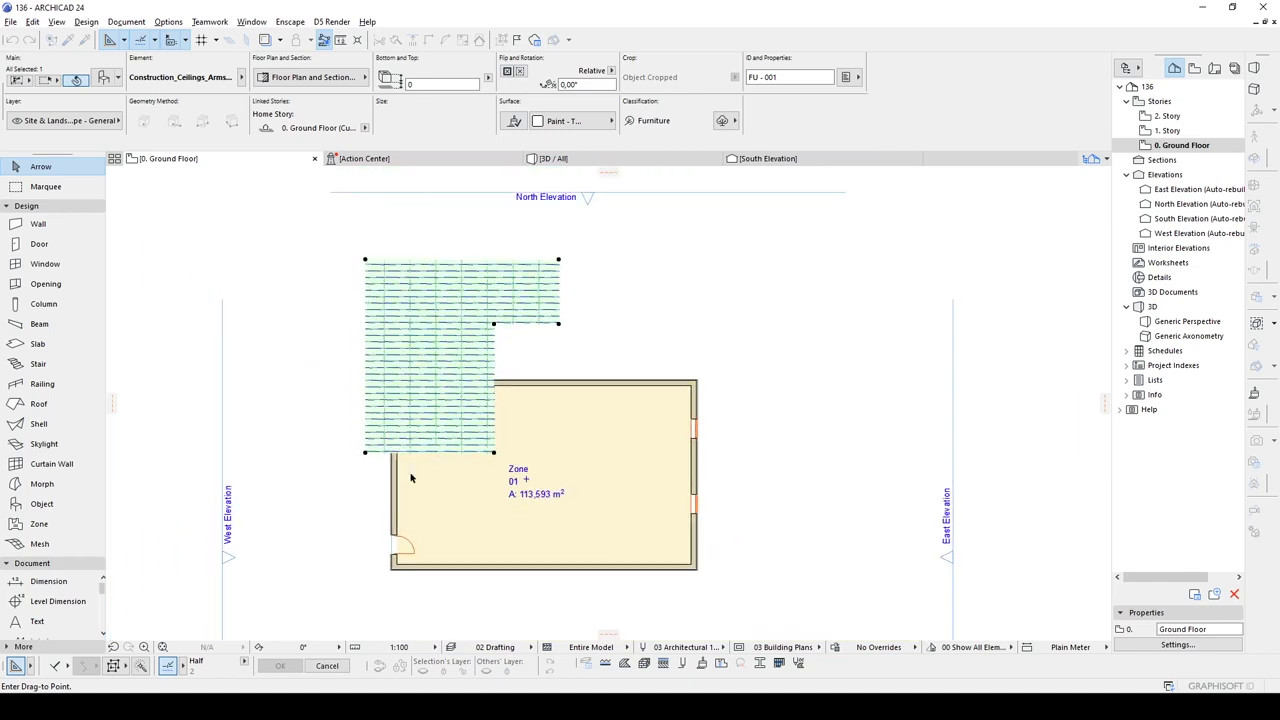
click(452, 502)
- Examine the Dune ceiling's grid and hangers in 3D from above, from outside and from inside the room
key(F3)
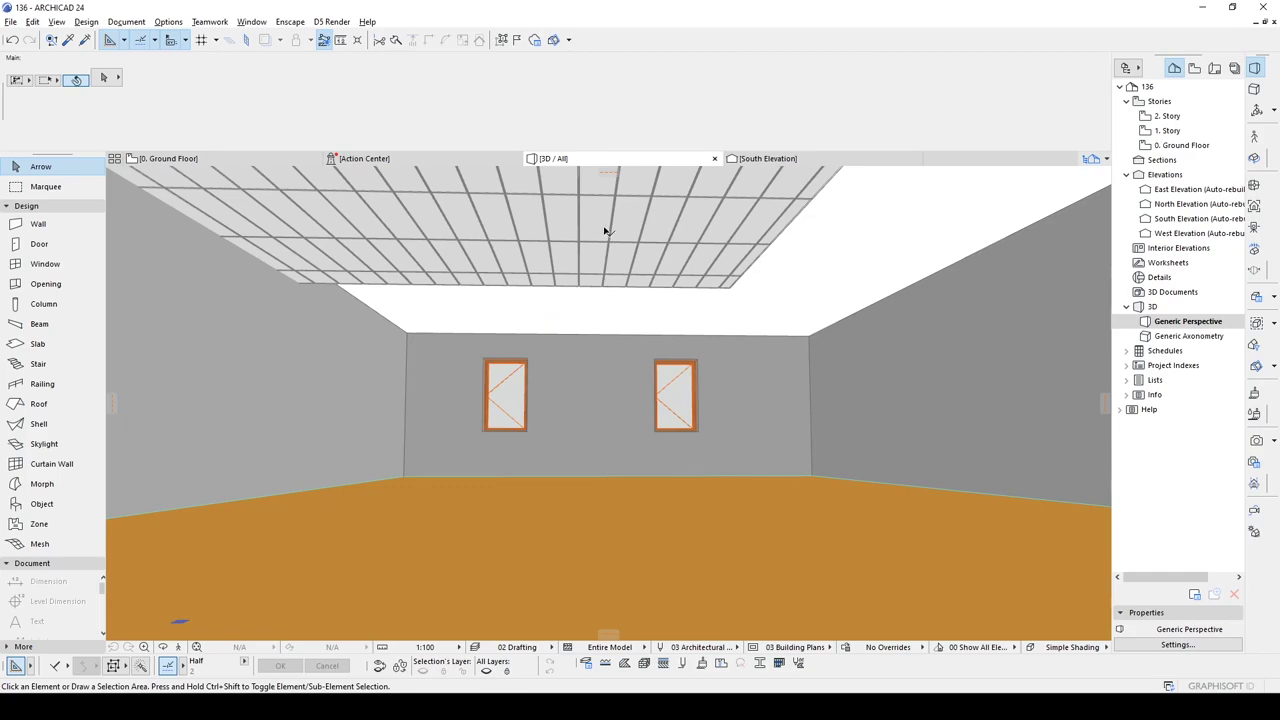
middle_drag(545, 221, 580, 560)
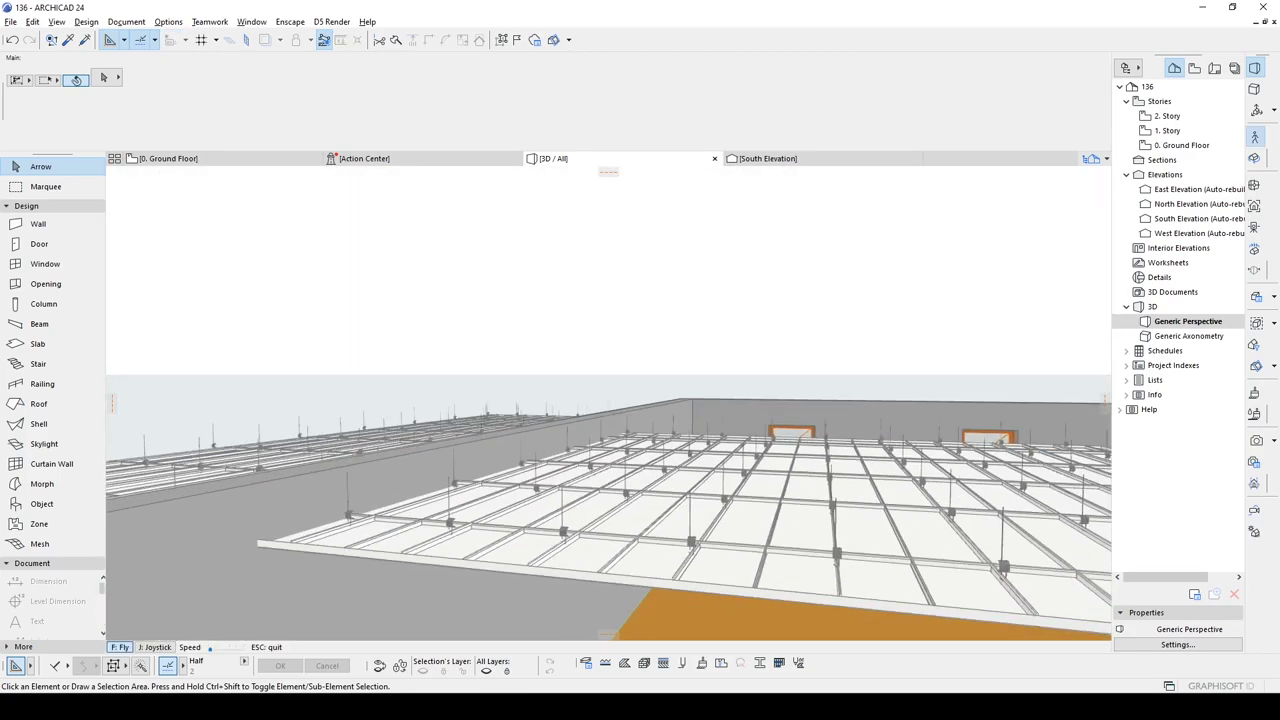
key(Up)
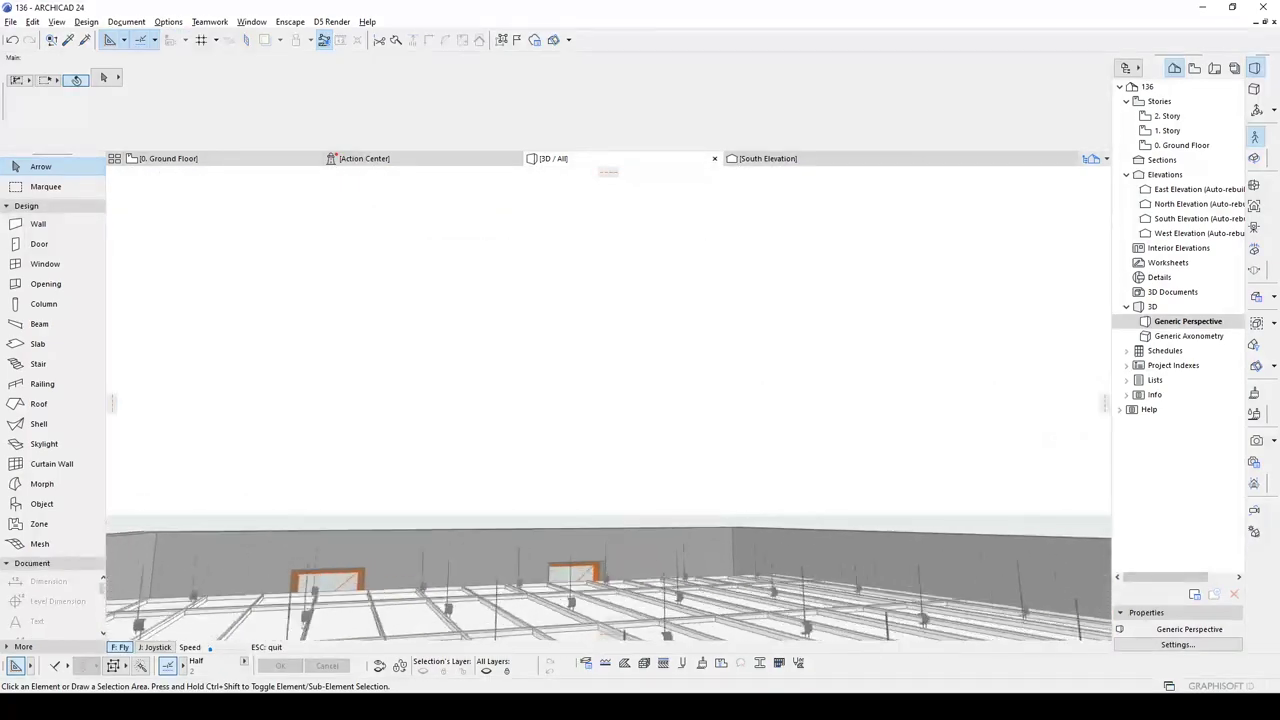
key(Up)
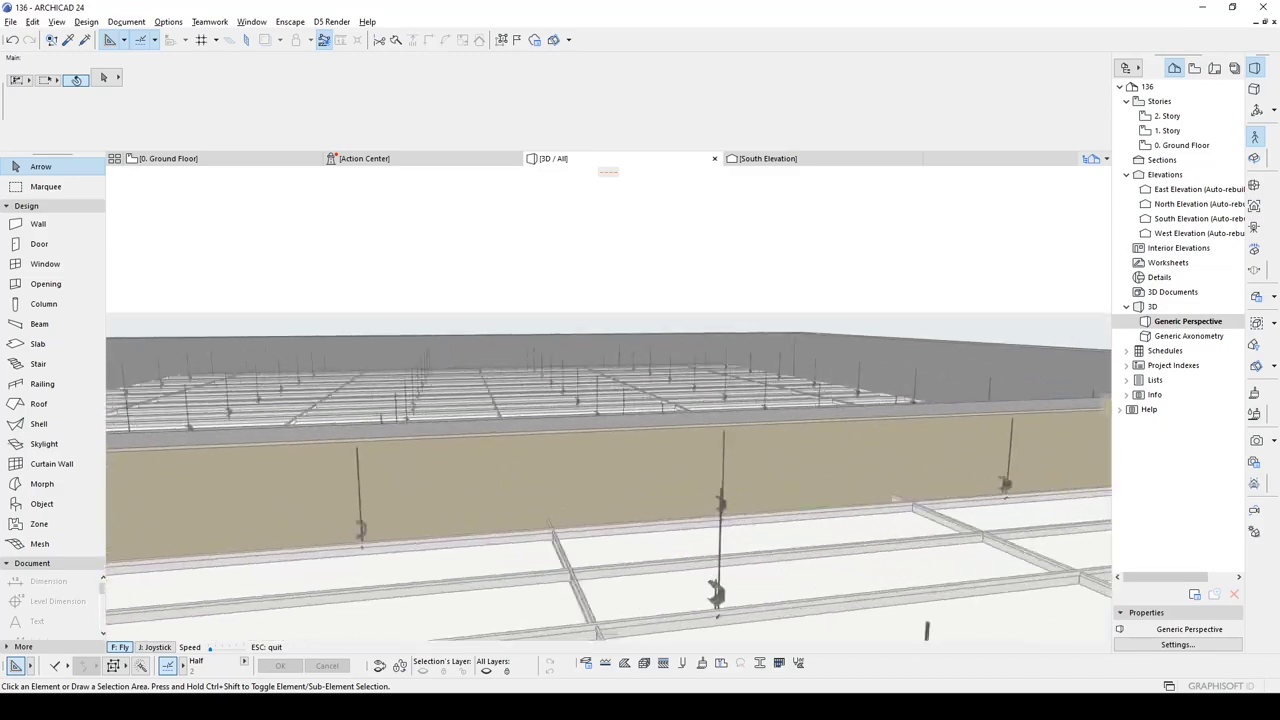
key(Down)
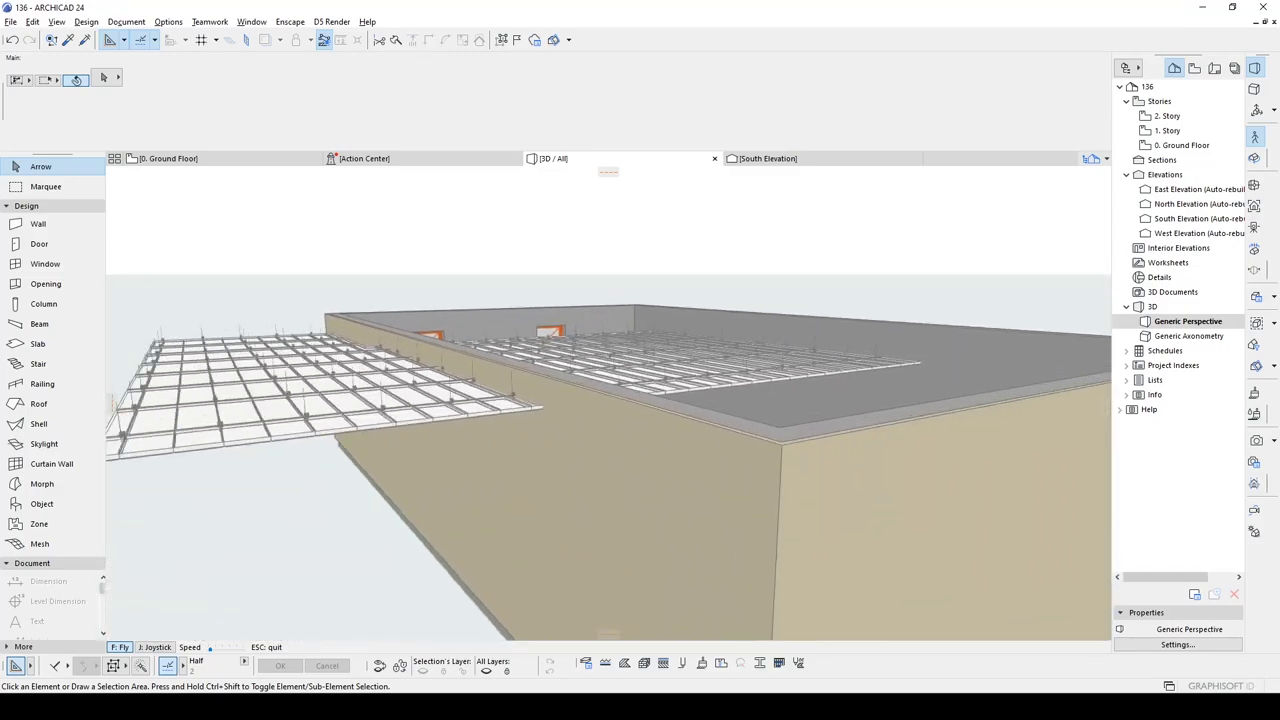
key(Up)
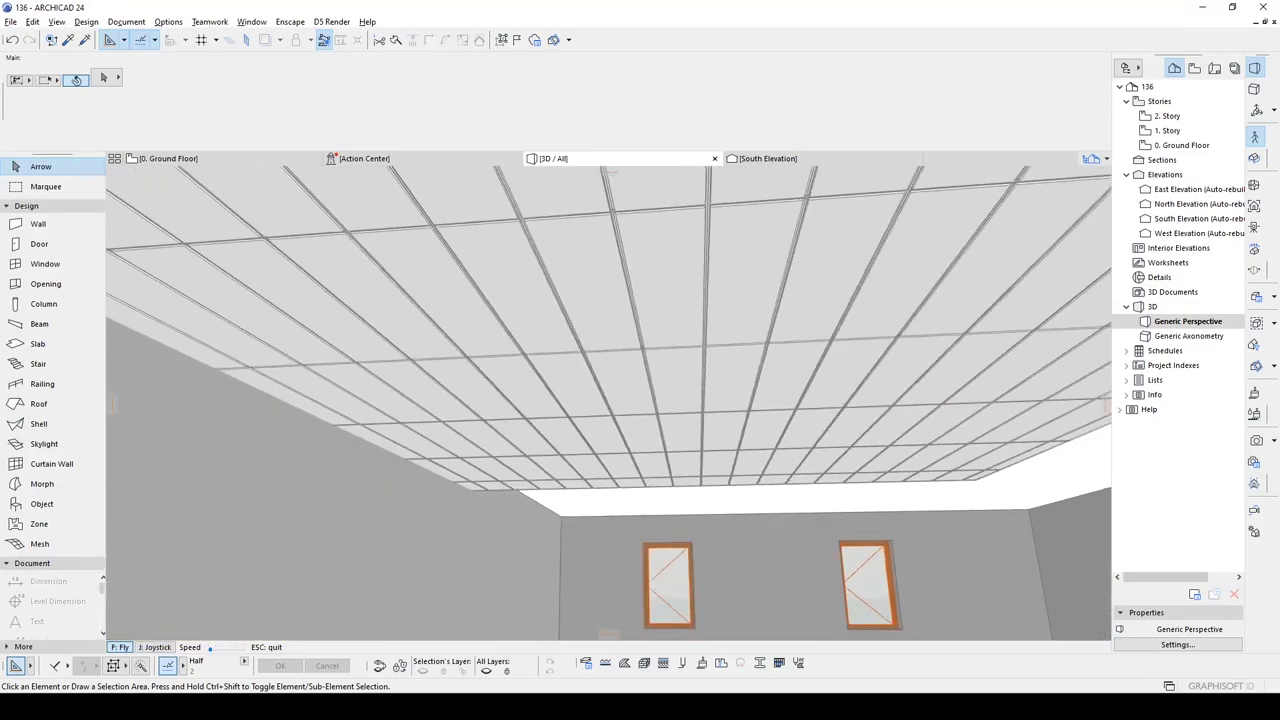
key(Escape)
- Select the Dune ceiling in 3D, return to the ground floor plan and delete the ceiling from the room
click(609, 406)
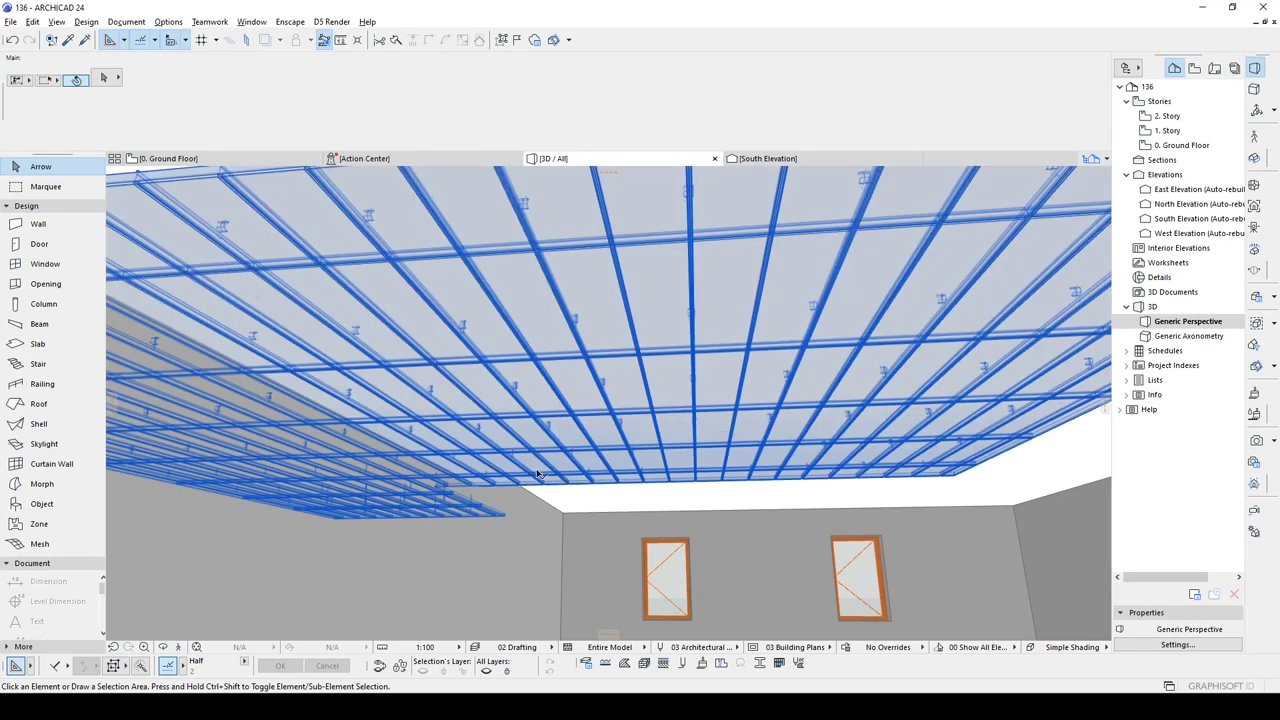
click(604, 383)
key(F2)
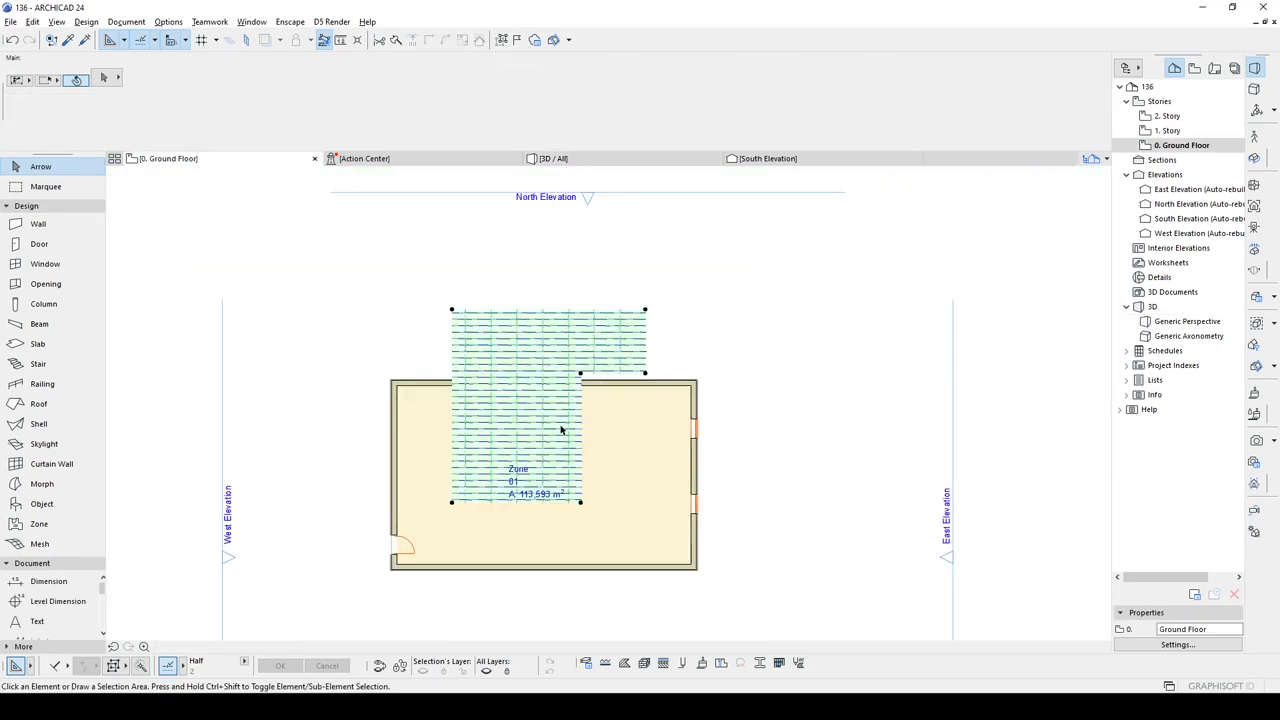
key(Escape)
- Open the ceiling accessory selection for zone 01 through Interior Wizard and choose the Armstrong Dune suspended ceiling
click(529, 483)
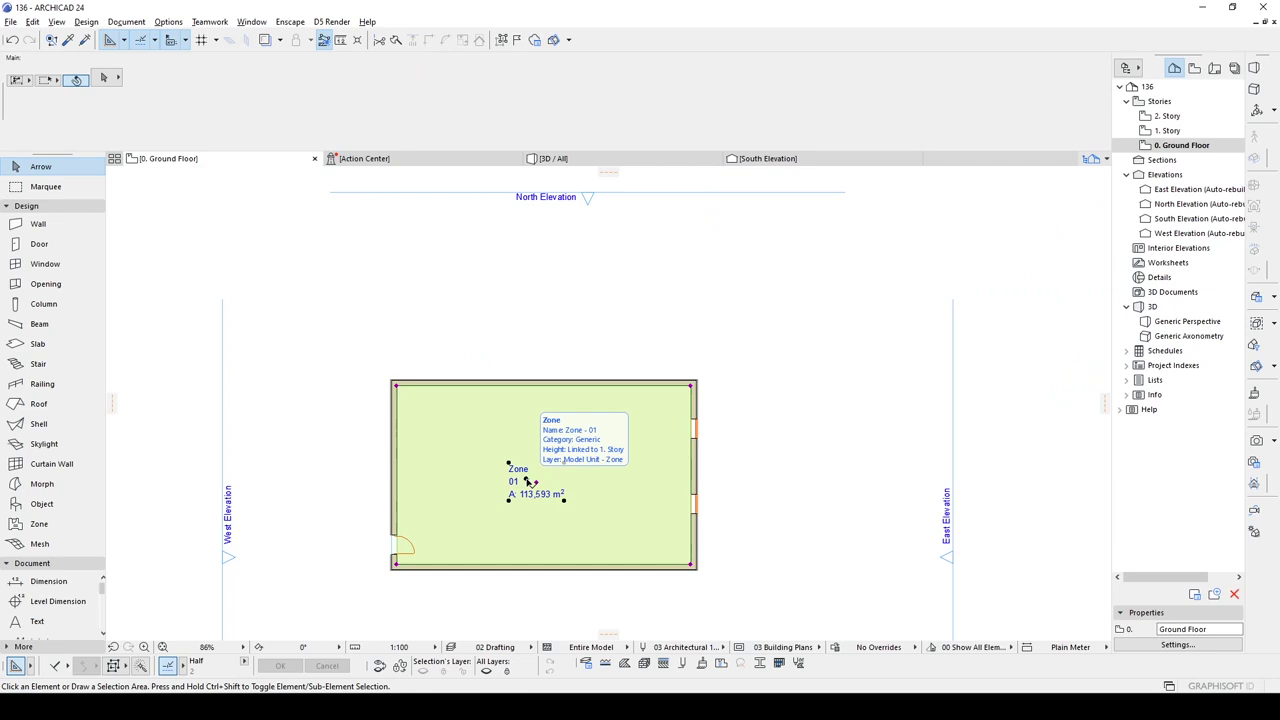
click(92, 24)
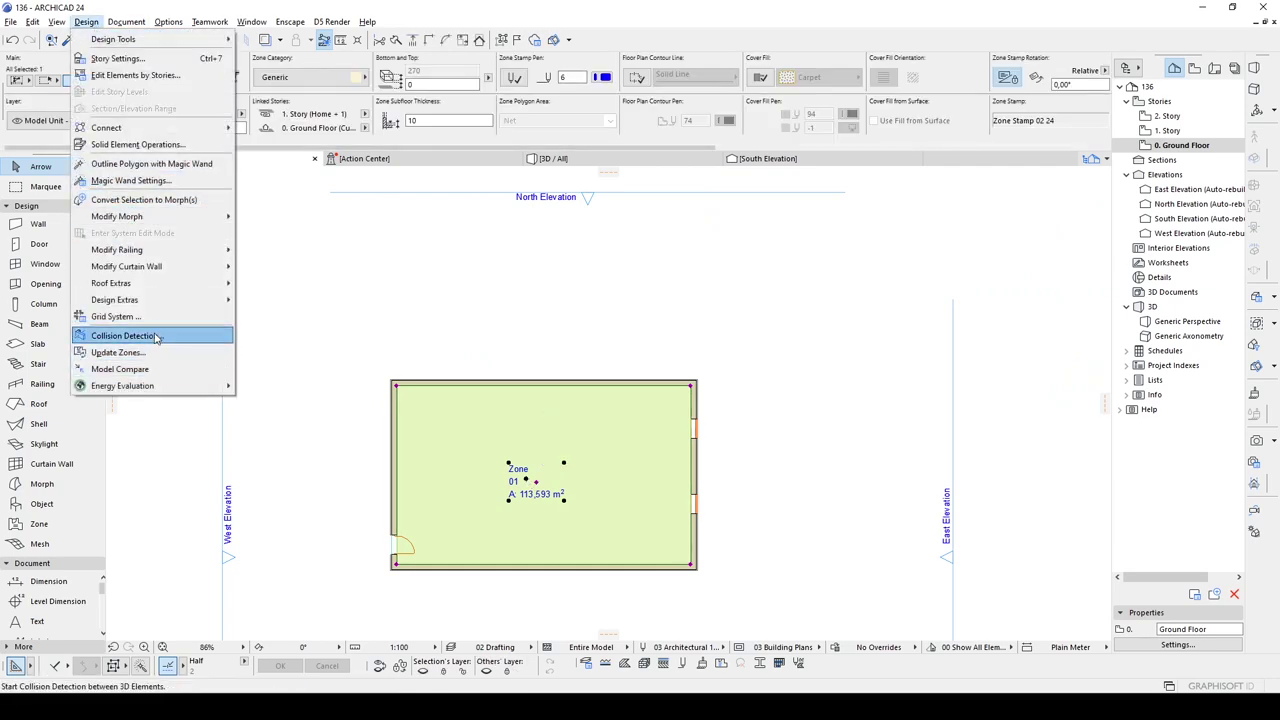
mouse_move(167, 307)
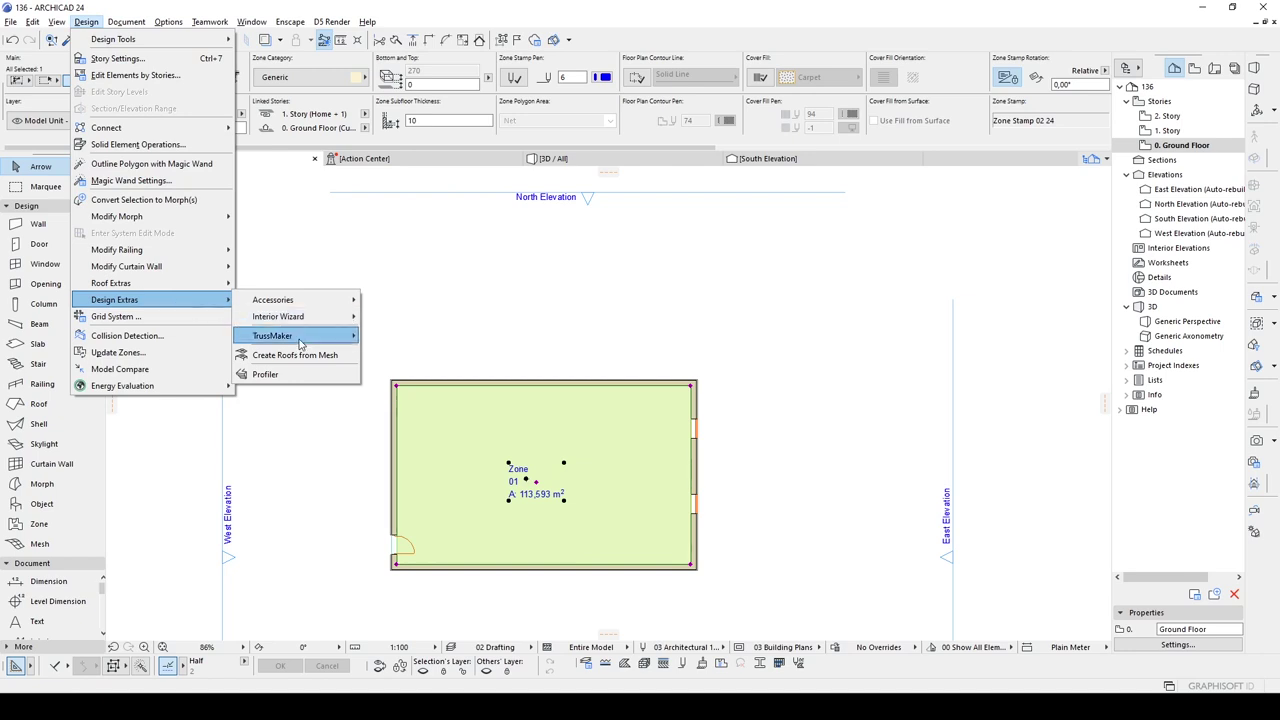
mouse_move(300, 316)
click(422, 316)
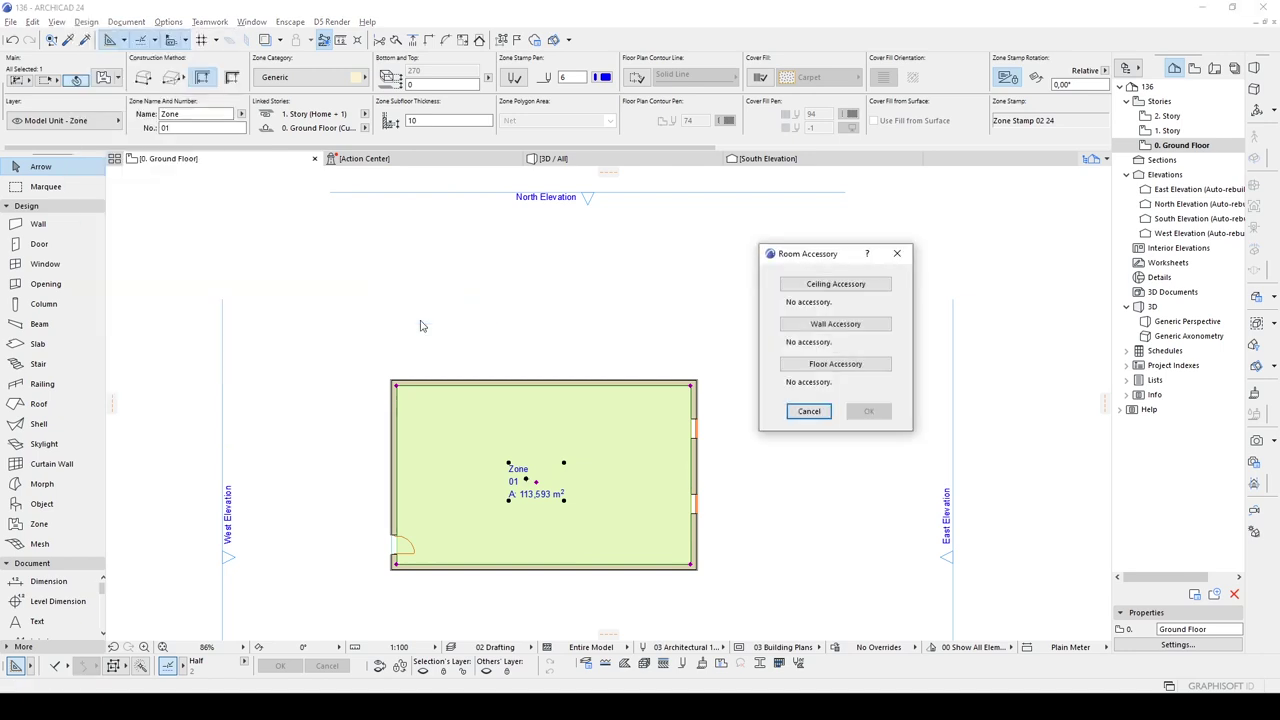
click(850, 284)
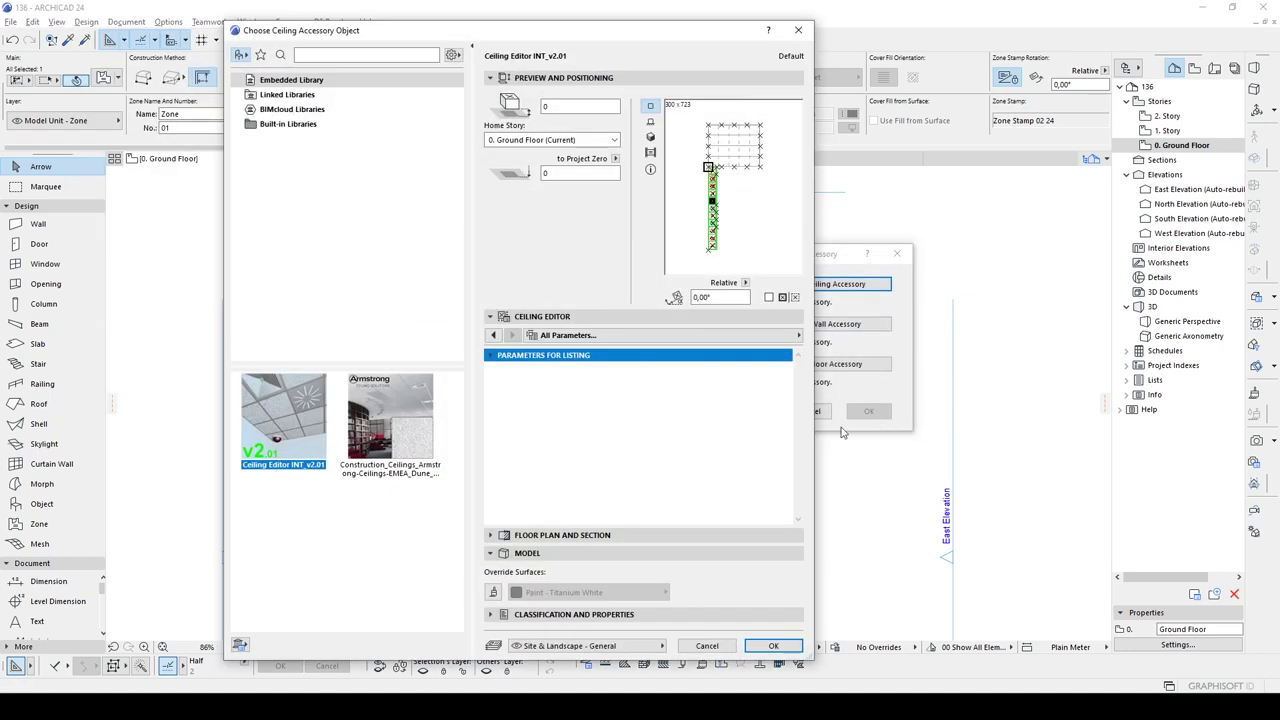
click(390, 424)
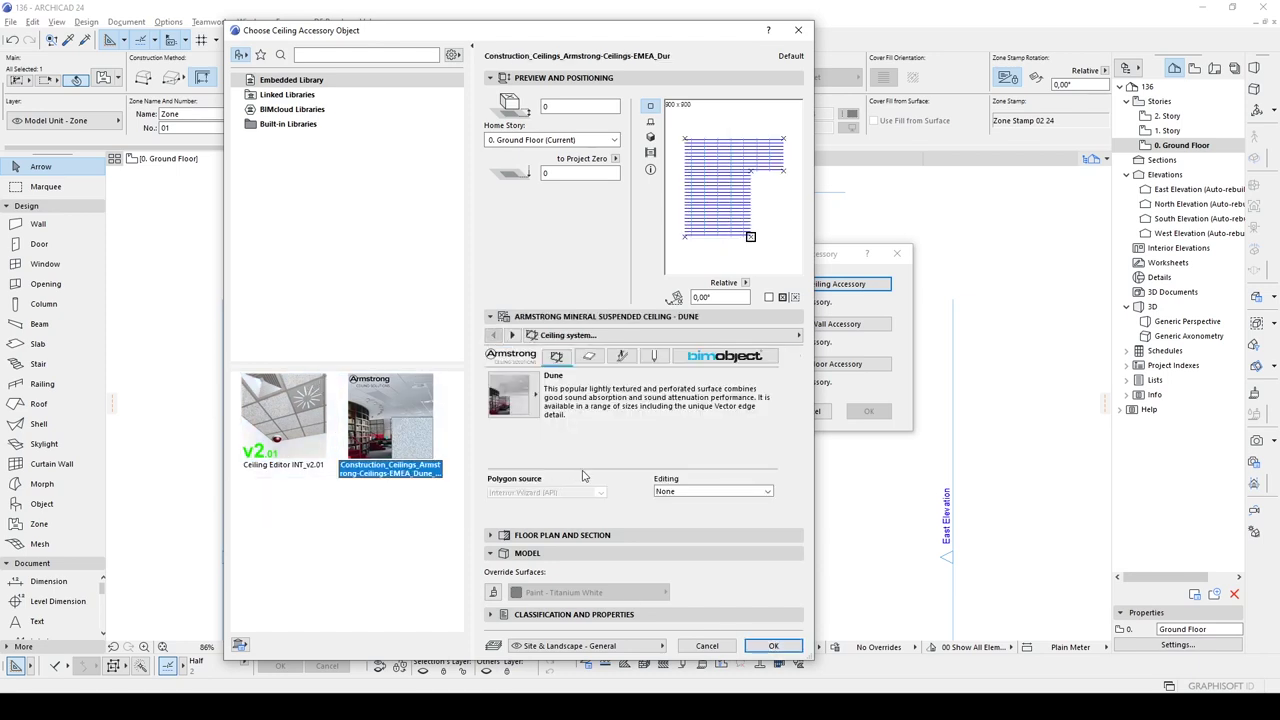
- Set the Dune ceiling's editing mode to Edit origin and direction, look through its parameter pages and apply it to the zone
click(688, 497)
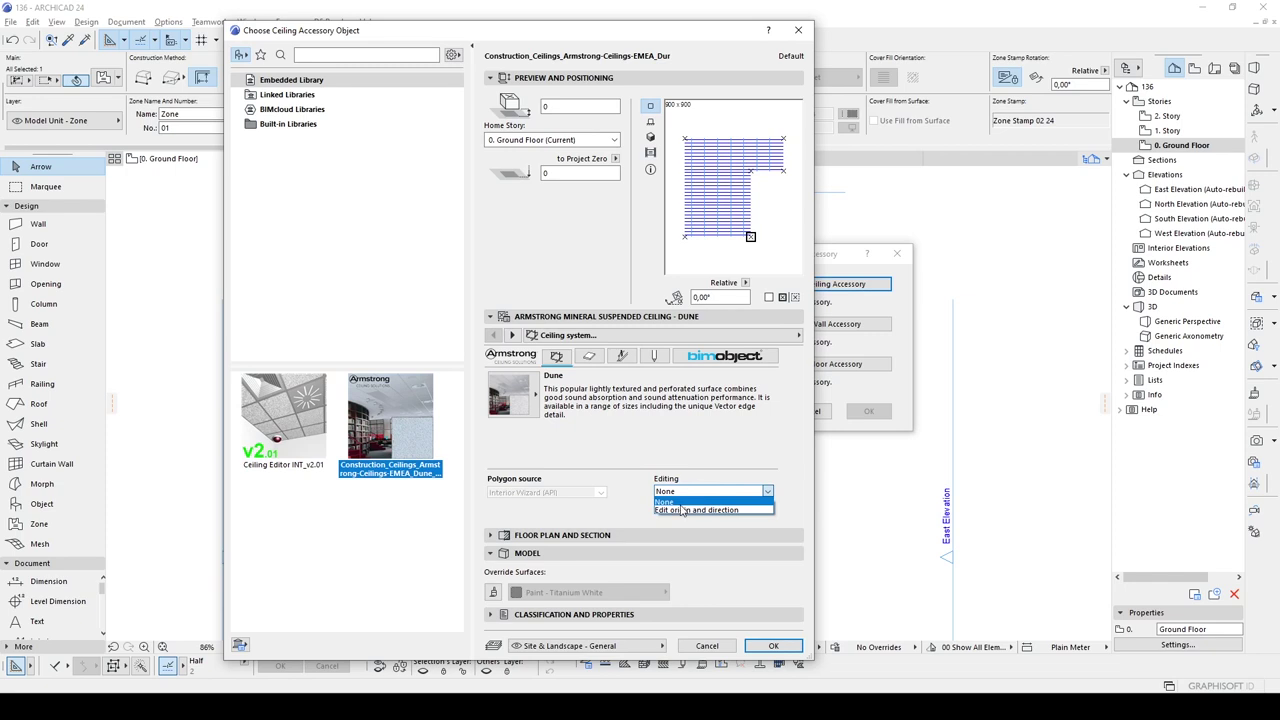
click(684, 510)
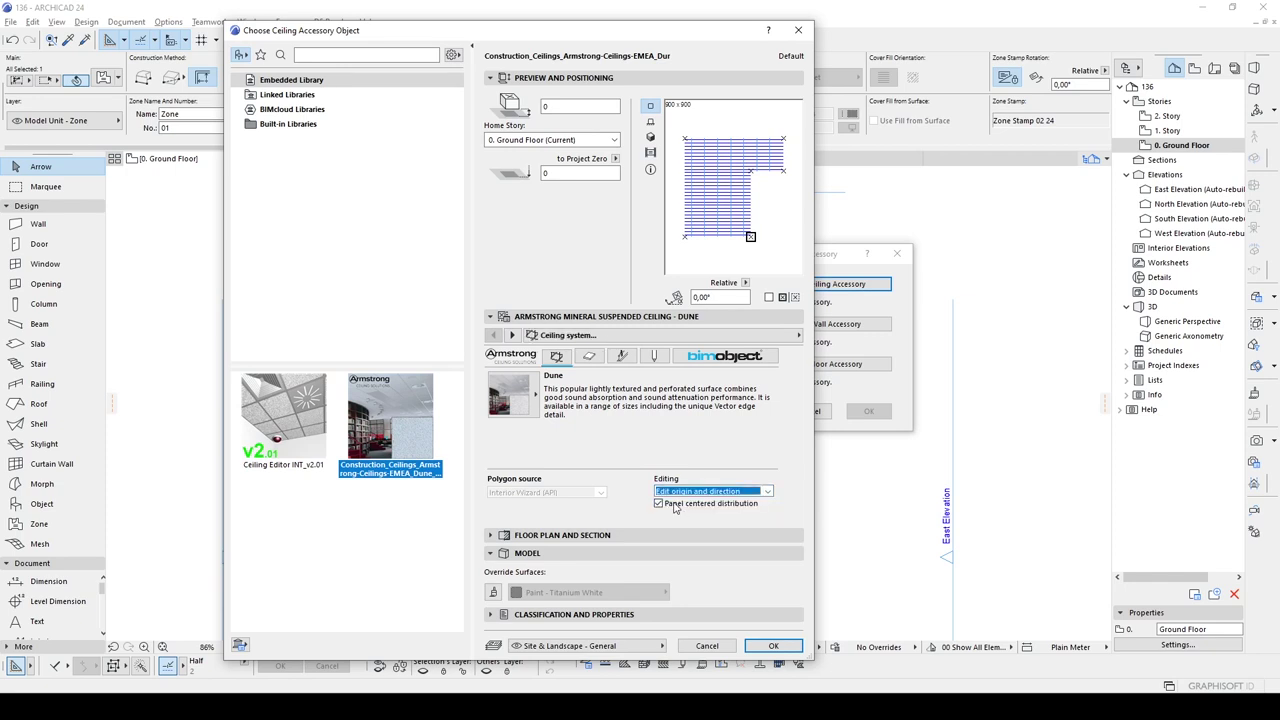
click(511, 336)
click(511, 336)
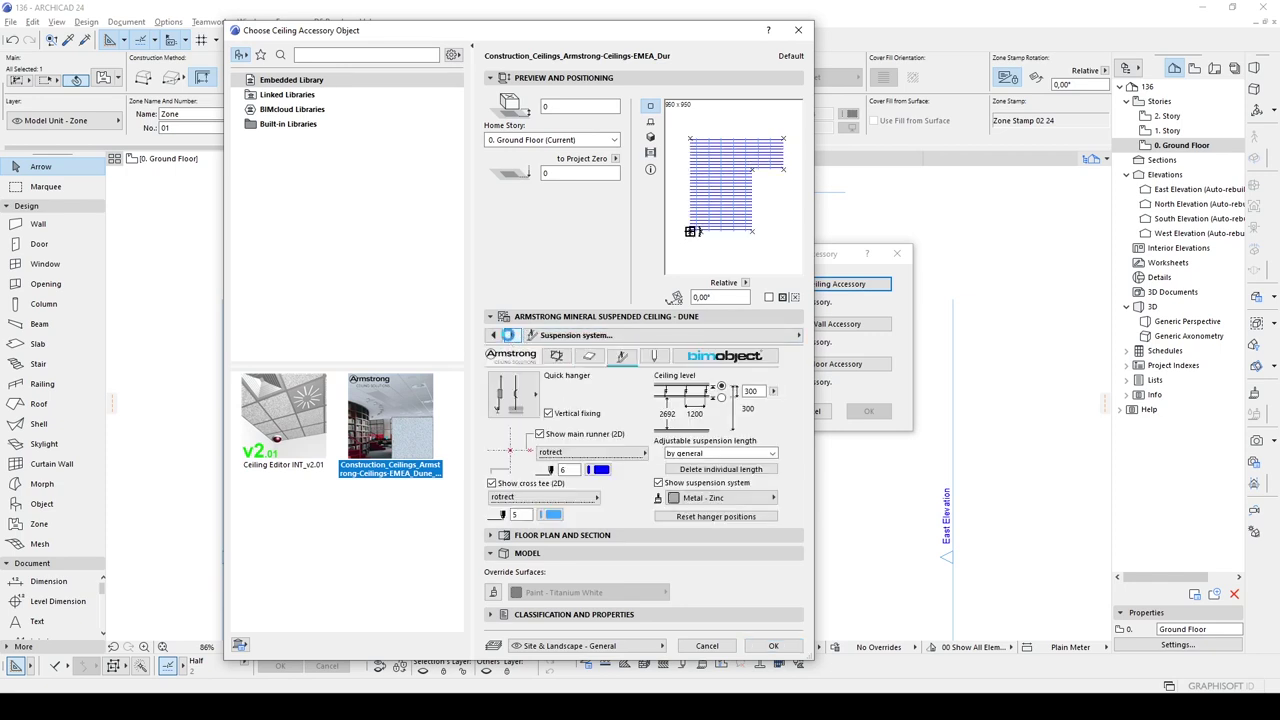
click(510, 336)
click(509, 335)
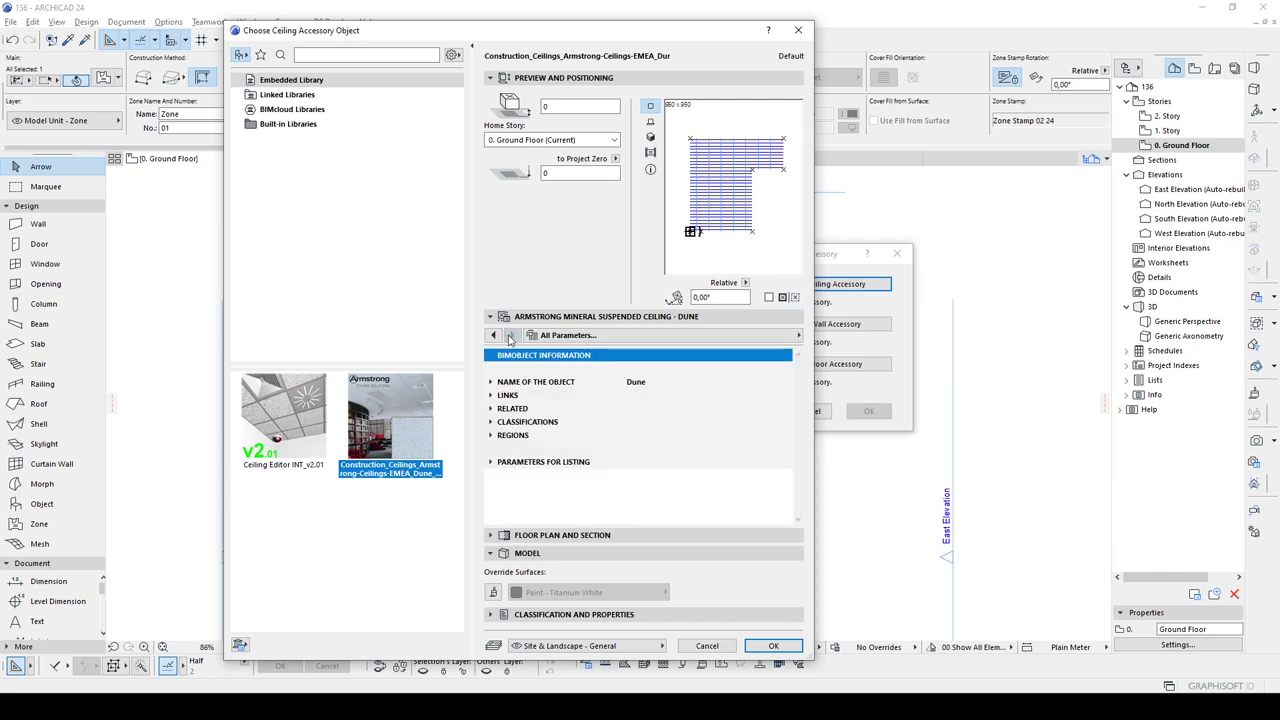
click(773, 646)
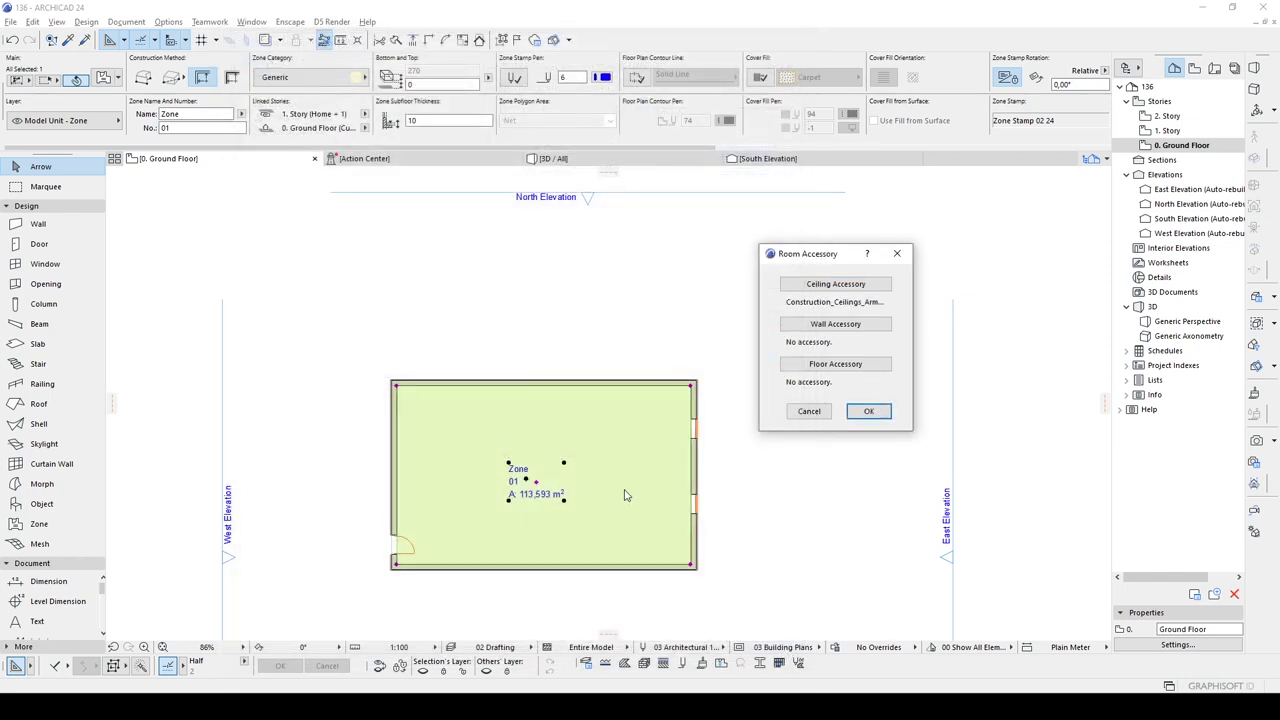
click(868, 411)
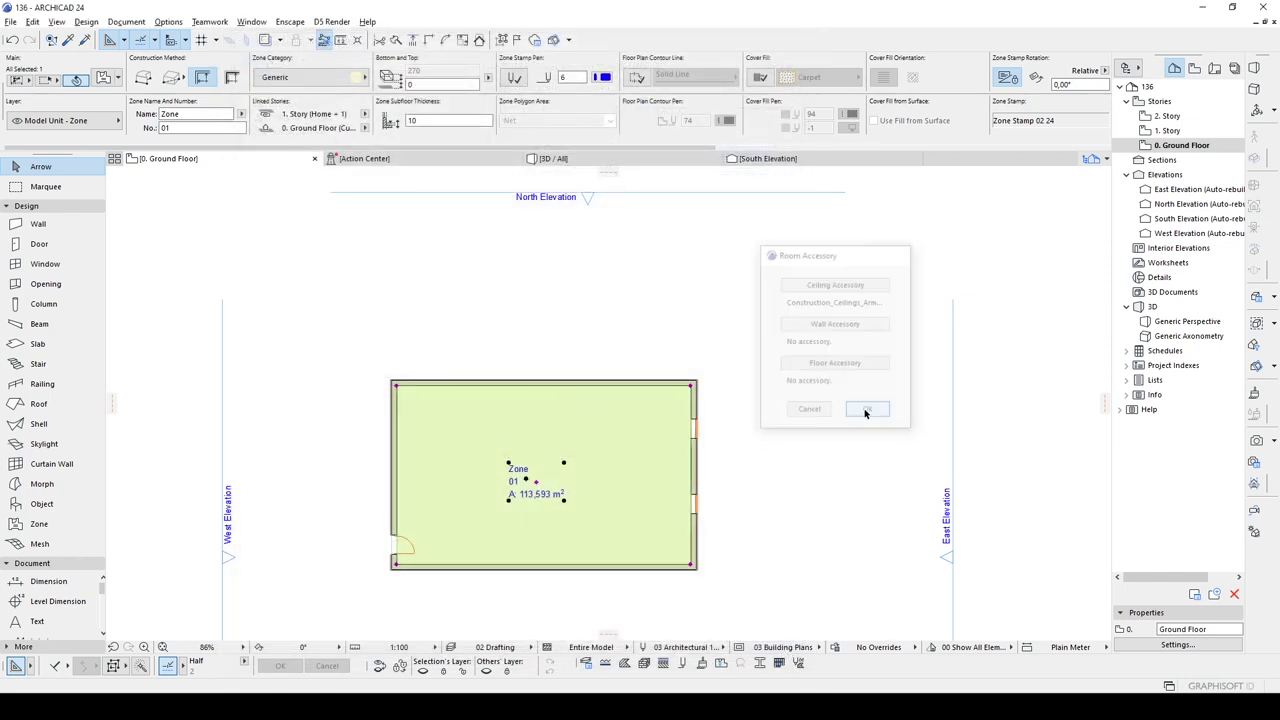
- Move the zone's lower-left corner node inward, away from the room's corner, in two moves
scroll(683, 427, up, 4)
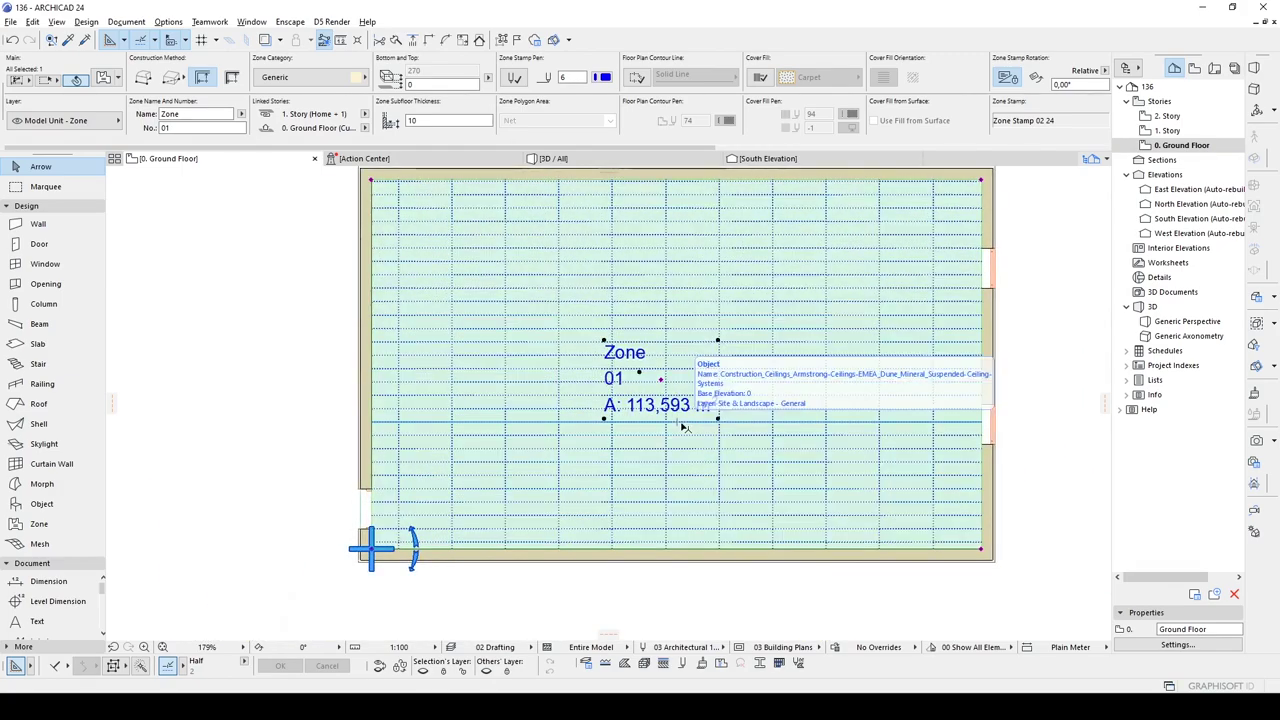
click(372, 547)
scroll(373, 546, up, 3)
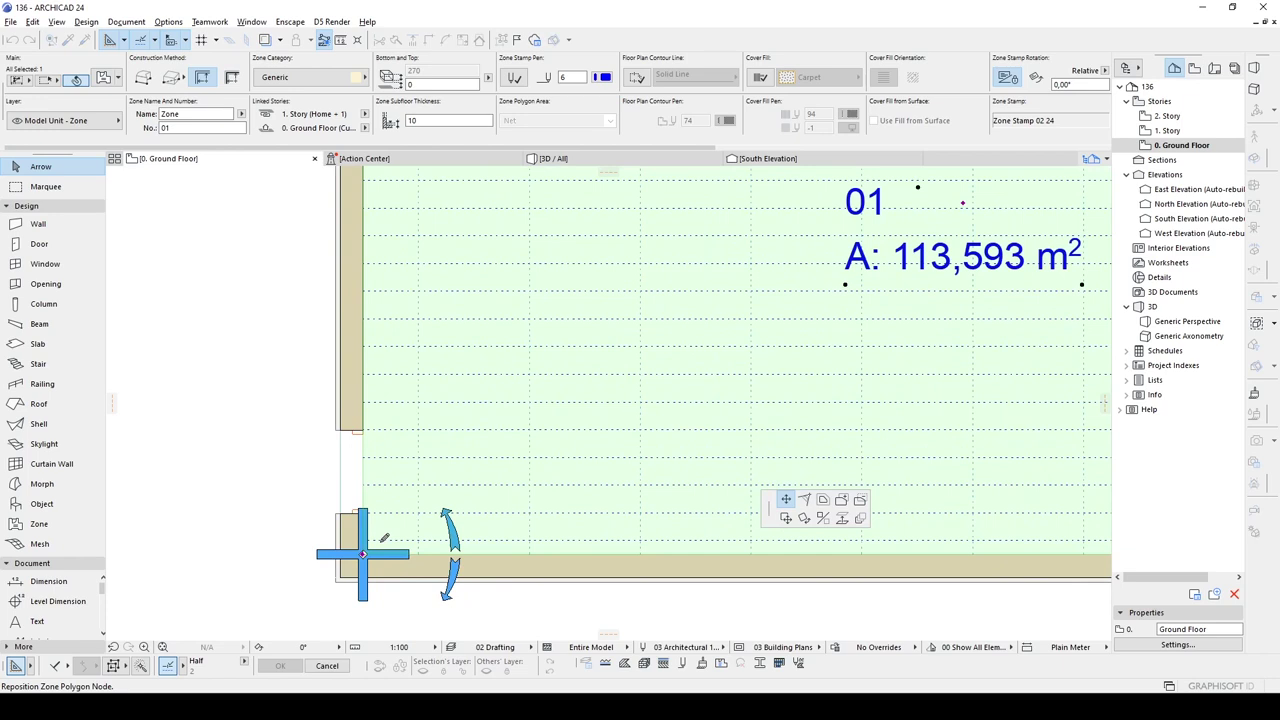
click(441, 478)
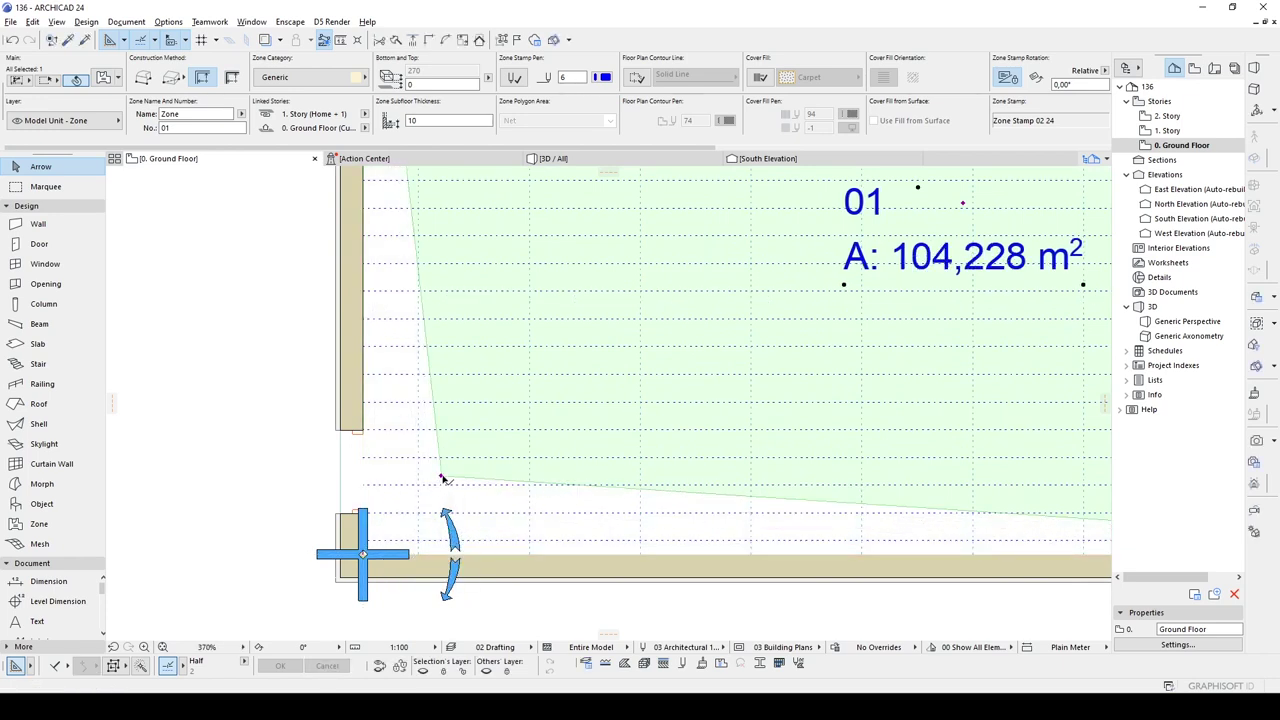
drag(442, 476, 517, 443)
- Move the Dune ceiling's grid origin about 73 across and 91 up from the room corner and rotate the grid slightly clockwise
click(362, 554)
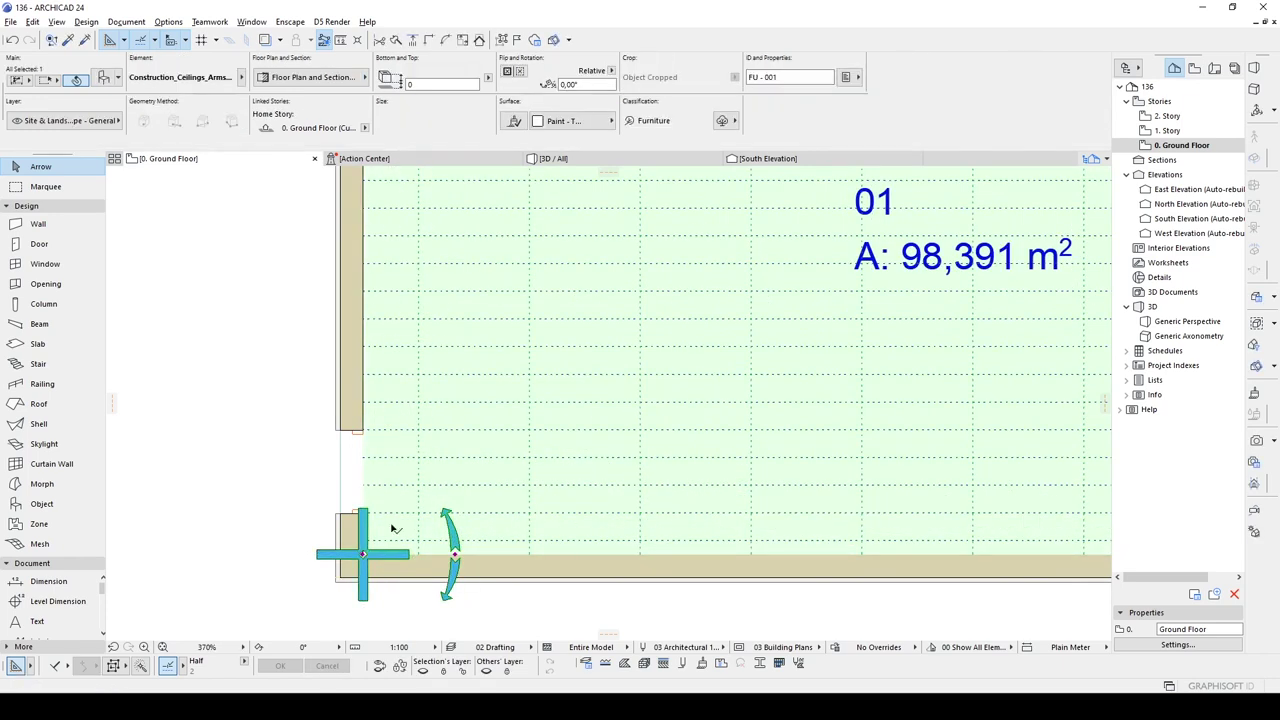
click(394, 527)
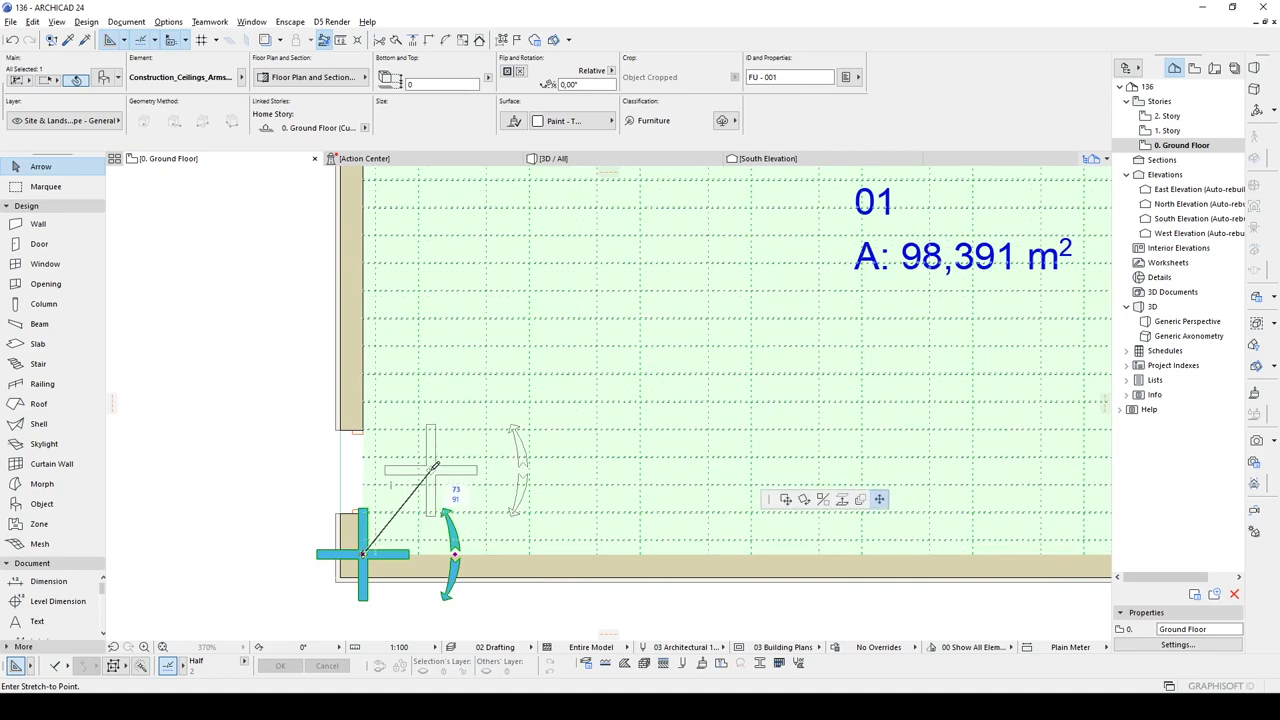
click(430, 470)
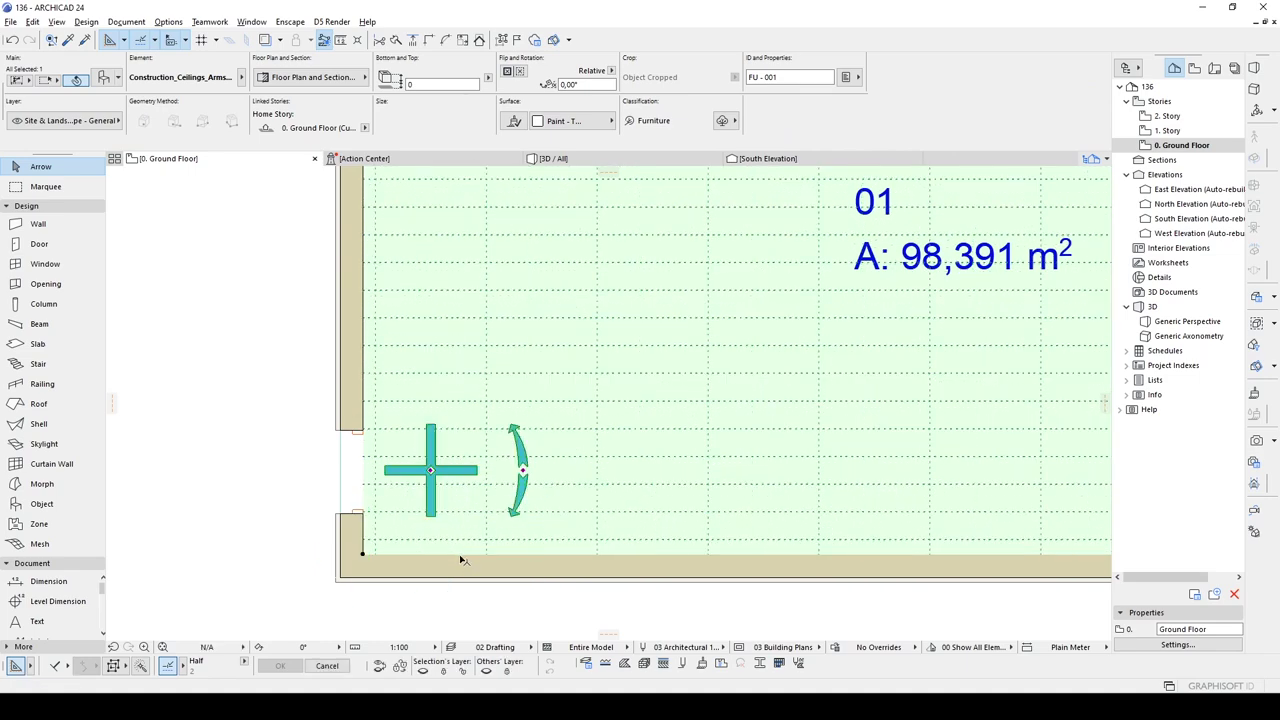
click(522, 471)
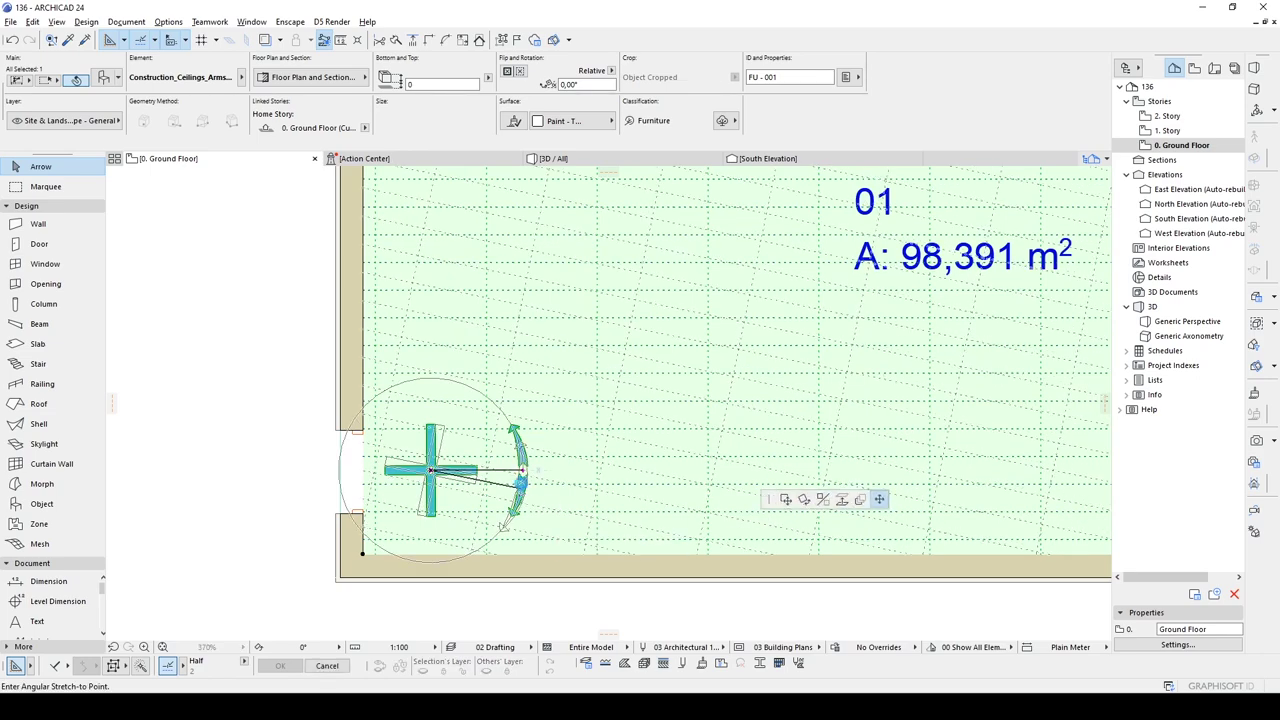
click(521, 485)
- Undo the grid rotation, the grid origin move and both zone corner edits, and clear the selection
key(ctrl+z)
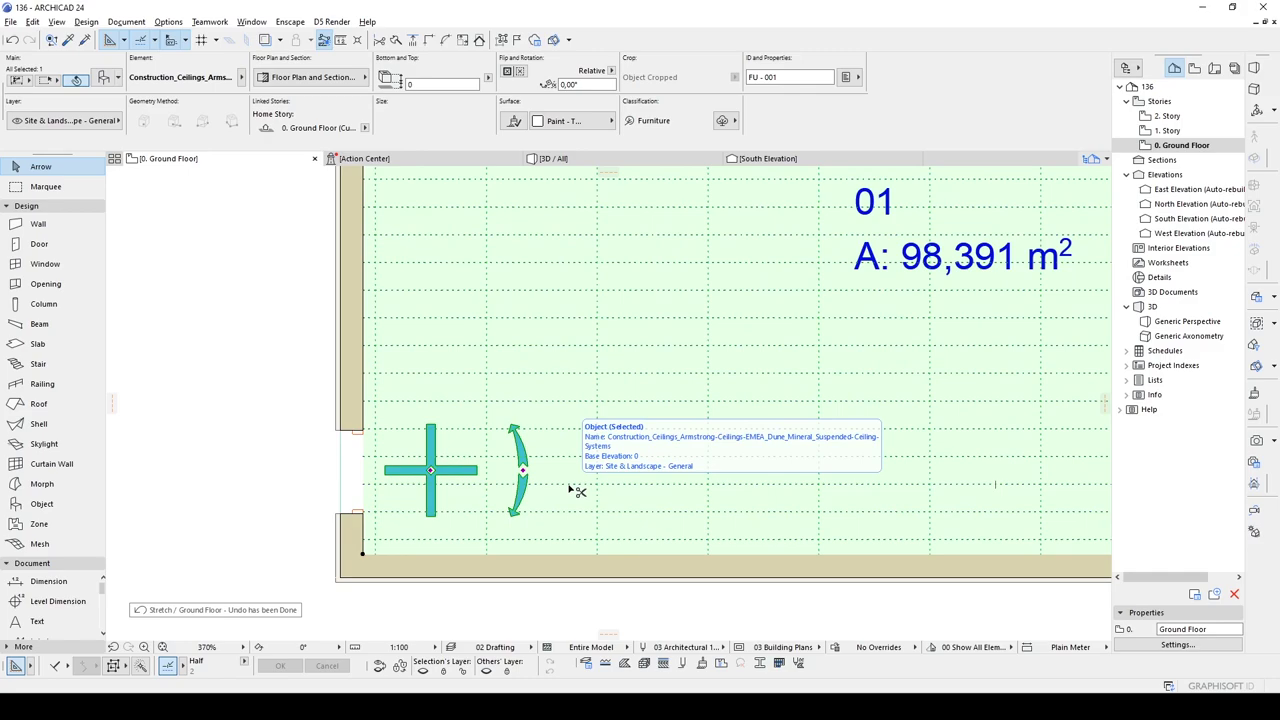
key(ctrl+z)
key(ctrl+z)
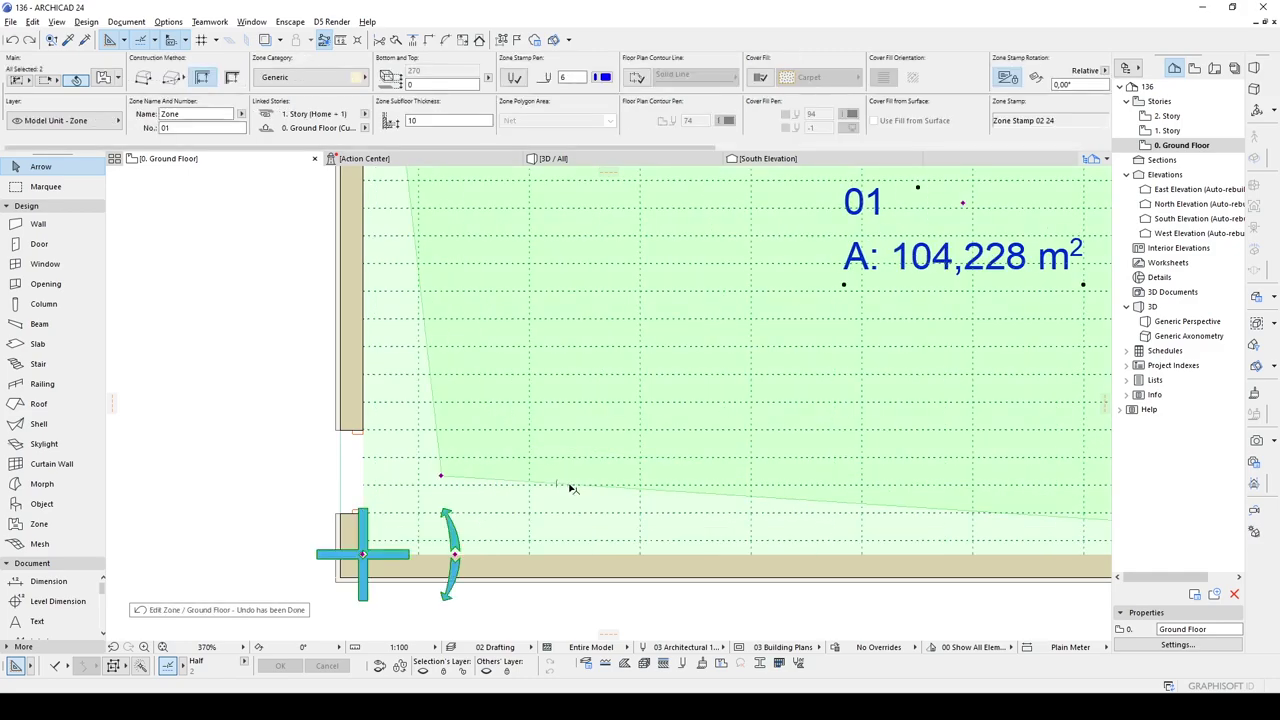
scroll(570, 488, down, 4)
click(532, 479)
scroll(535, 478, up, 5)
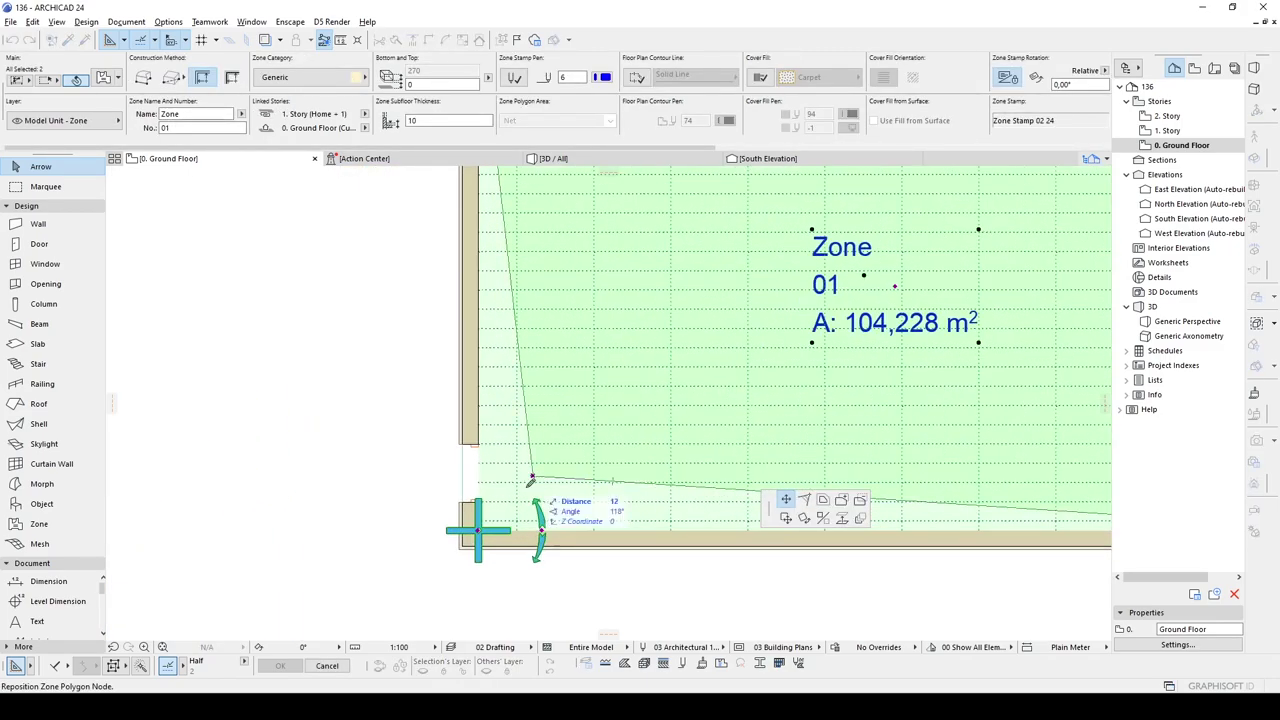
scroll(477, 523, down, 5)
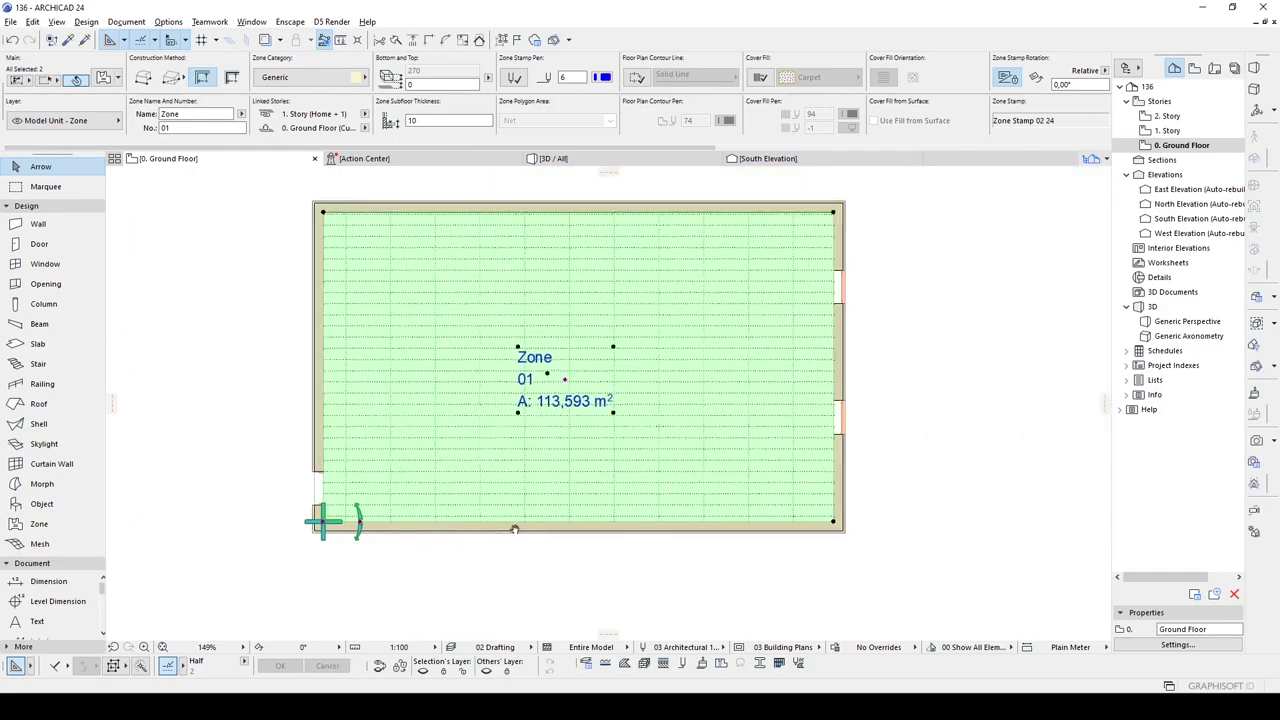
key(Escape)
- Draw a rectangle of walls from the lower wall's inner edge to a point outside the right-hand wall
scroll(646, 526, up, 2)
alt+click(614, 520)
click(612, 520)
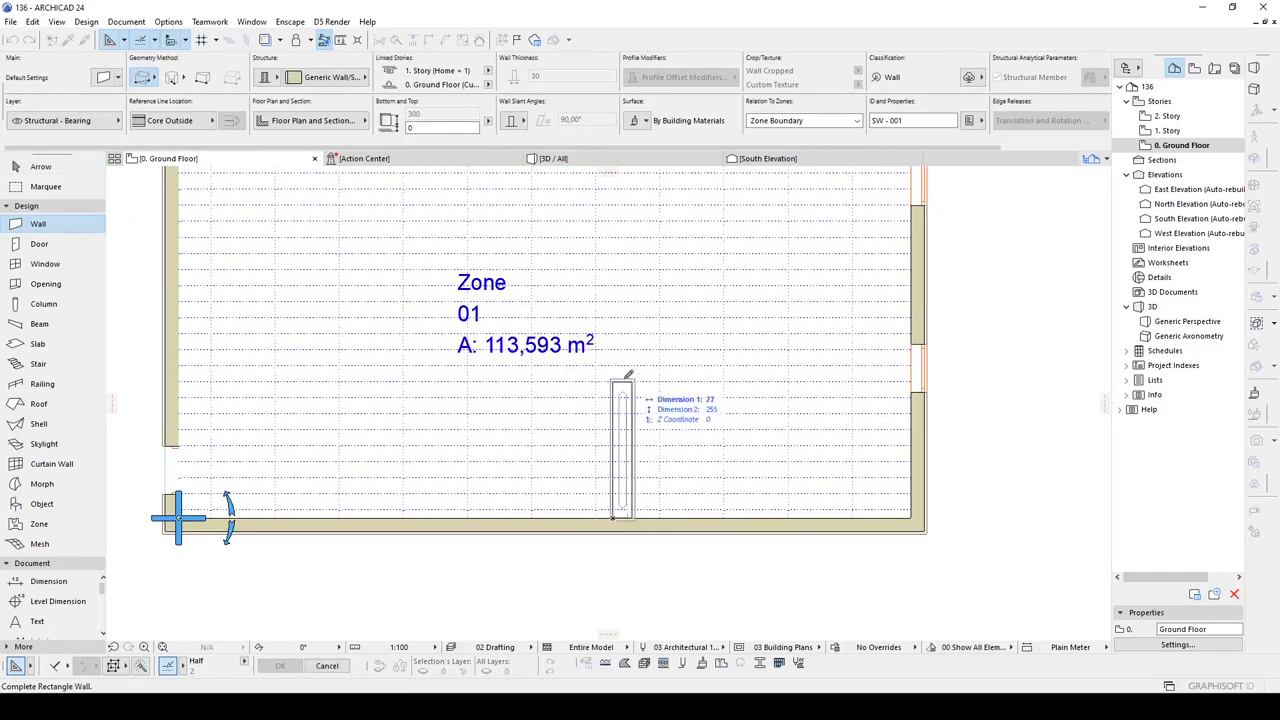
click(998, 331)
key(Escape)
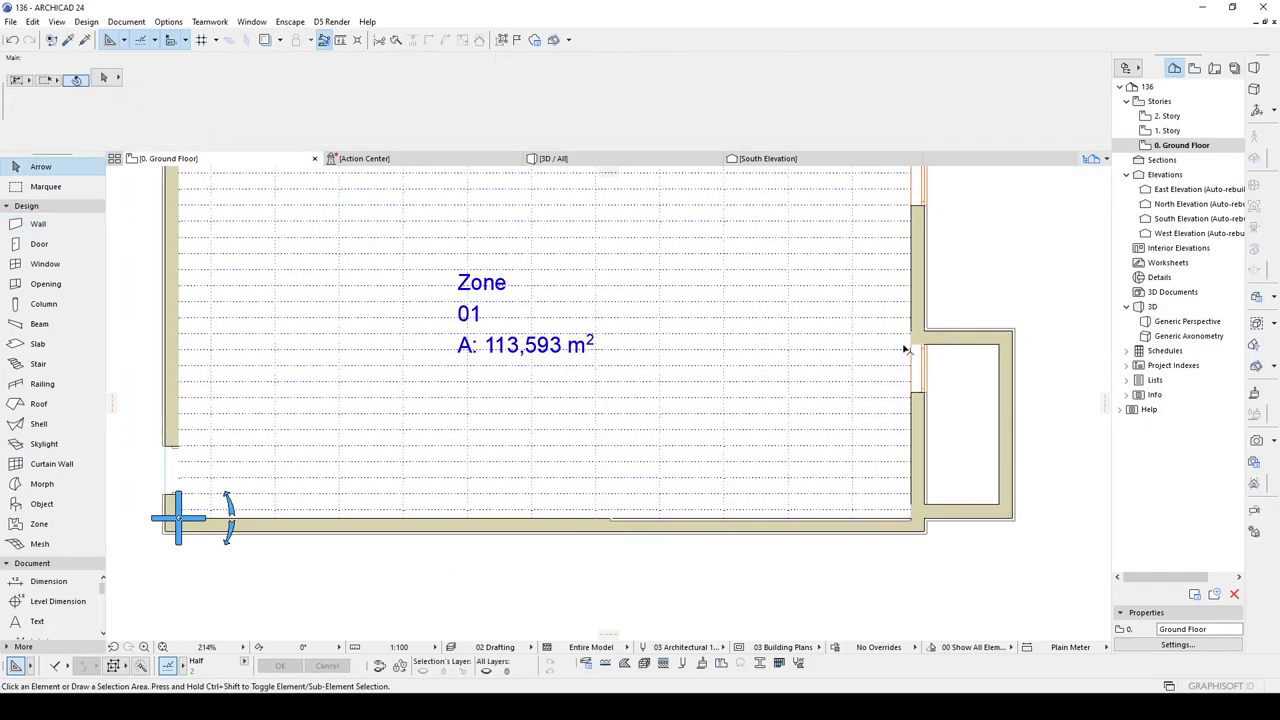
- Examine how the Dune ceiling and the zone lie against the new walls and where the ceiling's corner points are
middle_drag(888, 345, 817, 412)
scroll(757, 378, down, 2)
click(706, 350)
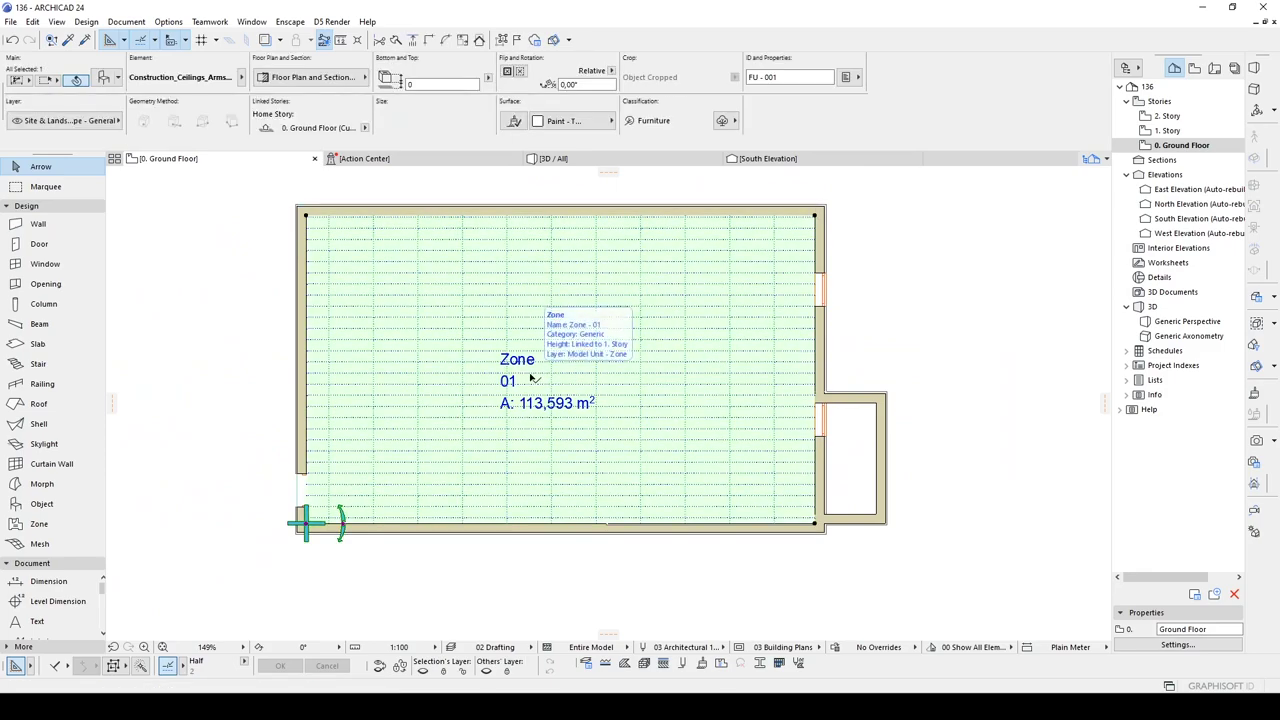
click(530, 378)
scroll(718, 321, up, 3)
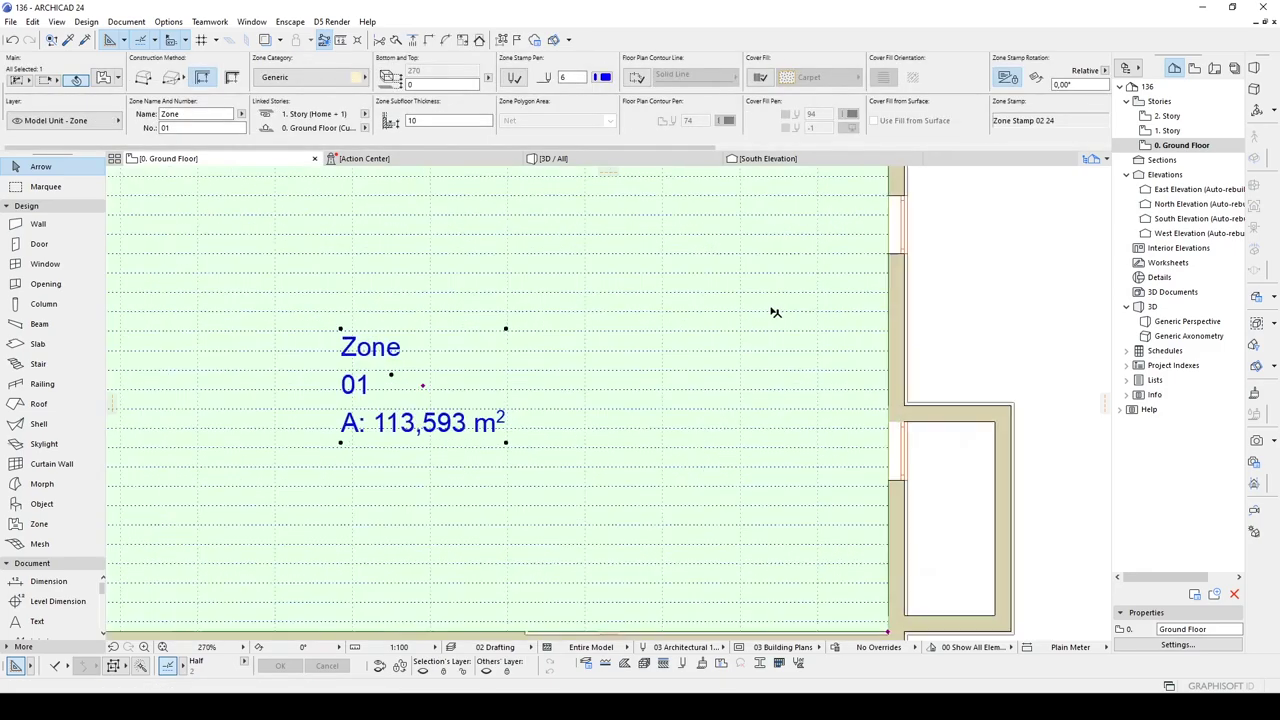
key(Escape)
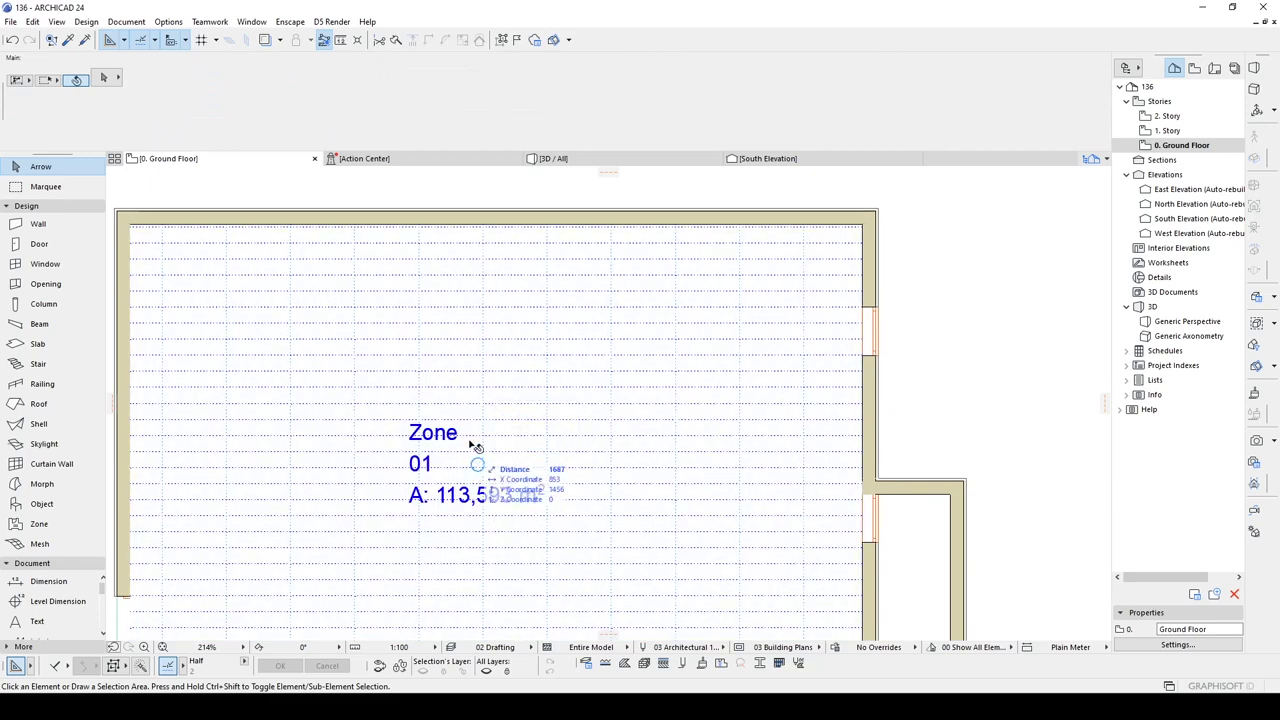
click(178, 237)
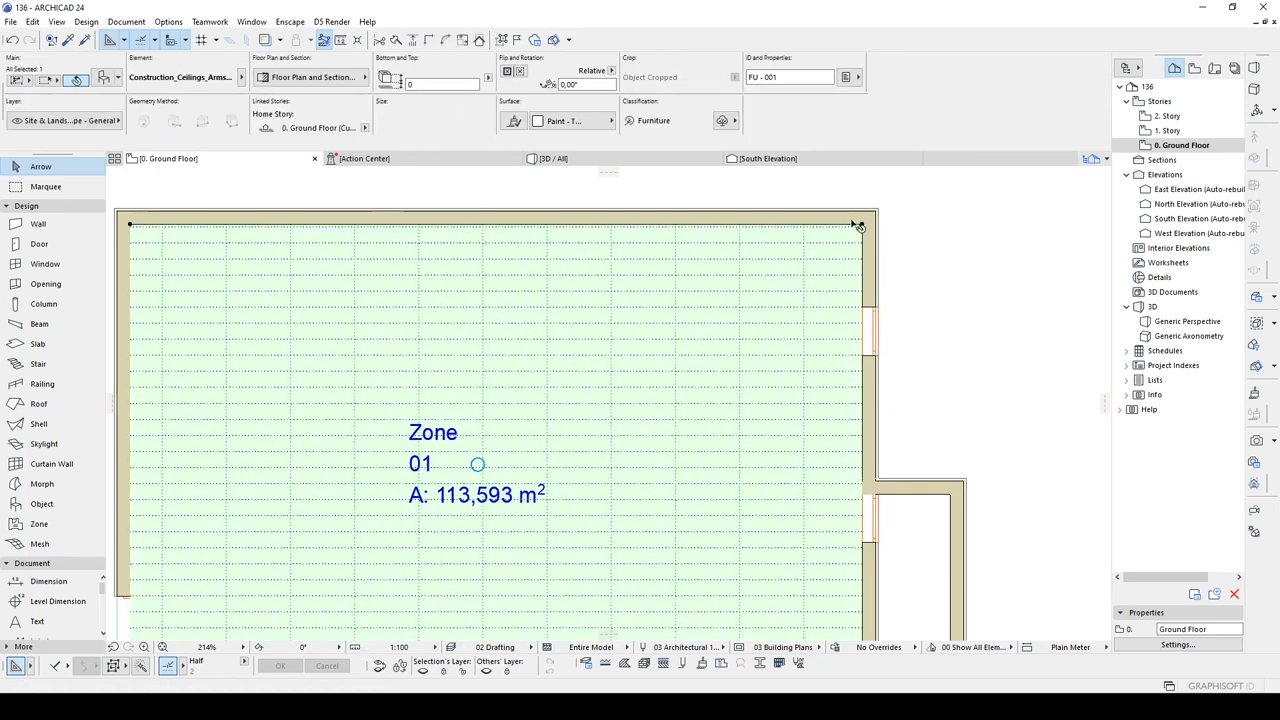
scroll(840, 270, down, 3)
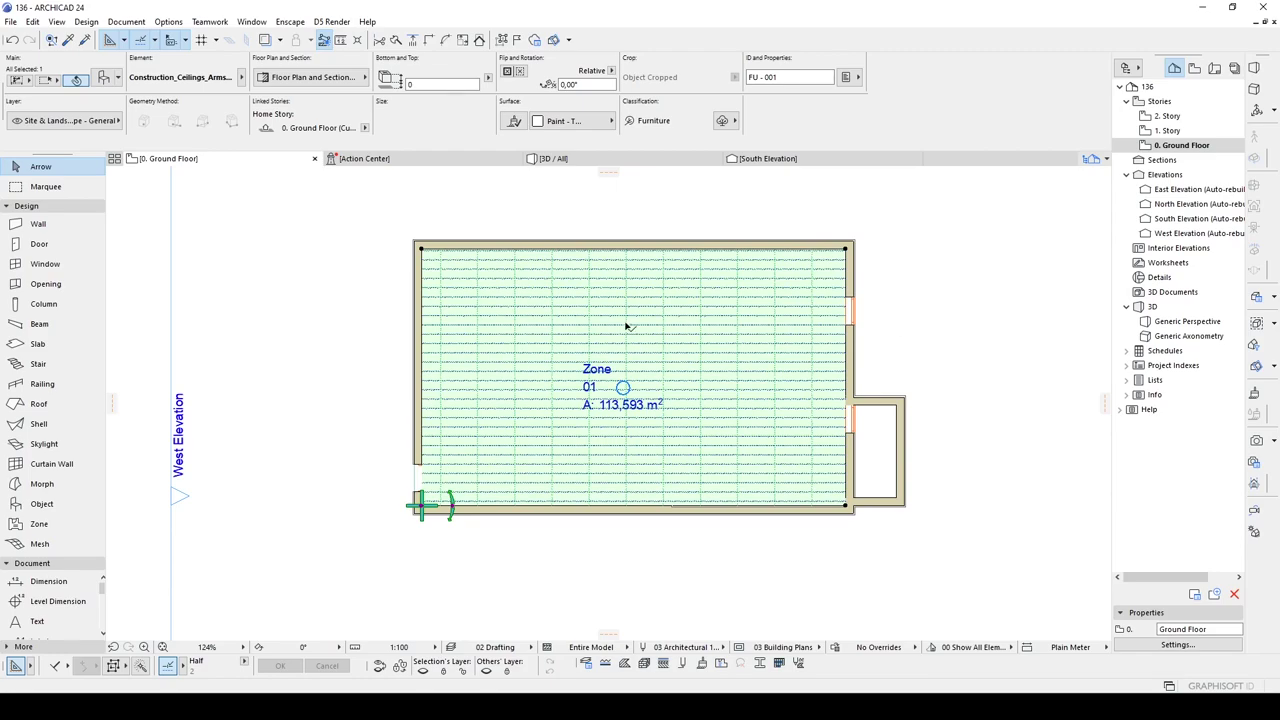
scroll(830, 248, up, 3)
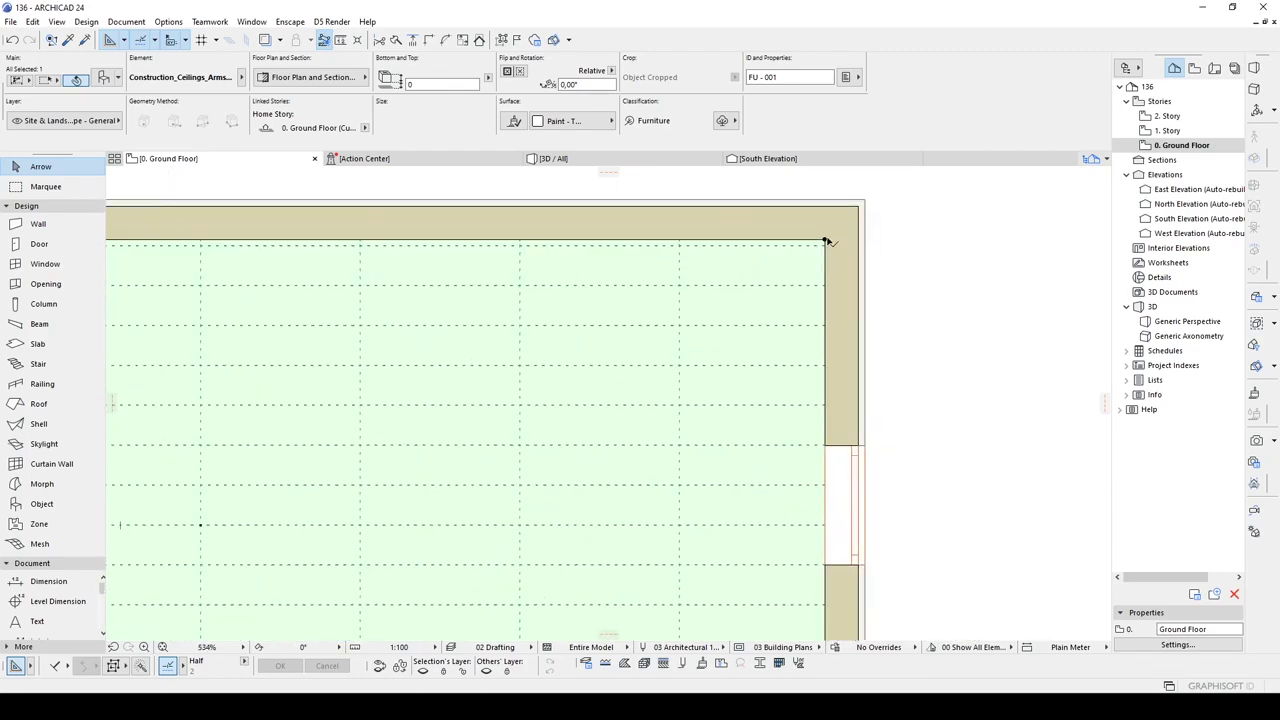
click(826, 243)
scroll(826, 243, down, 4)
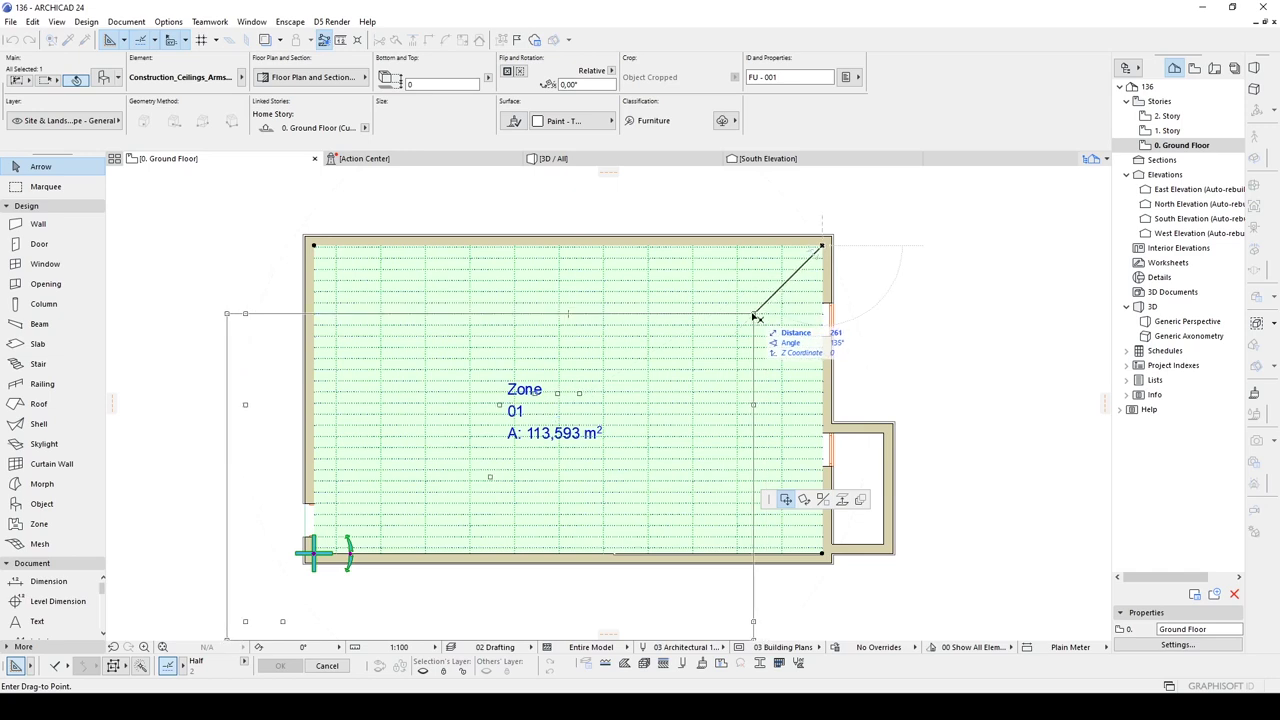
key(Escape)
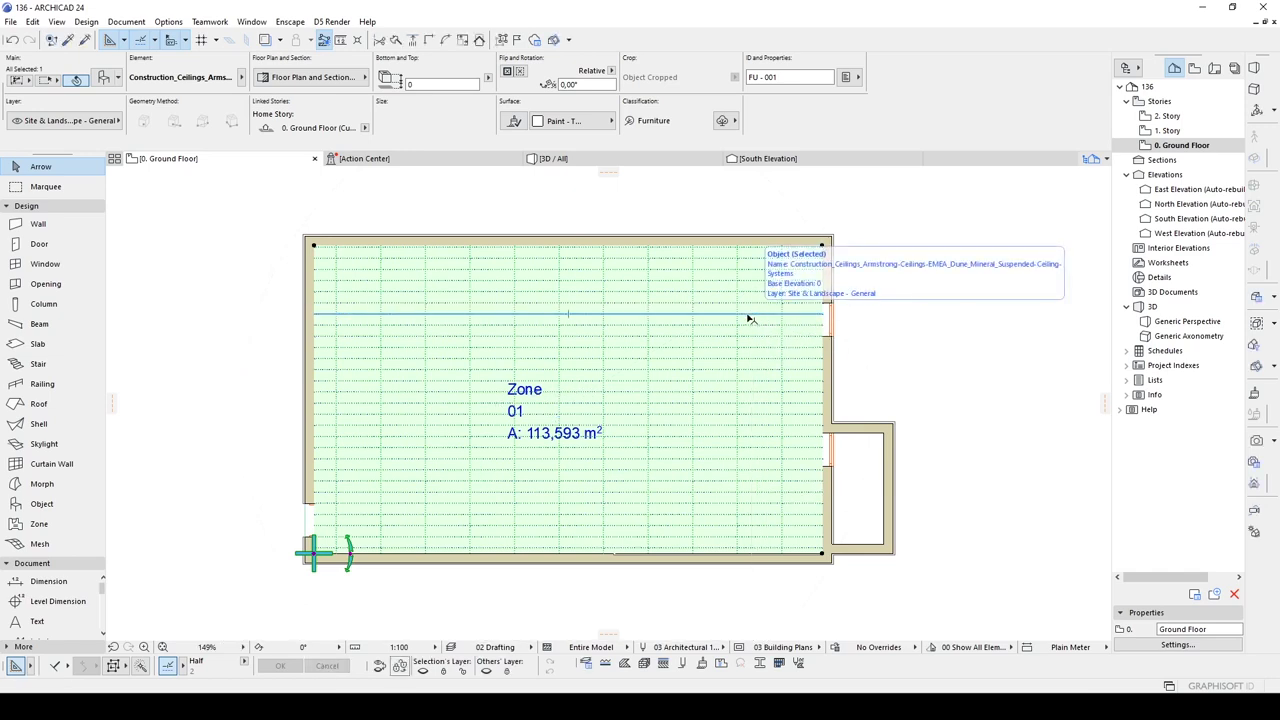
- Move the Dune ceiling up and to the left so it partly leaves the room, and select the zone
drag(582, 428, 238, 283)
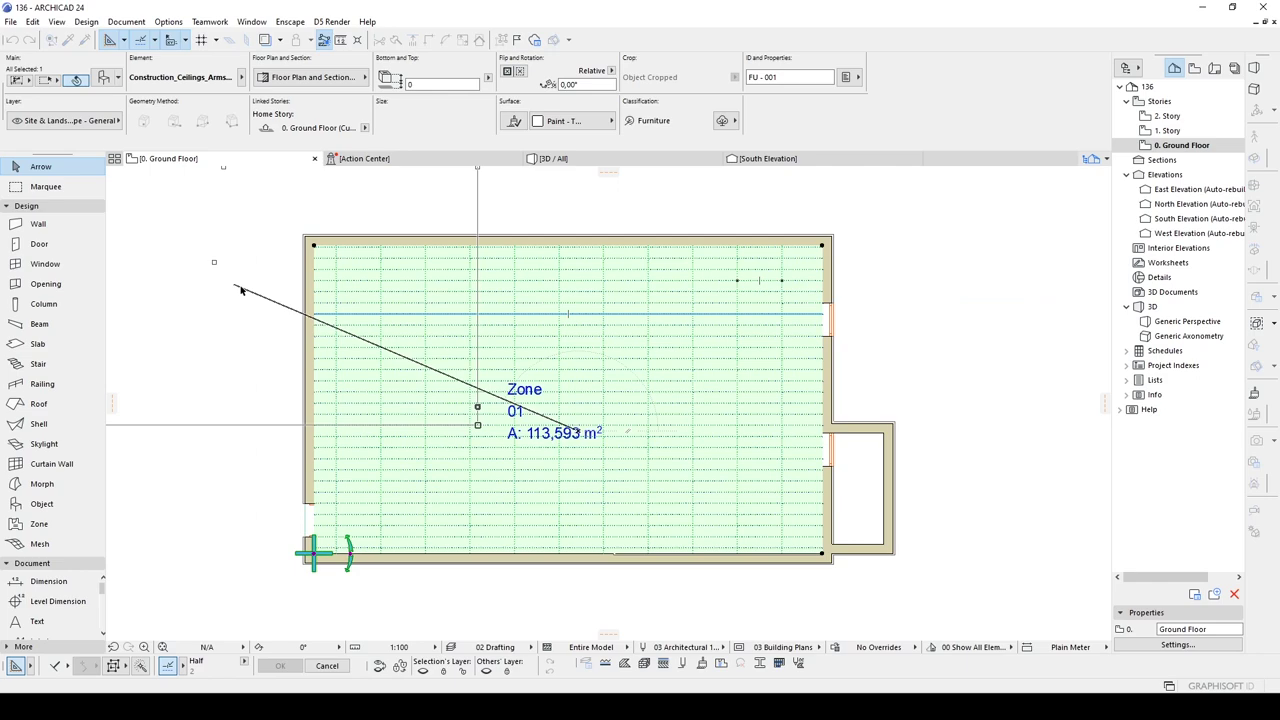
click(540, 409)
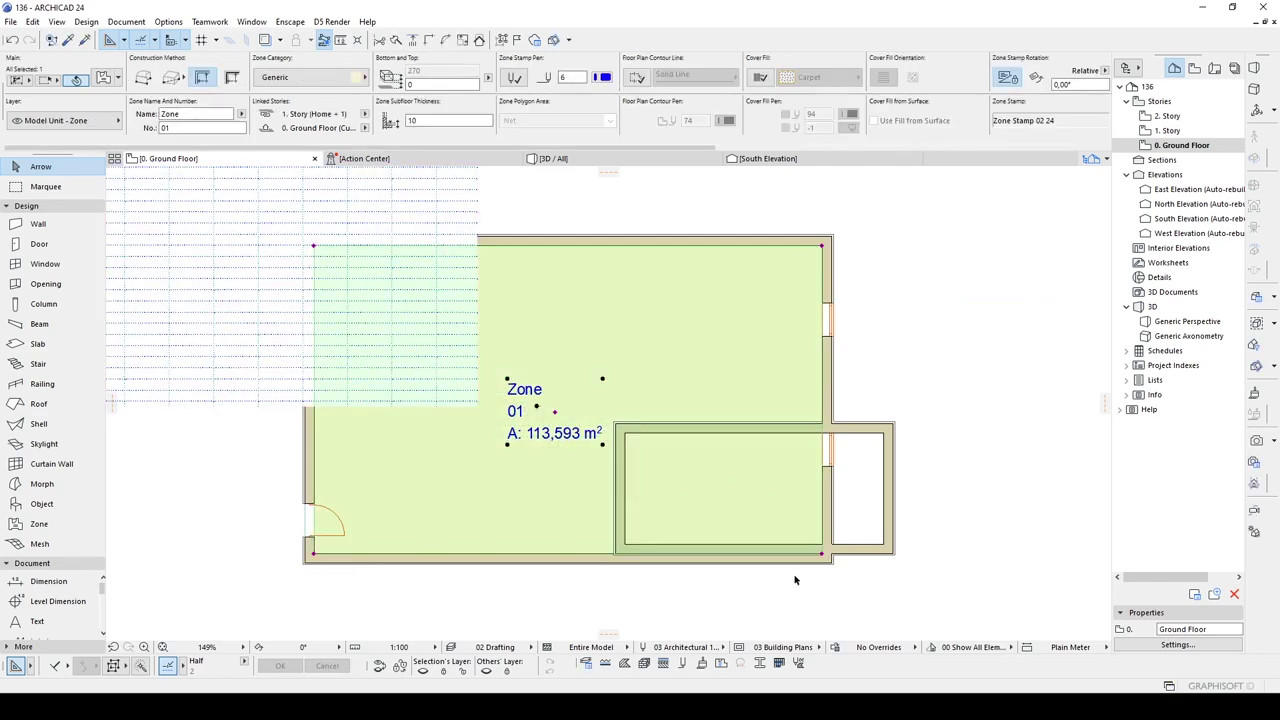
- Move the zone's lower-right corner to the outer lower-left corner of the new small room
click(823, 554)
scroll(618, 552, up, 5)
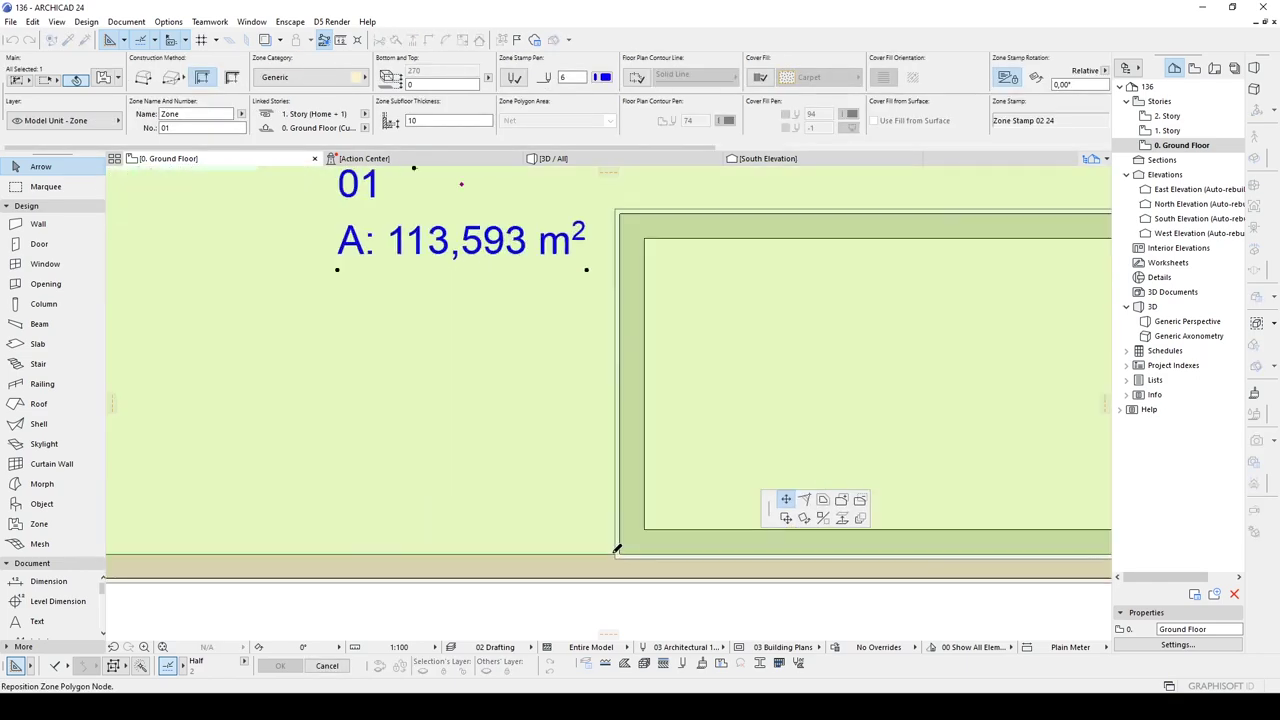
click(620, 548)
scroll(838, 323, down, 5)
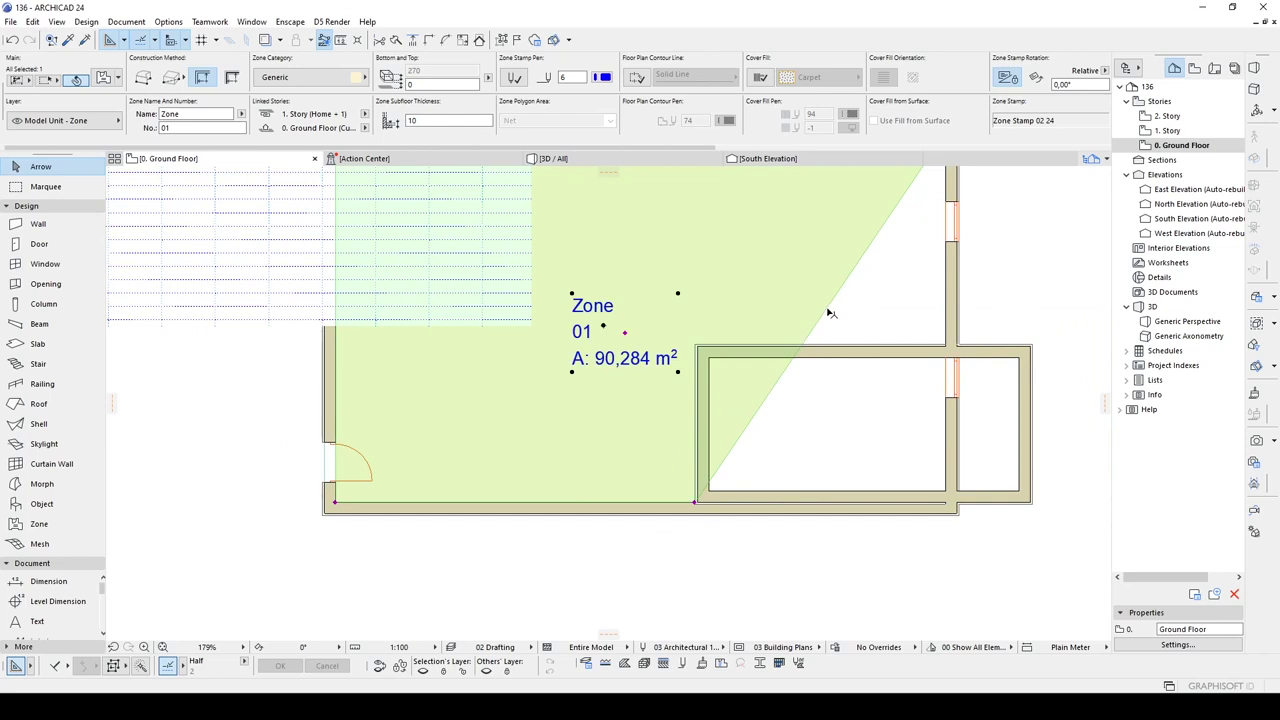
- Add two zone corners at the small room's outer upper-left corner and where its upper wall meets the right-hand wall
click(827, 311)
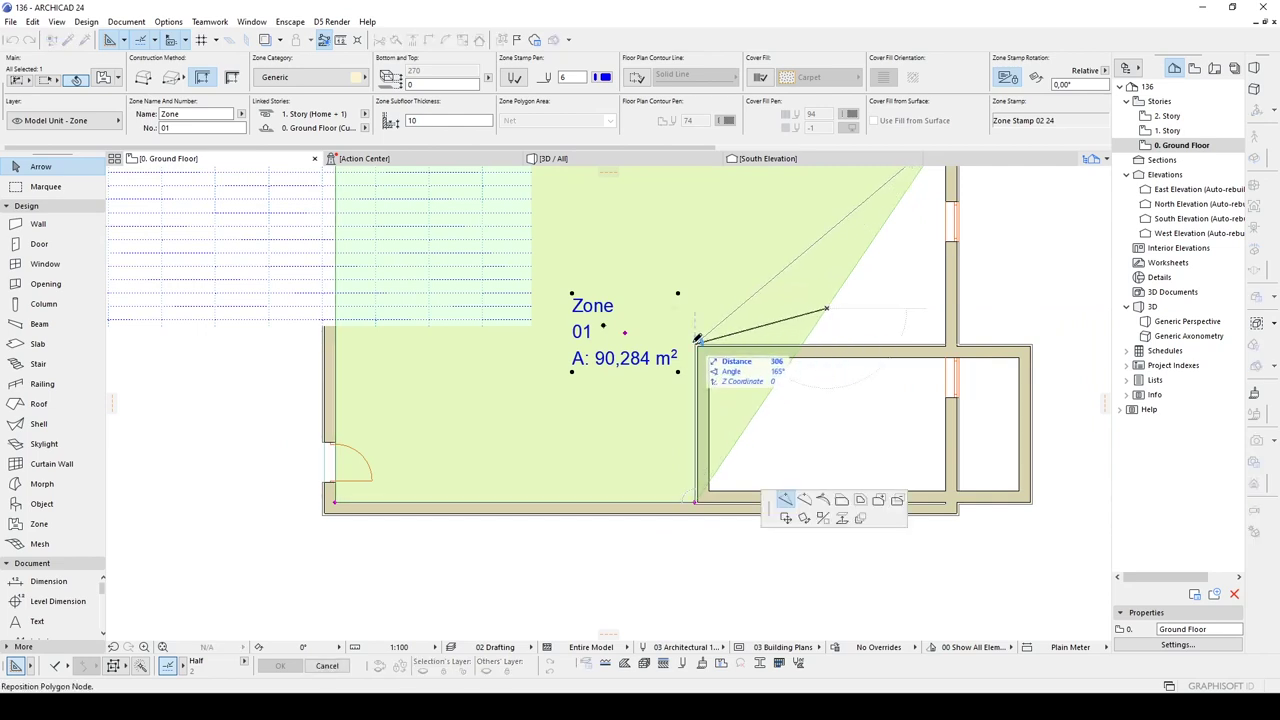
click(697, 339)
click(766, 285)
scroll(899, 328, up, 3)
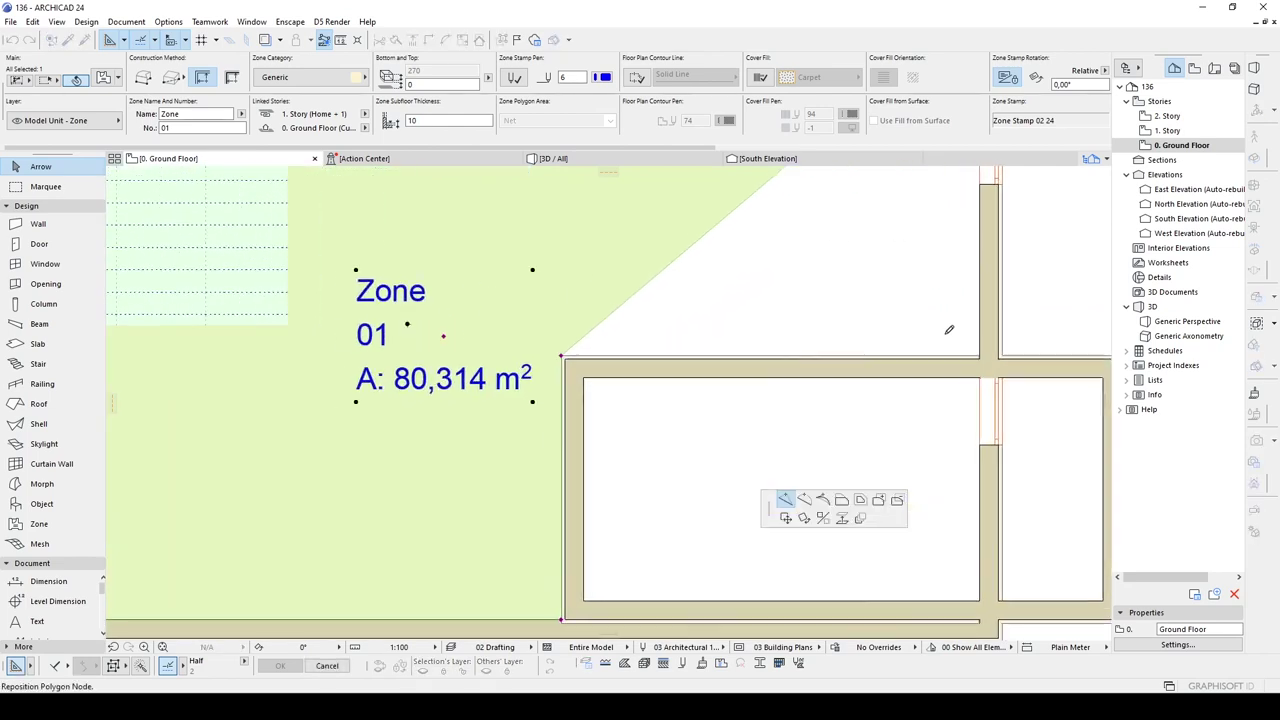
click(986, 364)
key(Escape)
scroll(986, 364, down, 3)
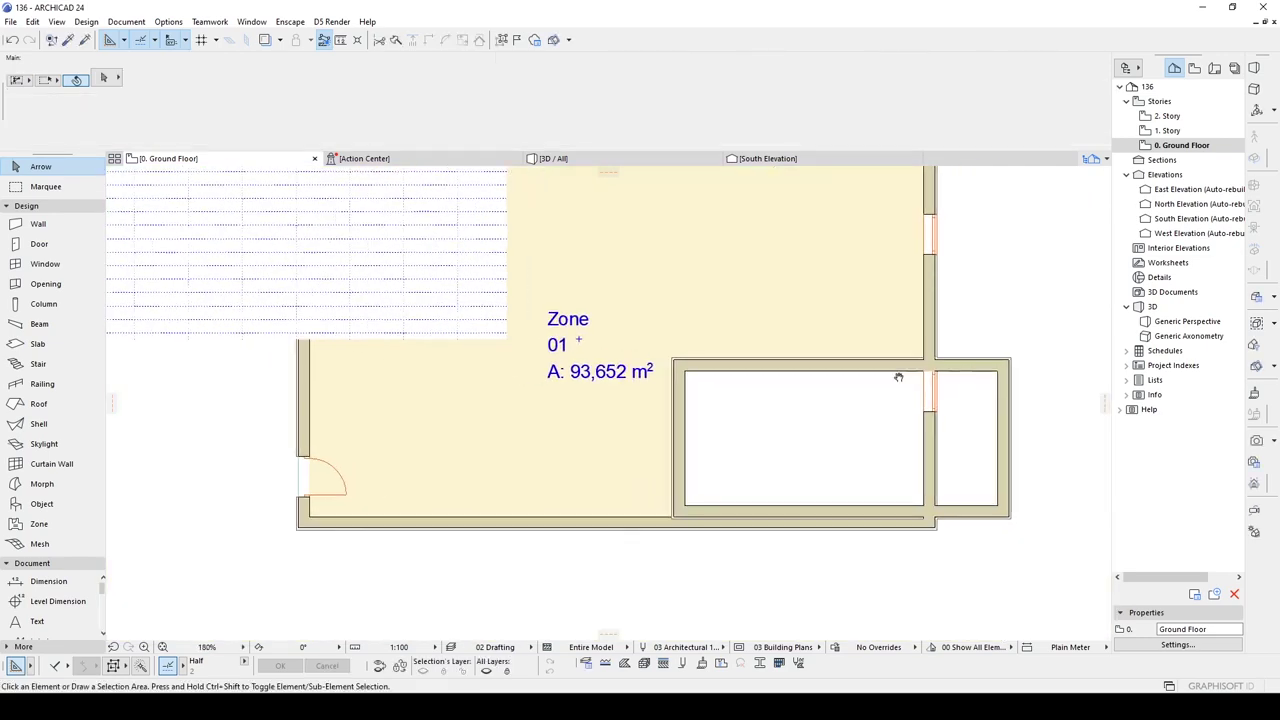
- Move the small room's window down along the right-hand wall, away from the room's upper wall
middle_drag(898, 377, 864, 378)
click(902, 411)
key(Escape)
click(901, 411)
key(ctrl+d)
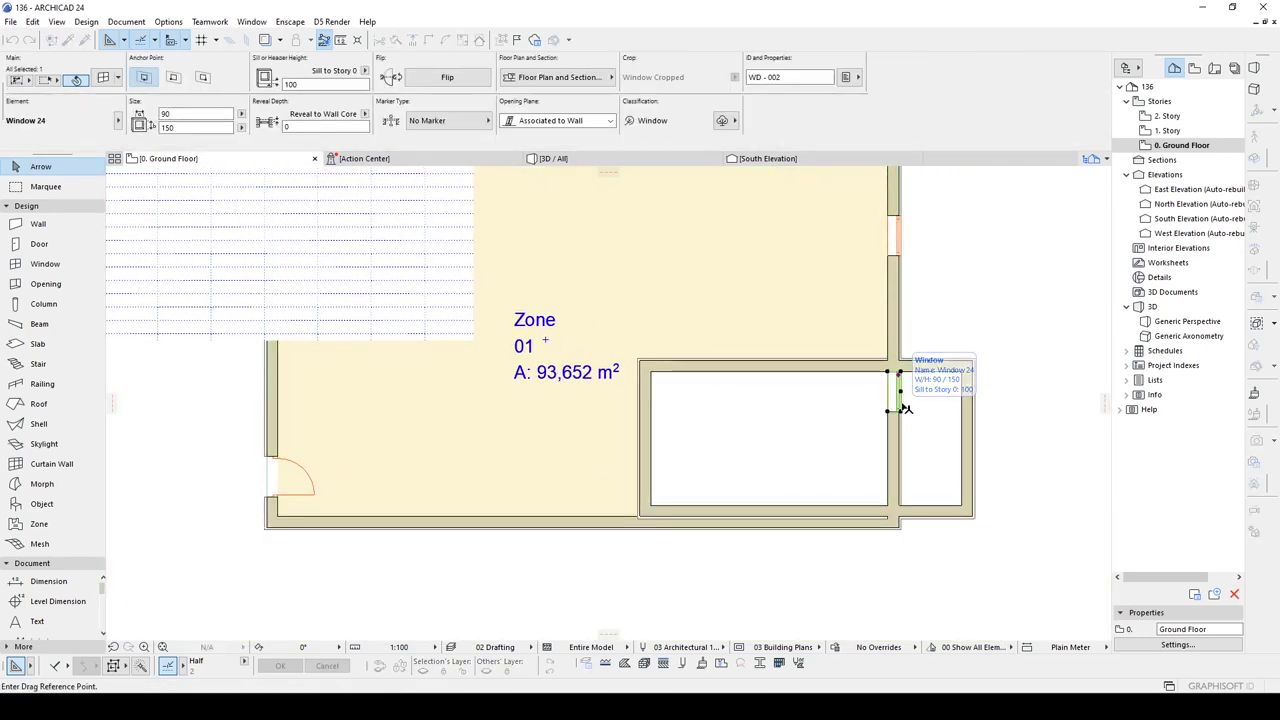
click(902, 411)
click(902, 431)
key(Escape)
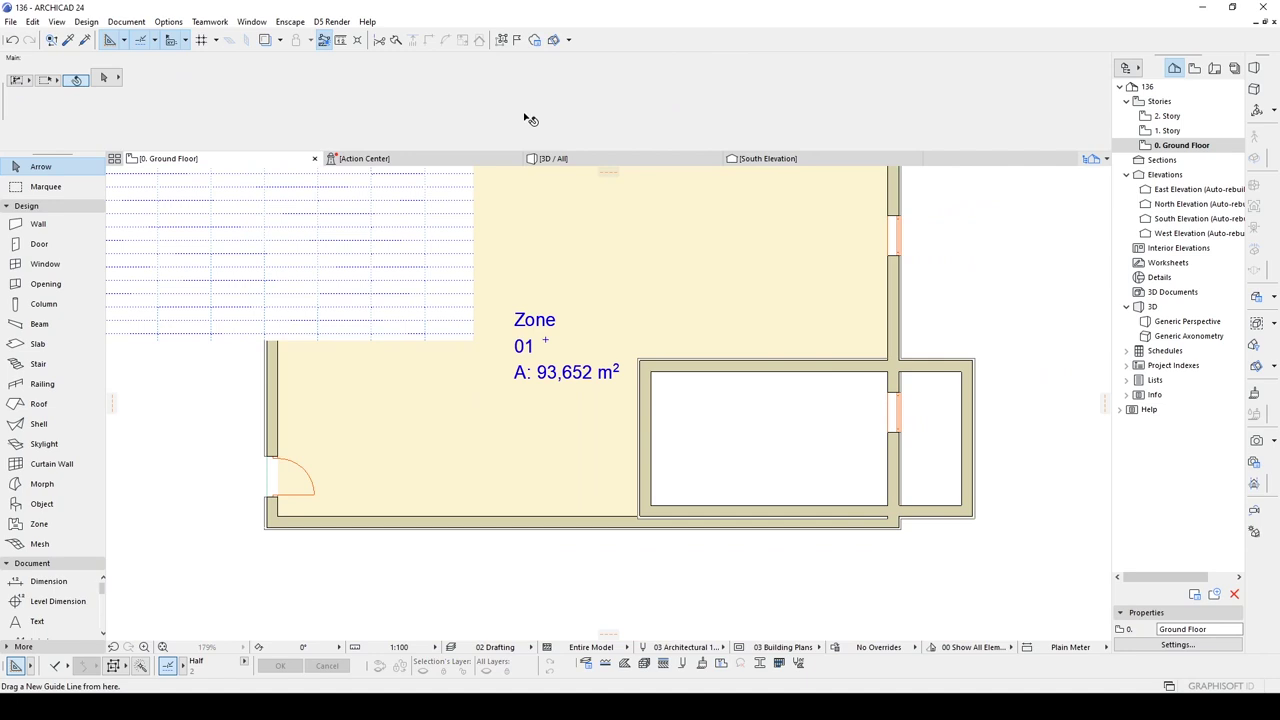
- Remove the small room's wall parts beyond the right-hand wall and the duplicate wall along the main lower wall
ctrl+click(968, 396)
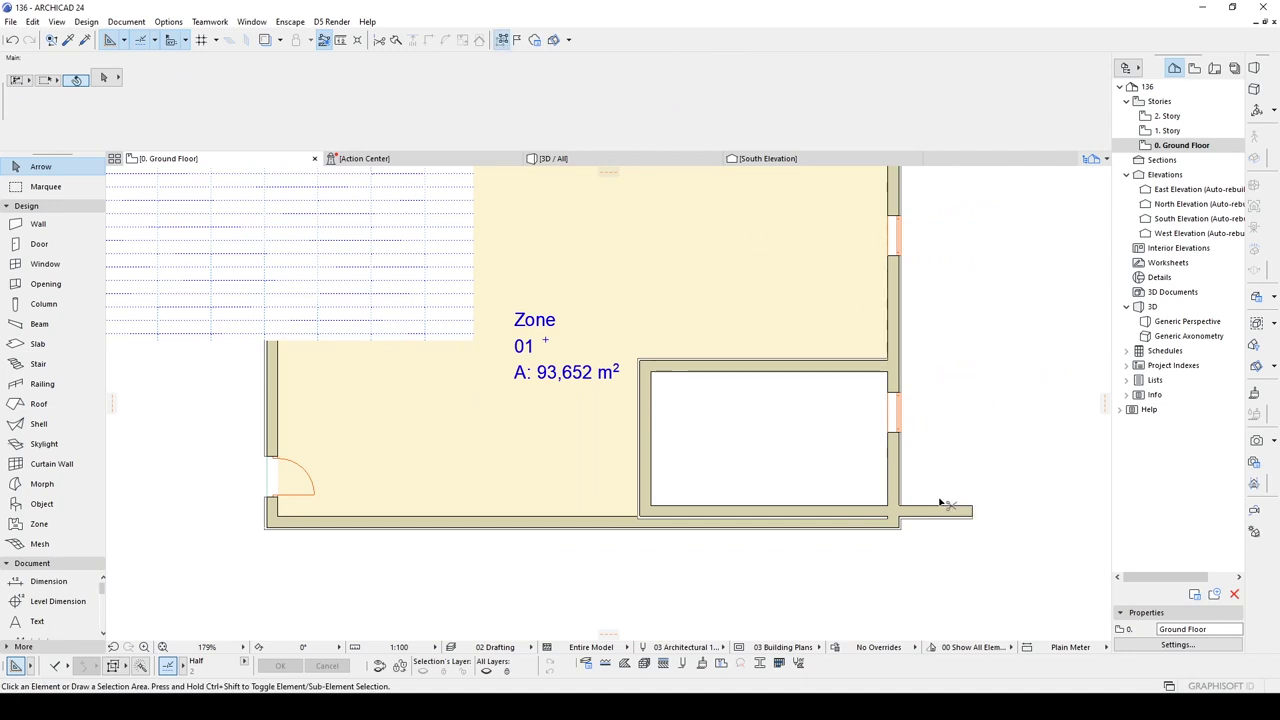
click(642, 490)
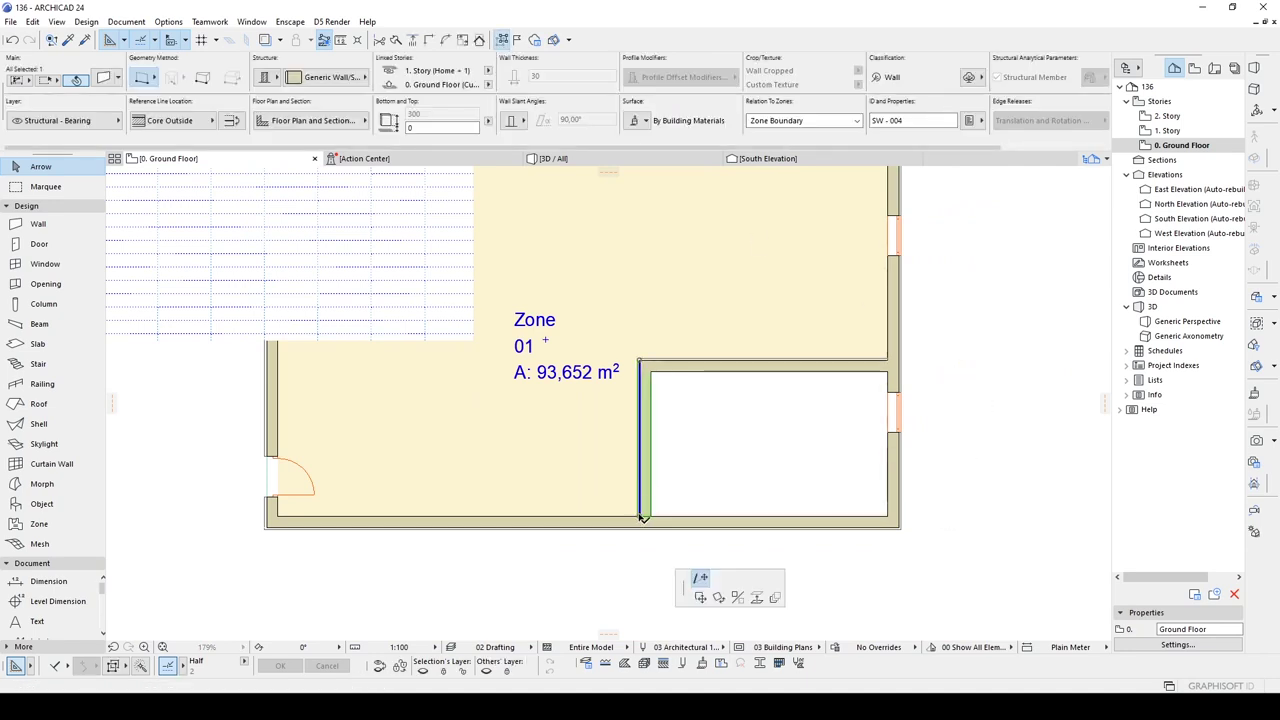
key(Escape)
- Select the reshaped zone and update its room accessories with Interior Wizard
middle_drag(574, 351, 677, 480)
scroll(677, 480, down, 3)
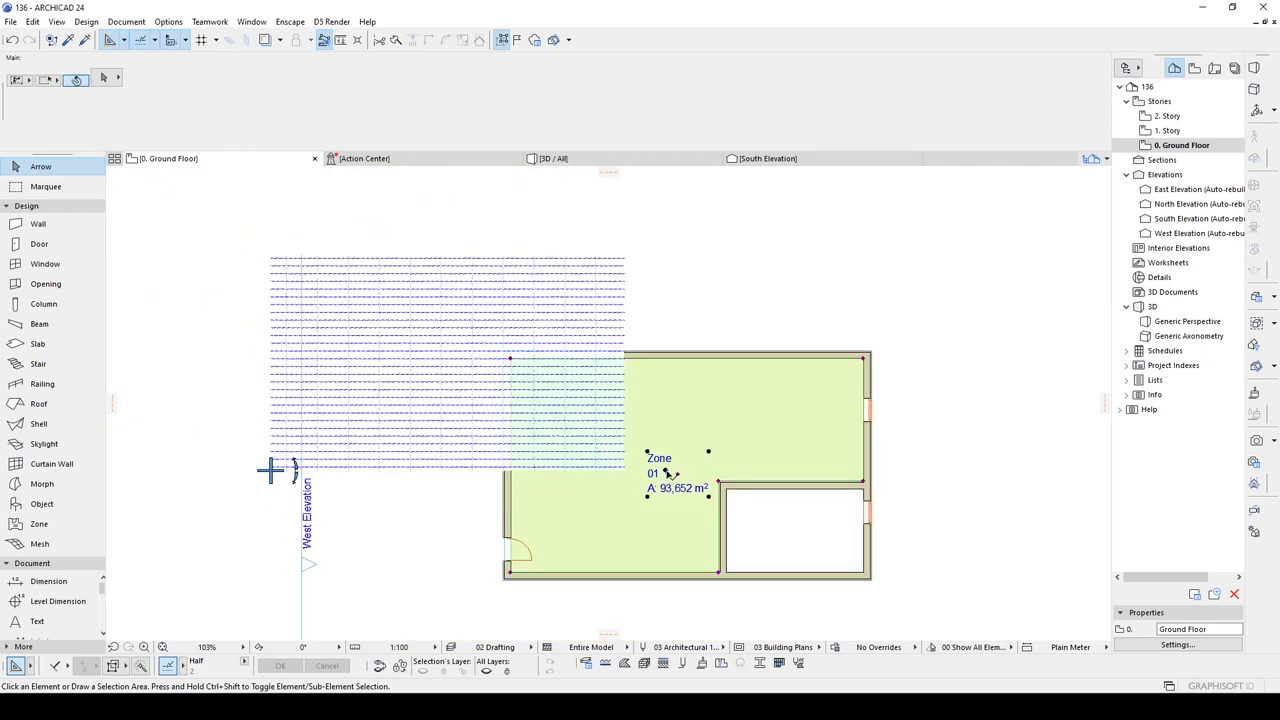
click(667, 473)
click(85, 22)
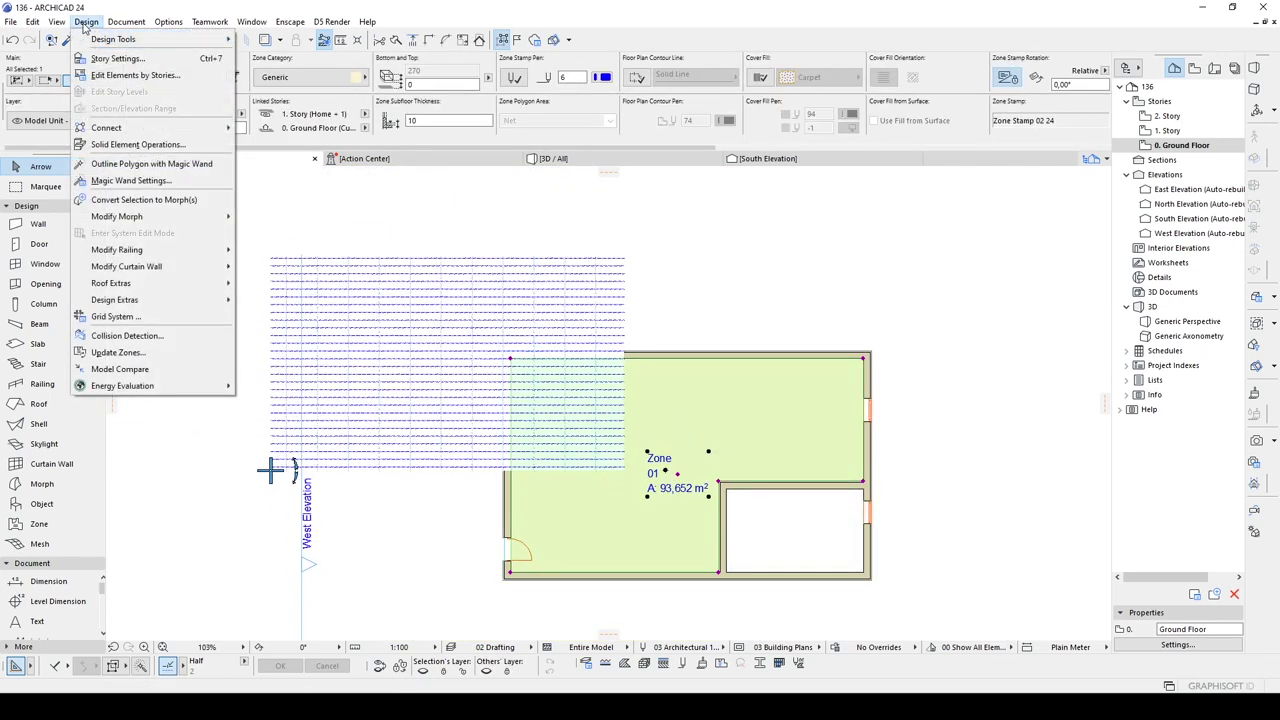
mouse_move(118, 301)
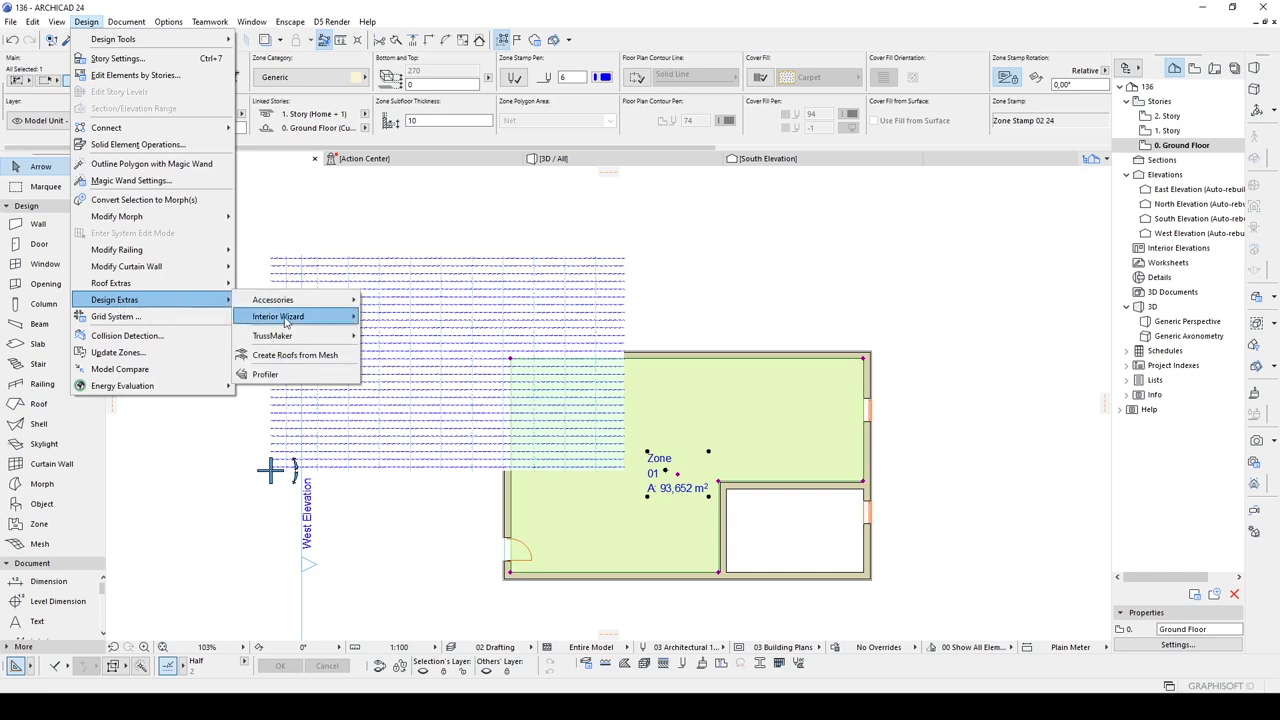
mouse_move(300, 316)
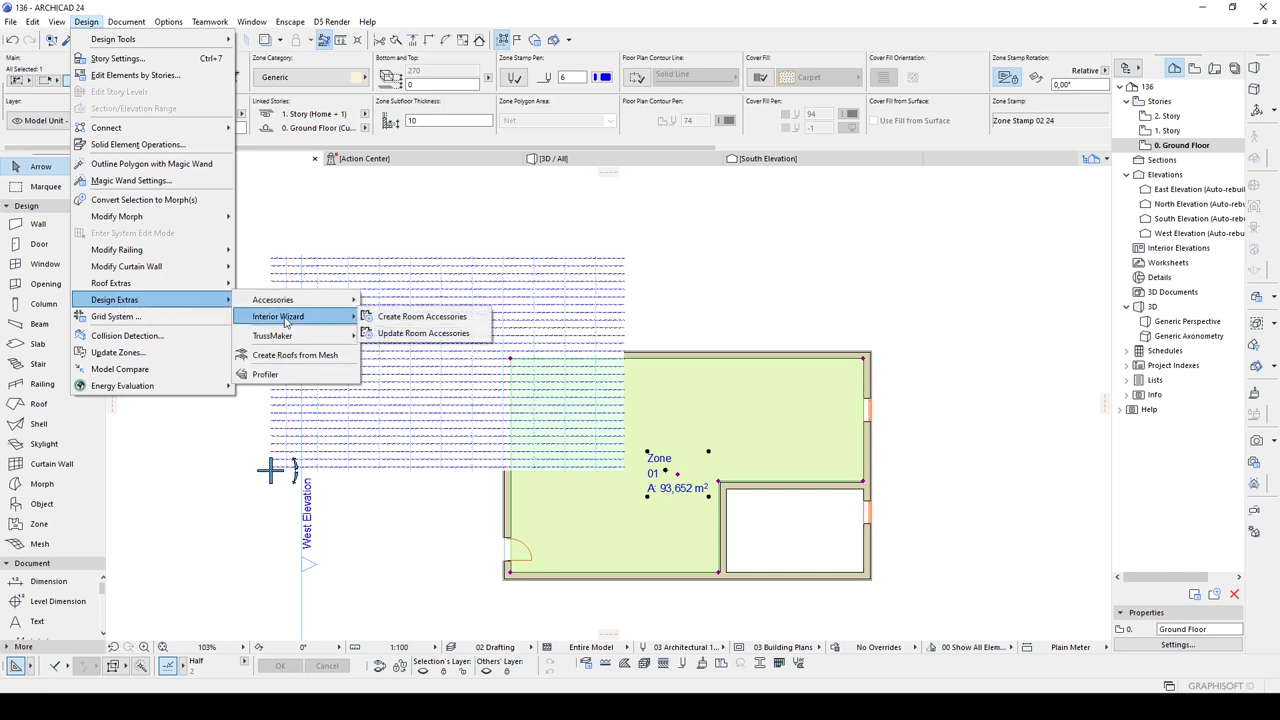
click(419, 333)
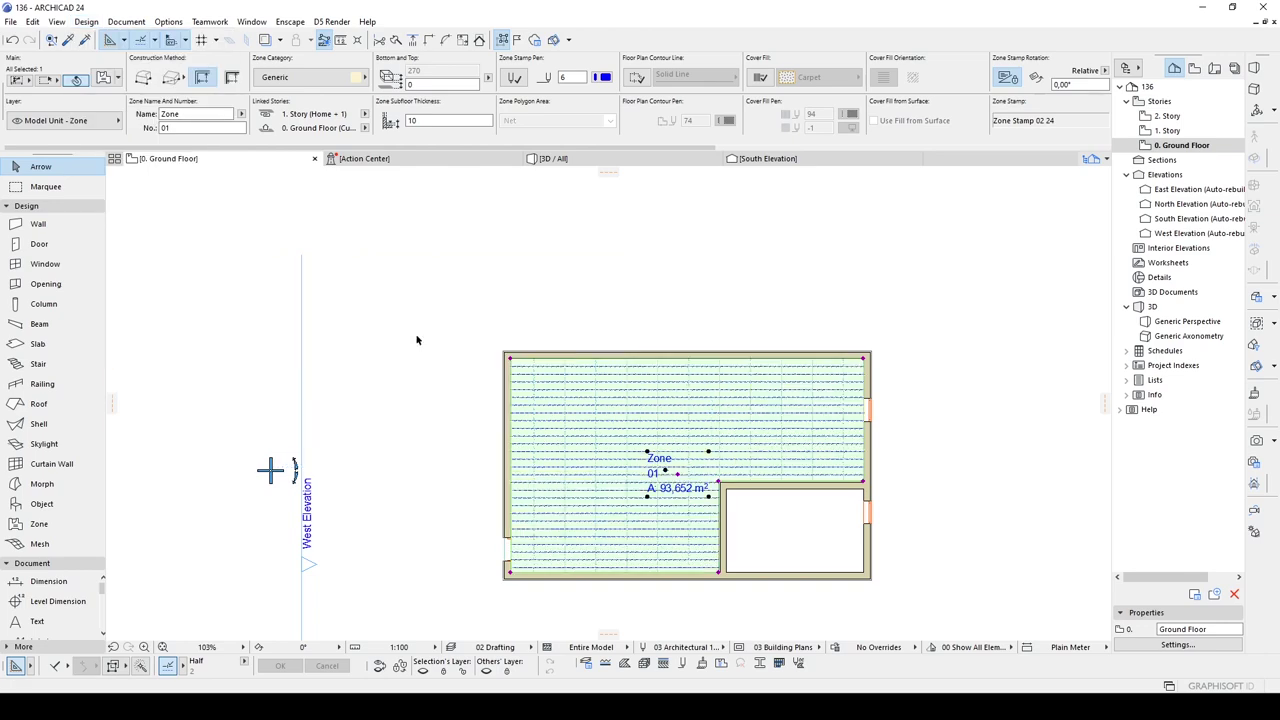
- Clear the selection and examine how the Dune ceiling fits around the small room, in plan and from inside in 3D
click(923, 526)
middle_drag(726, 518, 667, 466)
scroll(667, 466, up, 1)
scroll(670, 468, up, 3)
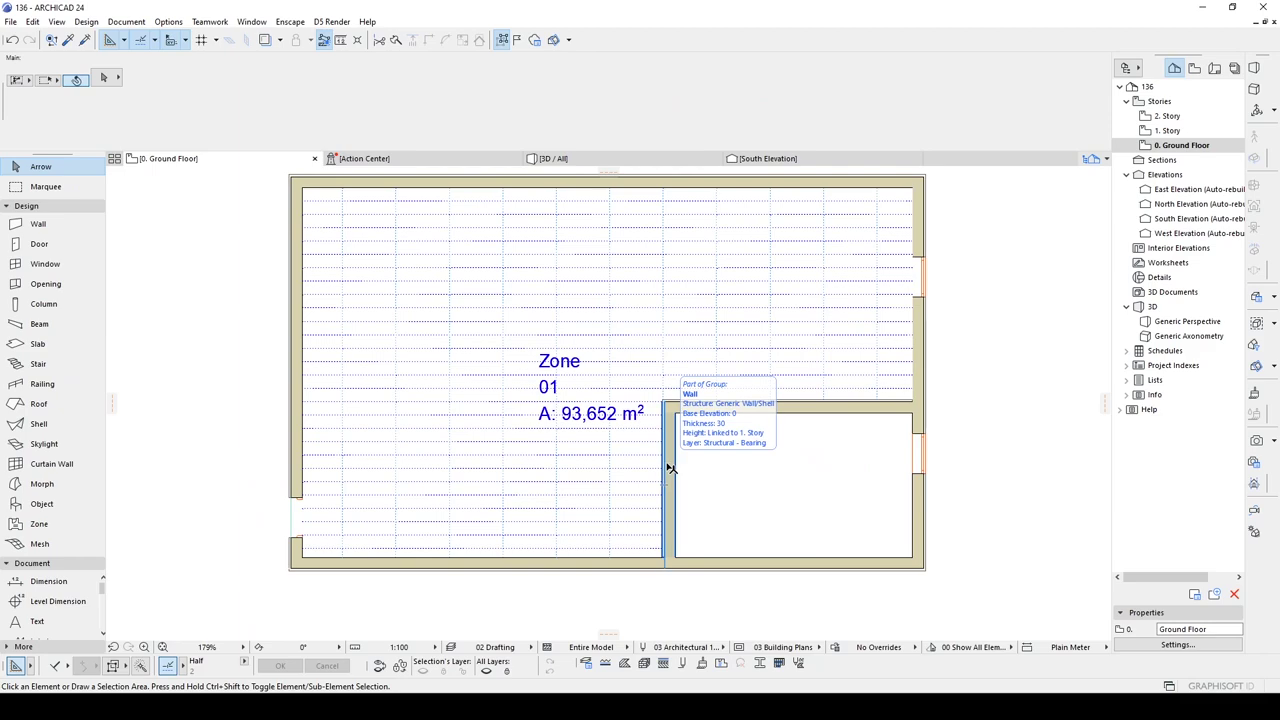
key(F3)
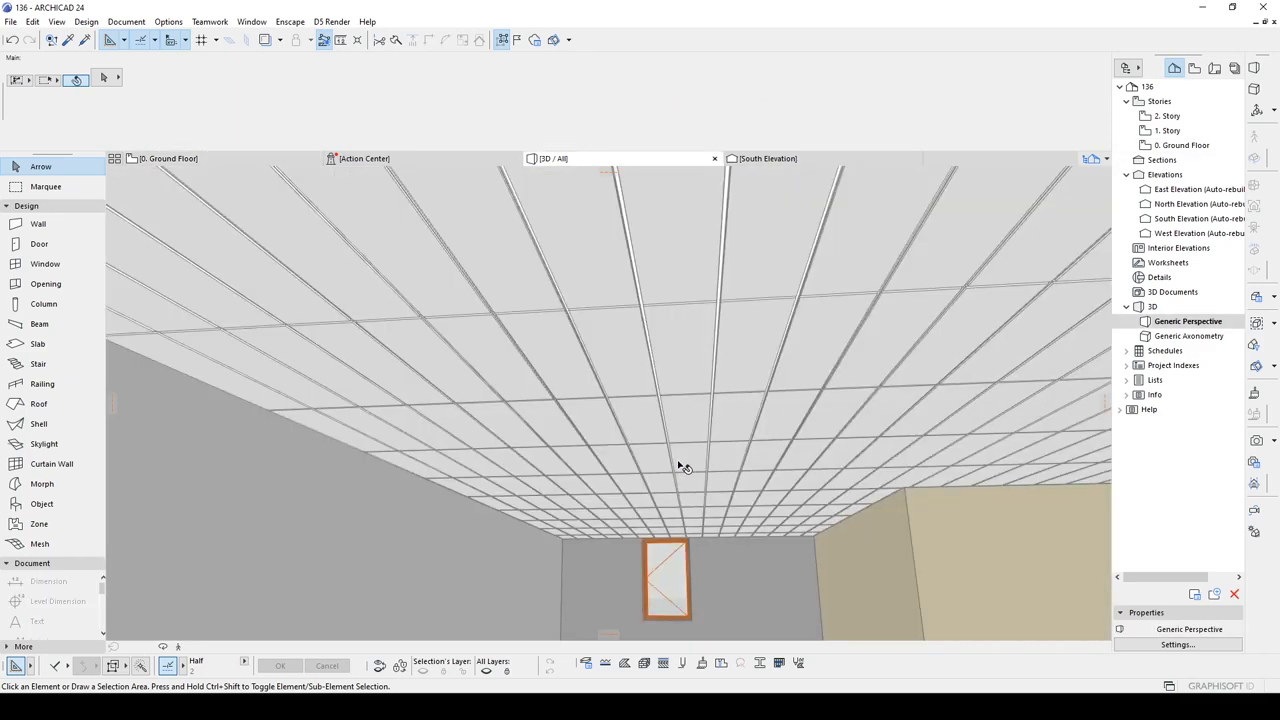
key(shift+F3)
key(Up)
key(Down)
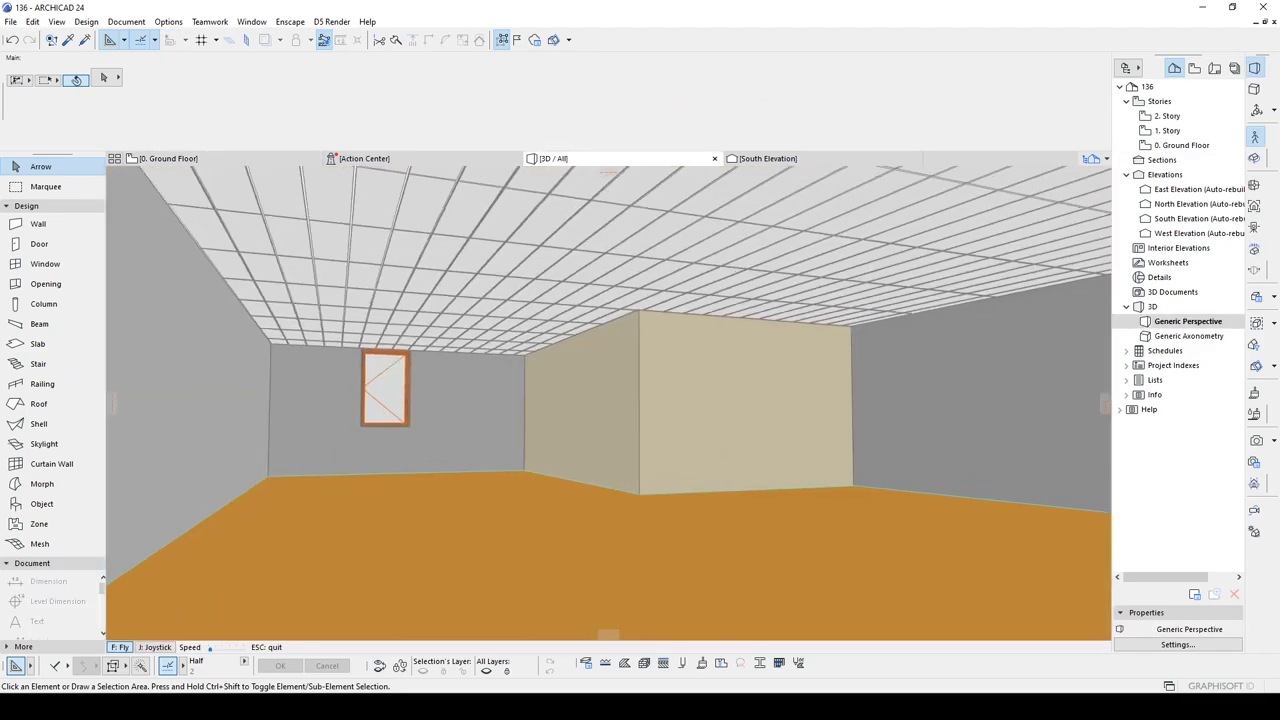
key(Up)
key(Down)
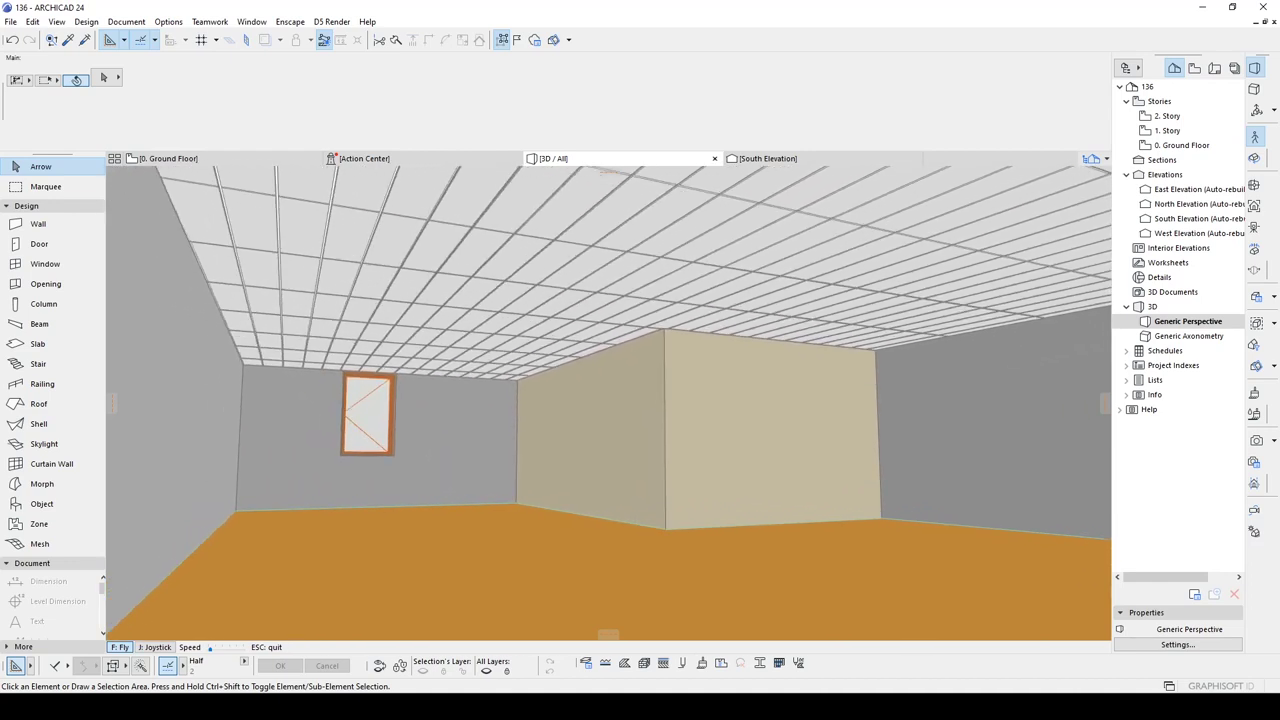
key(Escape)
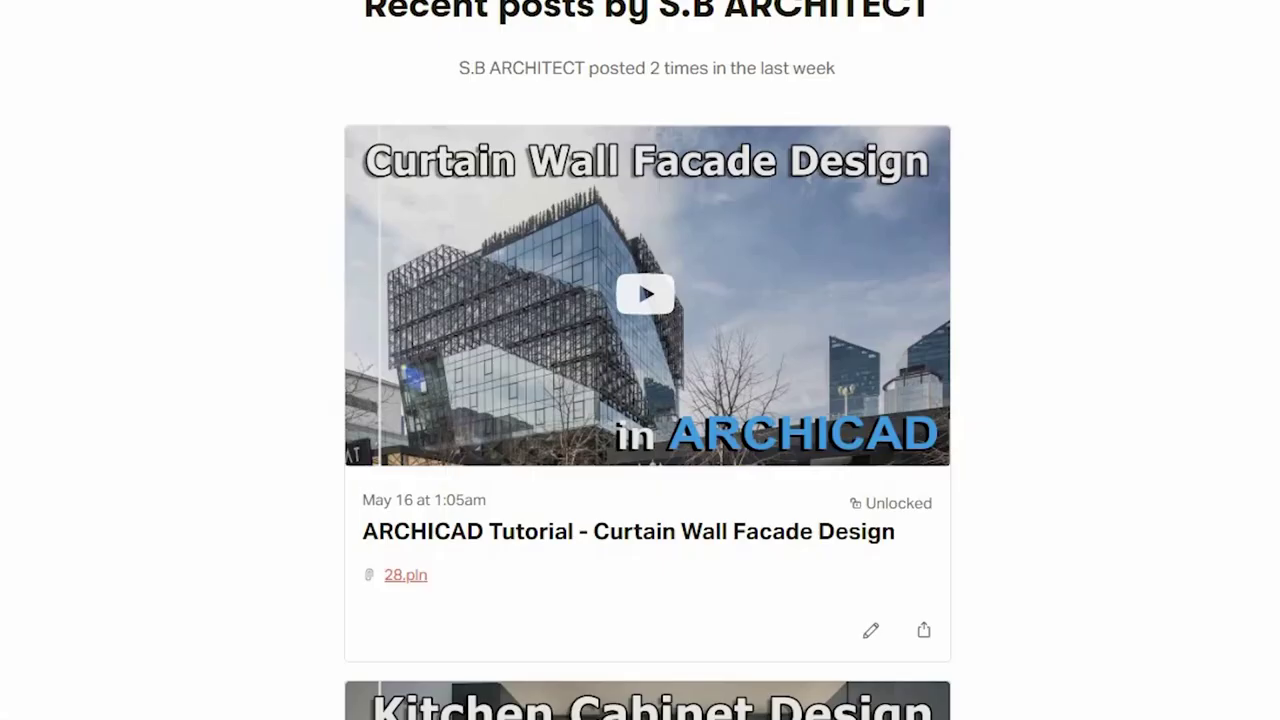
scroll(648, 360, down, 9)
scroll(648, 360, down, 20)
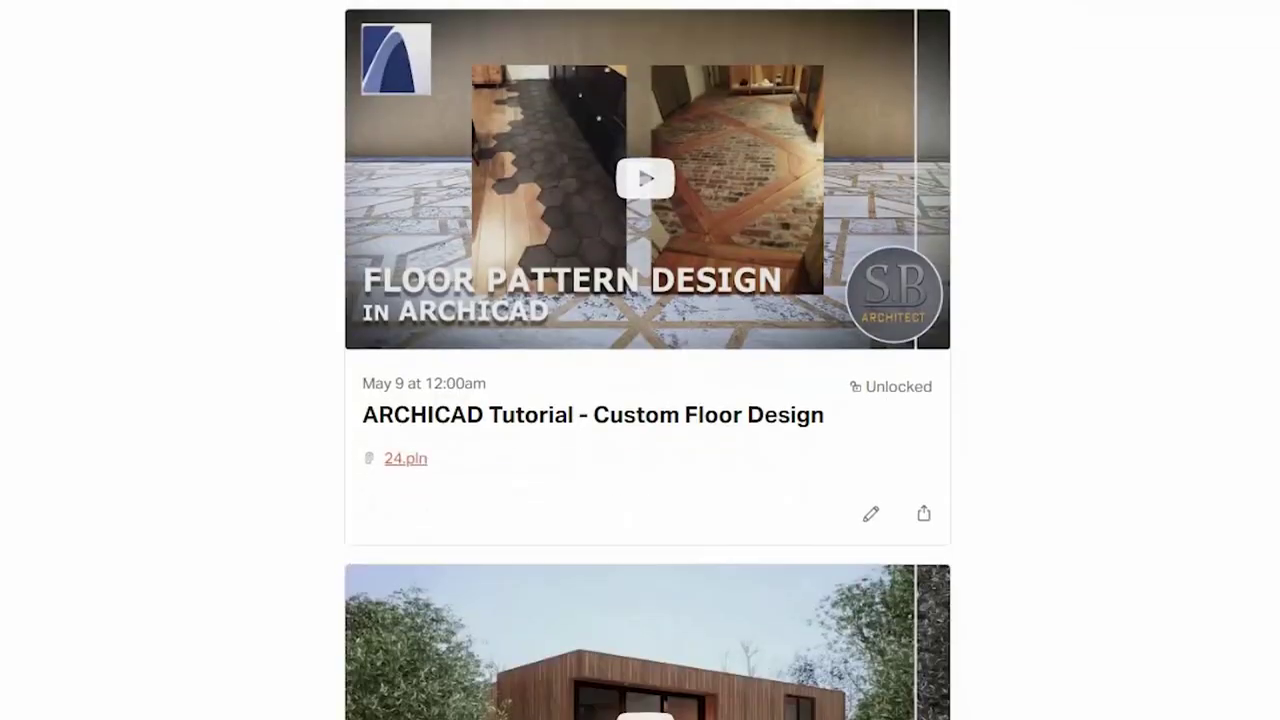